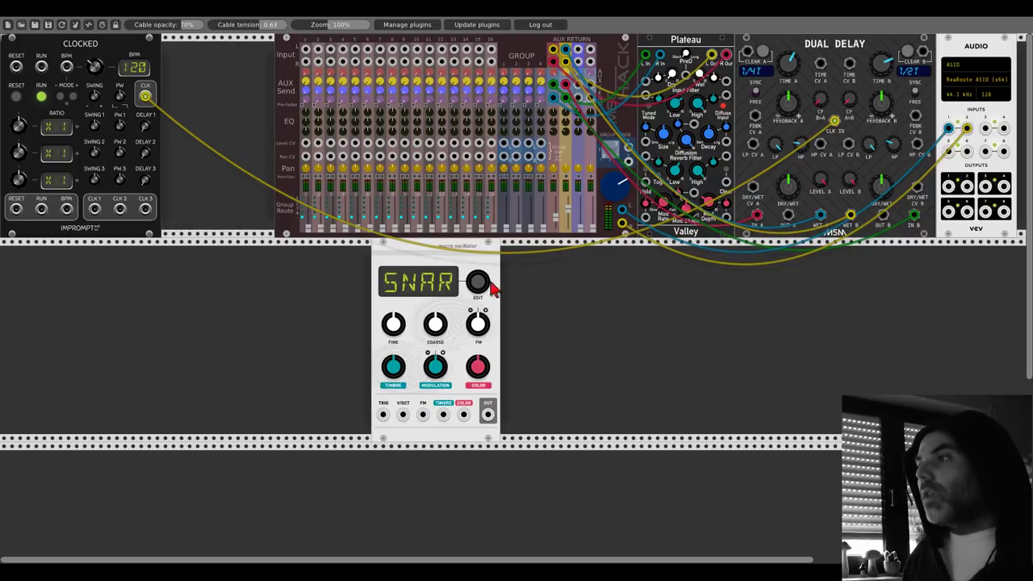
# Step: Add the Ions sequencer below the mixer and clock it from Clocked's CLK 1 output
pyautogui.moveTo(483, 285)
pyautogui.mouseDown()
pyautogui.moveTo(483, 270)
pyautogui.moveTo(482, 295)
pyautogui.mouseUp()
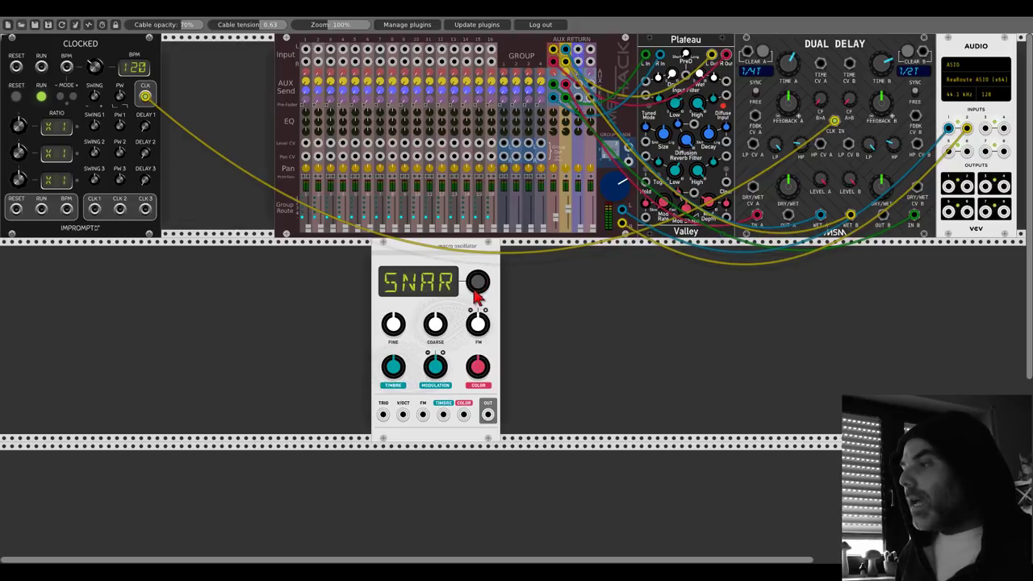
pyautogui.rightClick(244, 299)
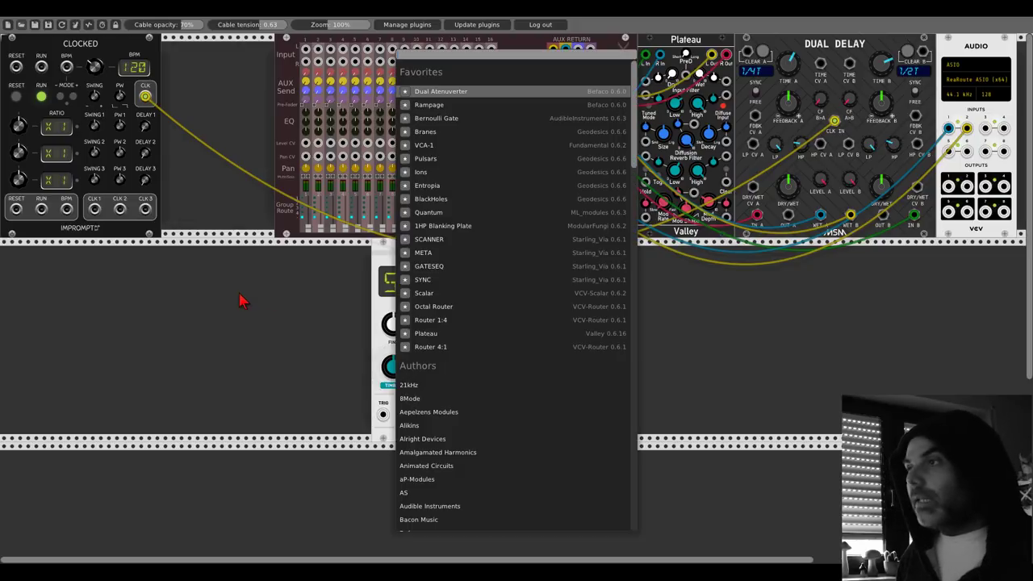
pyautogui.click(426, 172)
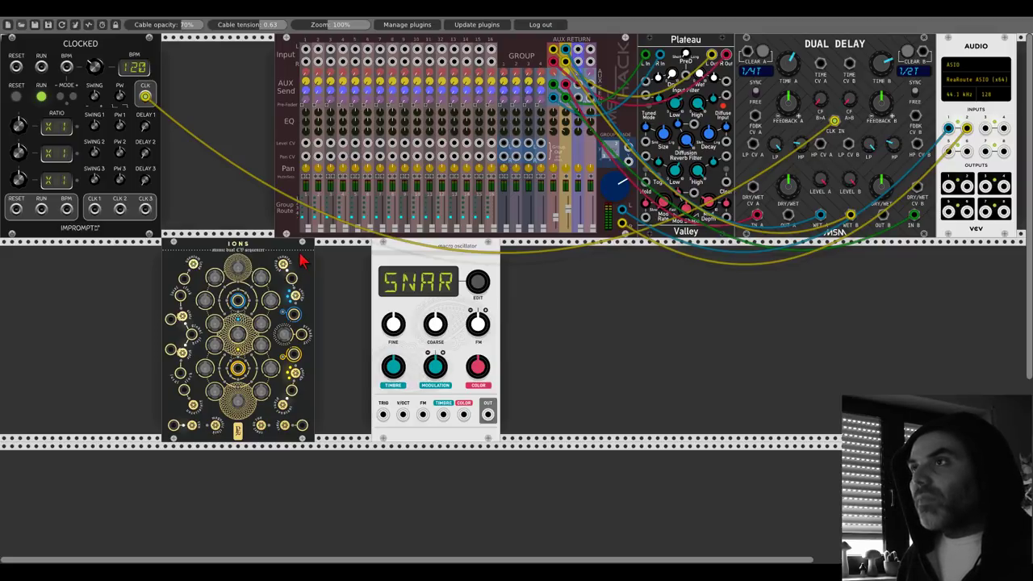
pyautogui.moveTo(193, 334); pyautogui.dragTo(95, 210)
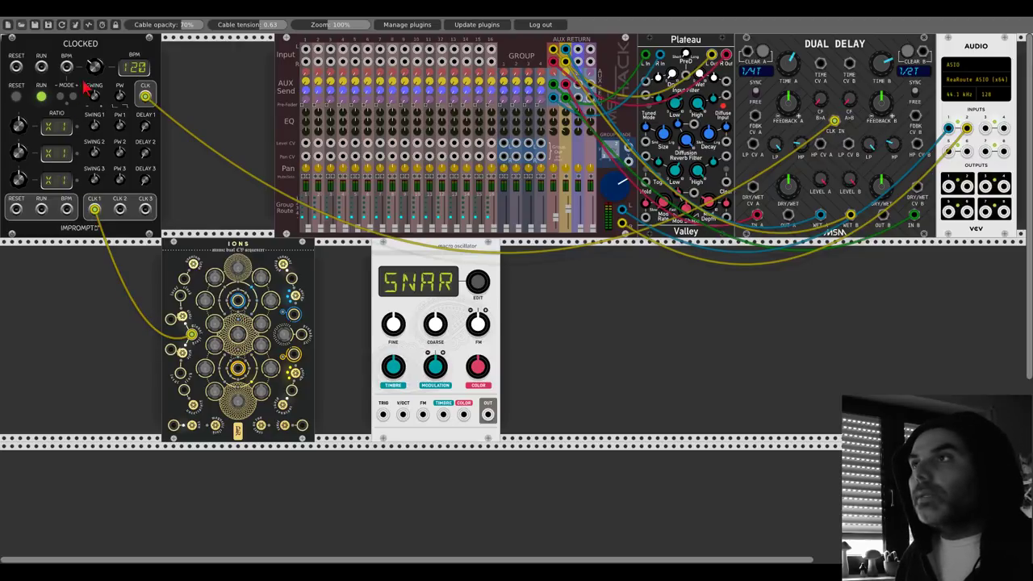
# Step: Set Clocked to 133 BPM with a first clock ratio of x4, and place Ions directly beneath it
pyautogui.moveTo(95, 66)
pyautogui.mouseDown()
pyautogui.moveTo(95, 56)
pyautogui.moveTo(95, 71)
pyautogui.mouseUp()
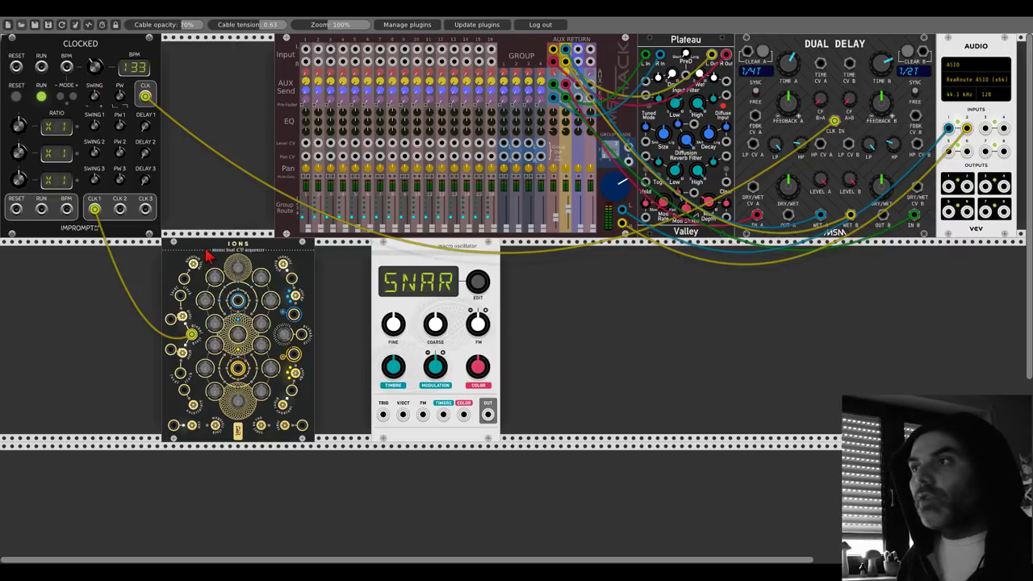
pyautogui.moveTo(198, 250); pyautogui.dragTo(38, 247)
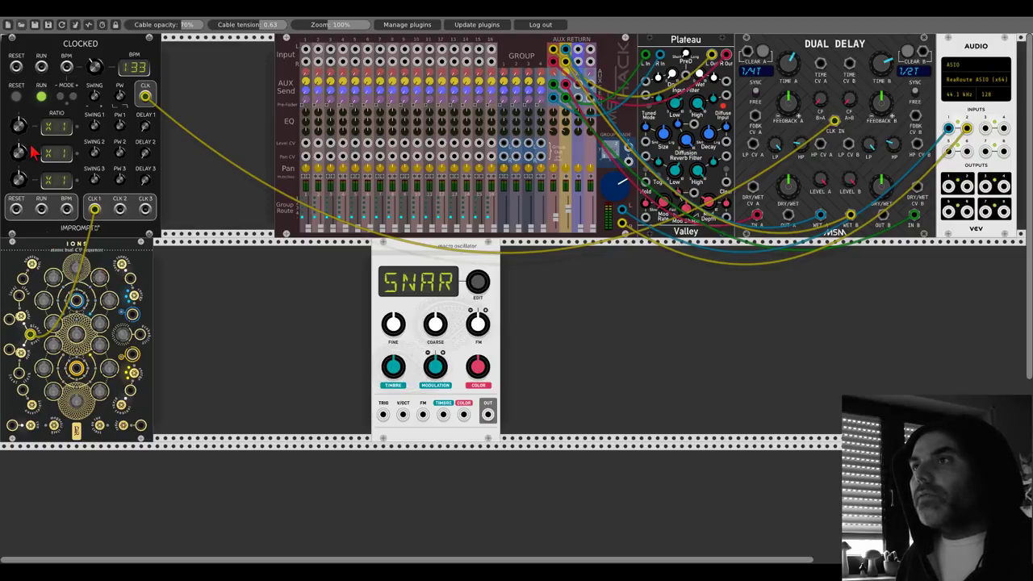
pyautogui.moveTo(22, 136); pyautogui.dragTo(22, 134)
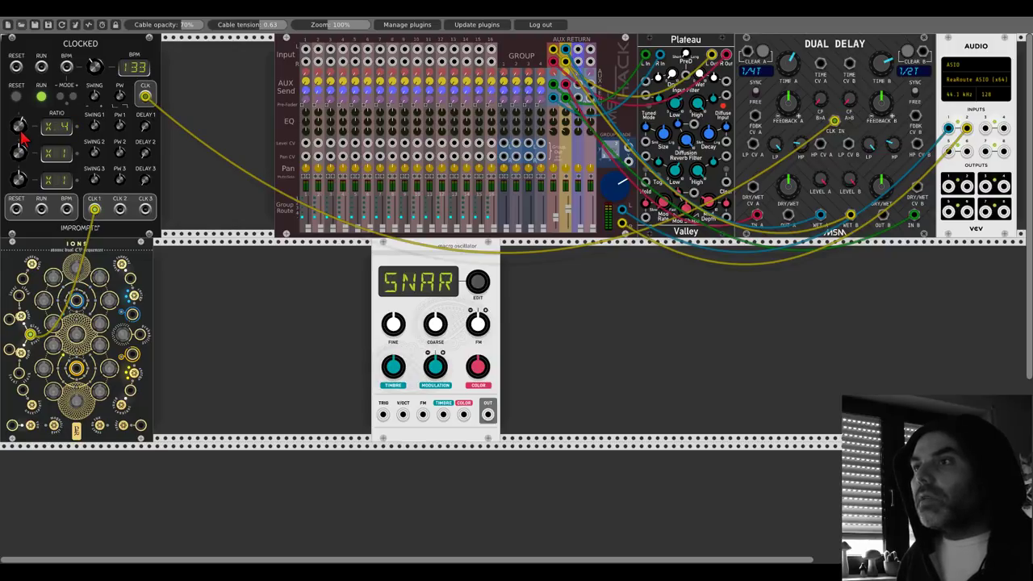
# Step: Add a Quantum quantizer module directly beside Ions
pyautogui.rightClick(179, 313)
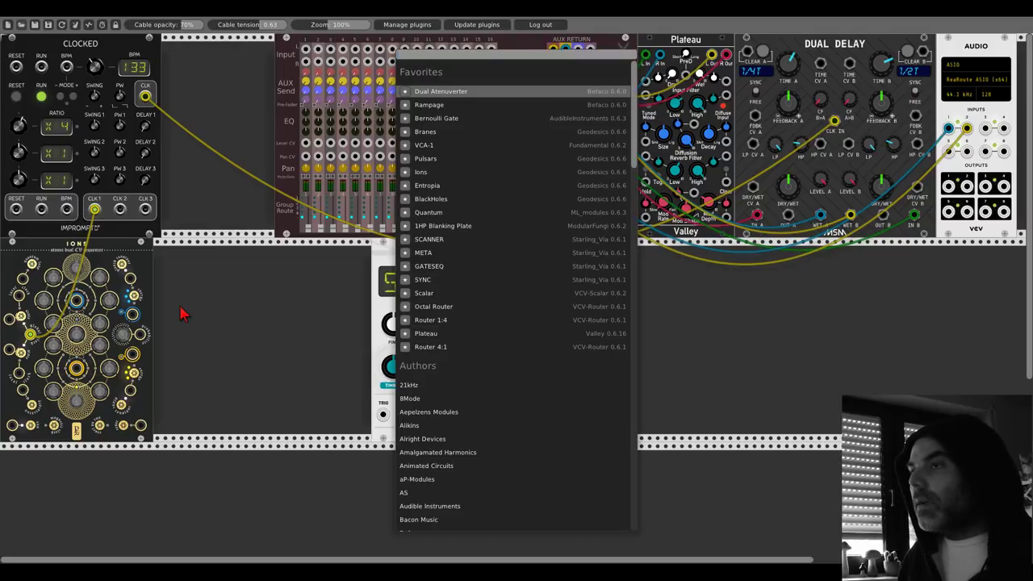
pyautogui.click(428, 213)
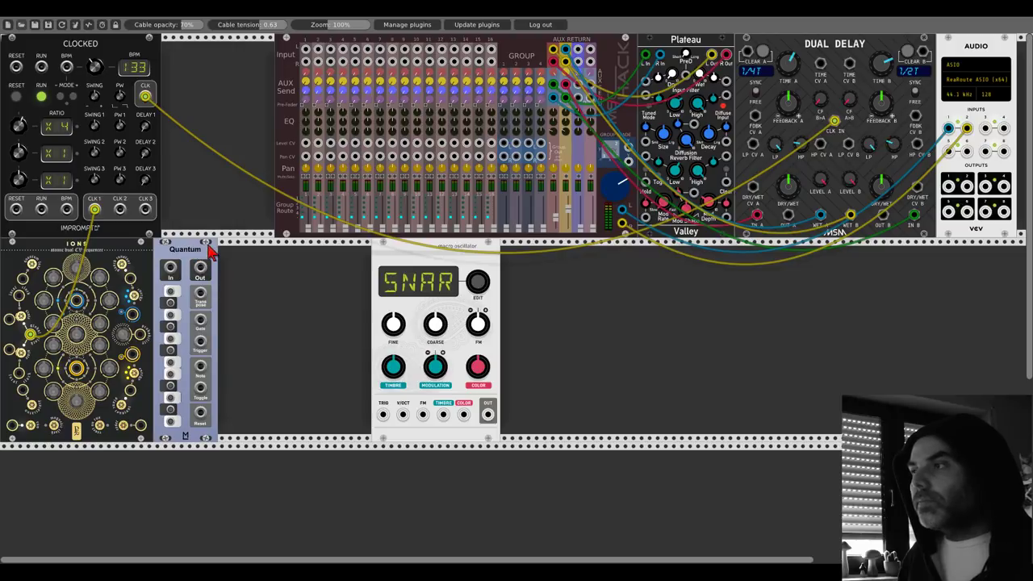
# Step: Patch the macro oscillator's output into mixer channel 1 and audition its color with a temporary trigger from CLK 2
pyautogui.moveTo(120, 209); pyautogui.dragTo(382, 415)
pyautogui.moveTo(487, 414); pyautogui.dragTo(306, 50)
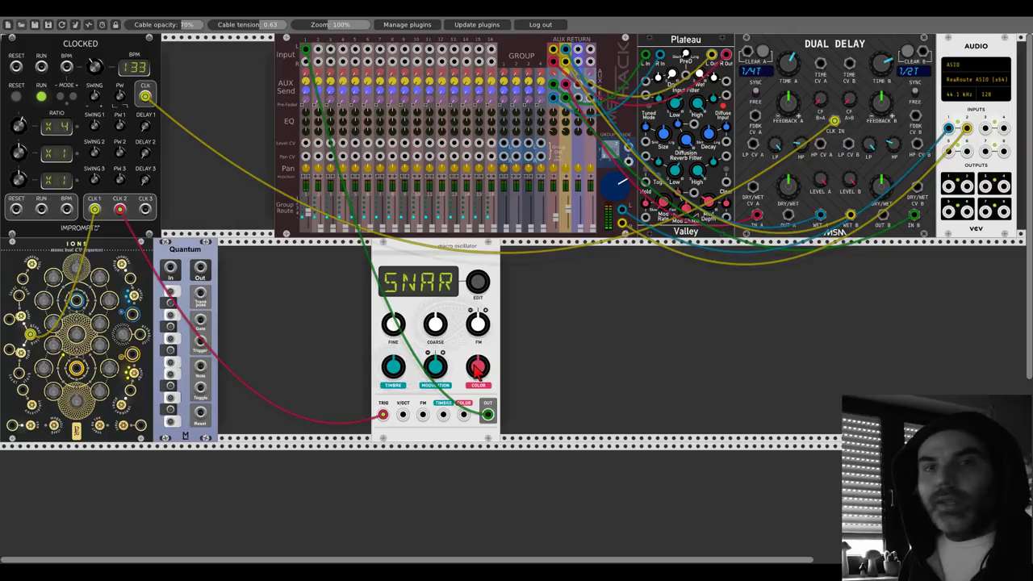
pyautogui.moveTo(477, 370); pyautogui.dragTo(477, 363)
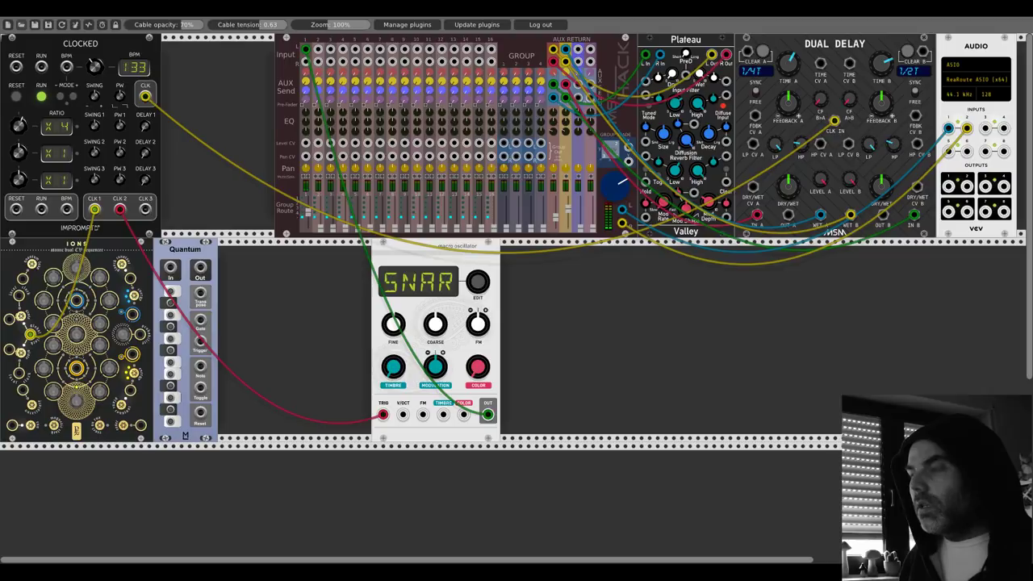
pyautogui.rightClick(119, 211)
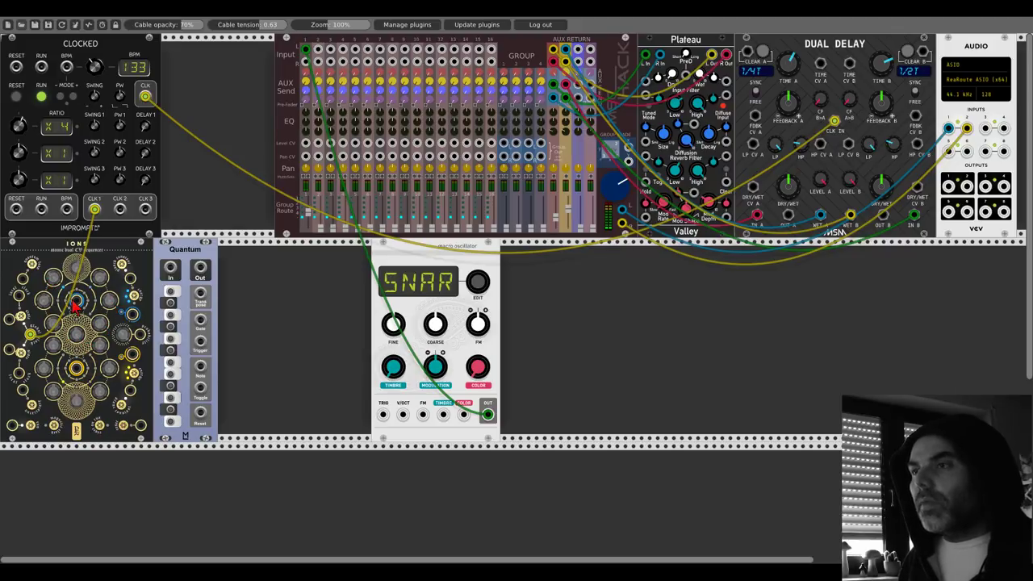
# Step: Patch Ions' blue sequence output into Quantum's input and enable the notes C, D#, G and A#
pyautogui.moveTo(77, 300); pyautogui.dragTo(170, 267)
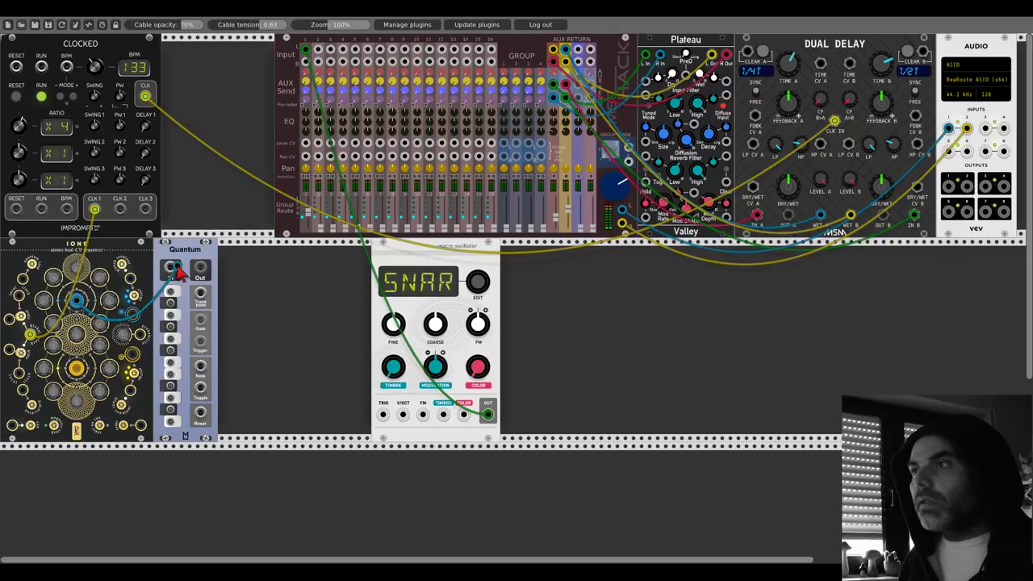
pyautogui.click(170, 421)
pyautogui.click(171, 386)
pyautogui.click(171, 327)
pyautogui.click(170, 302)
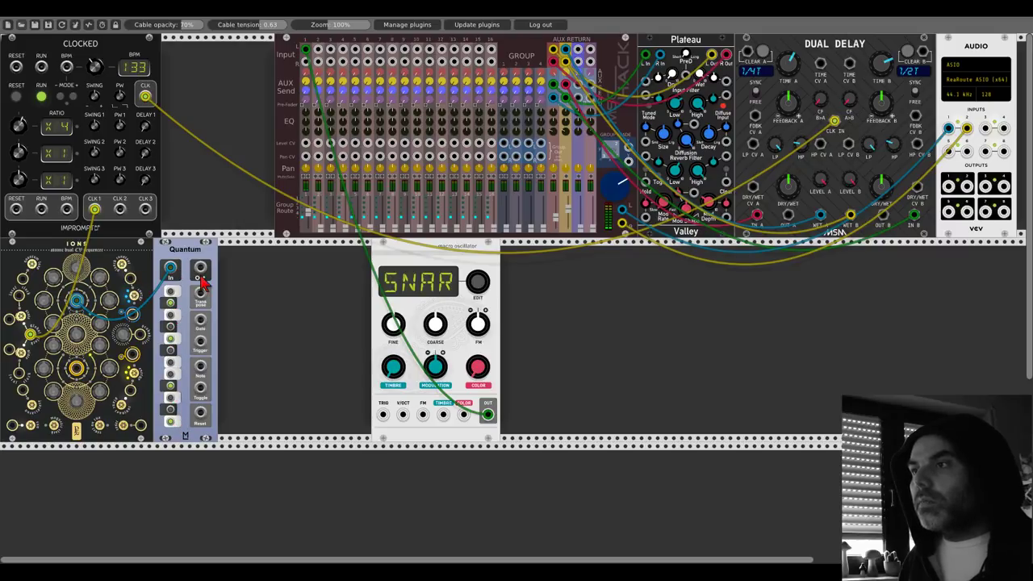
# Step: Patch Quantum's Out and Trigger to the macro oscillator's V/OCT and TRIG inputs, and place the oscillator beside Quantum
pyautogui.moveTo(200, 276); pyautogui.dragTo(200, 341)
pyautogui.moveTo(391, 257); pyautogui.dragTo(238, 257)
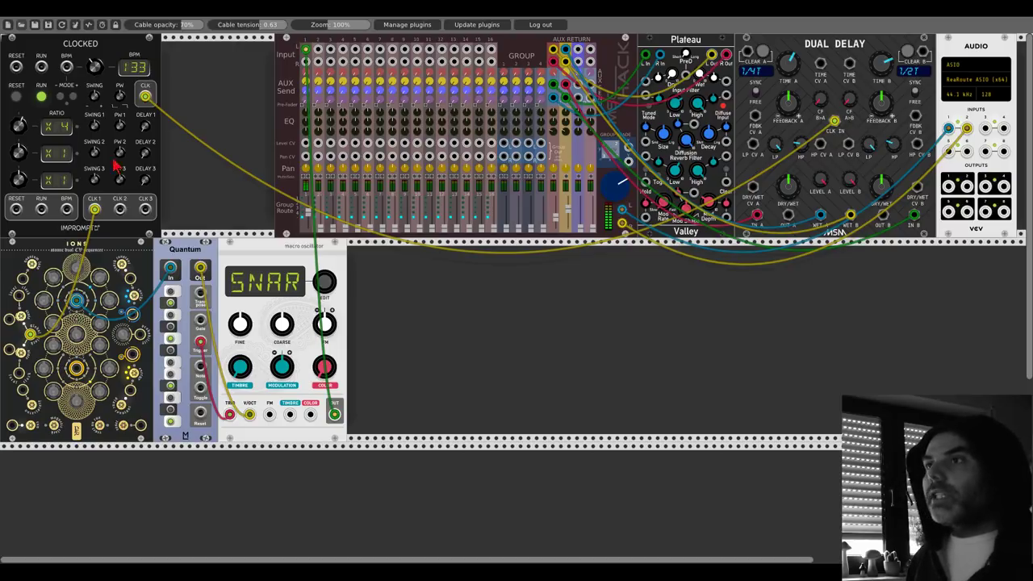
# Step: Set the second clock ratio to /2 and add Bogaudio's 3HP utility ADSR beside the oscillator, gated from CLK 2
pyautogui.moveTo(20, 155); pyautogui.dragTo(19, 162)
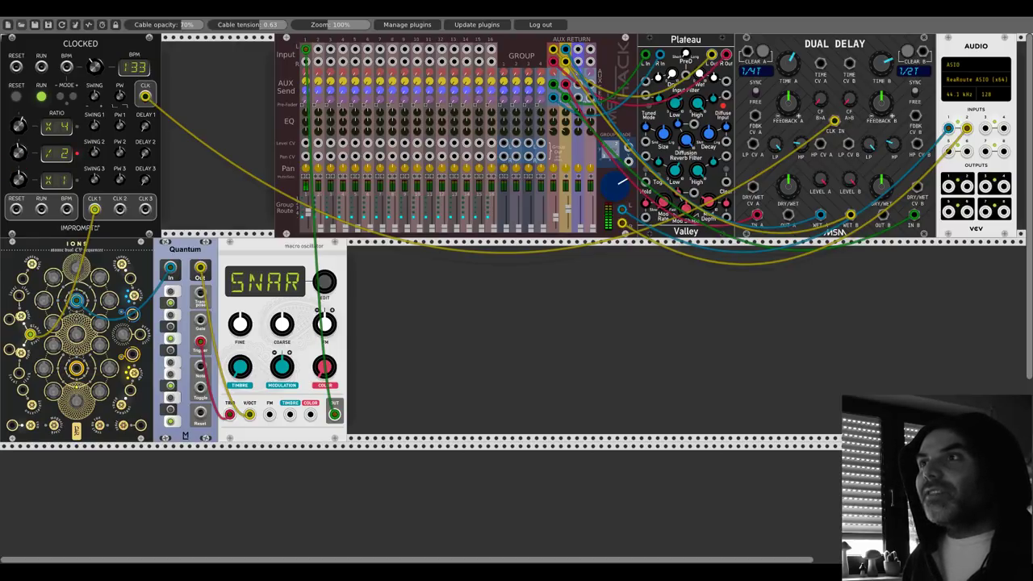
pyautogui.rightClick(409, 314)
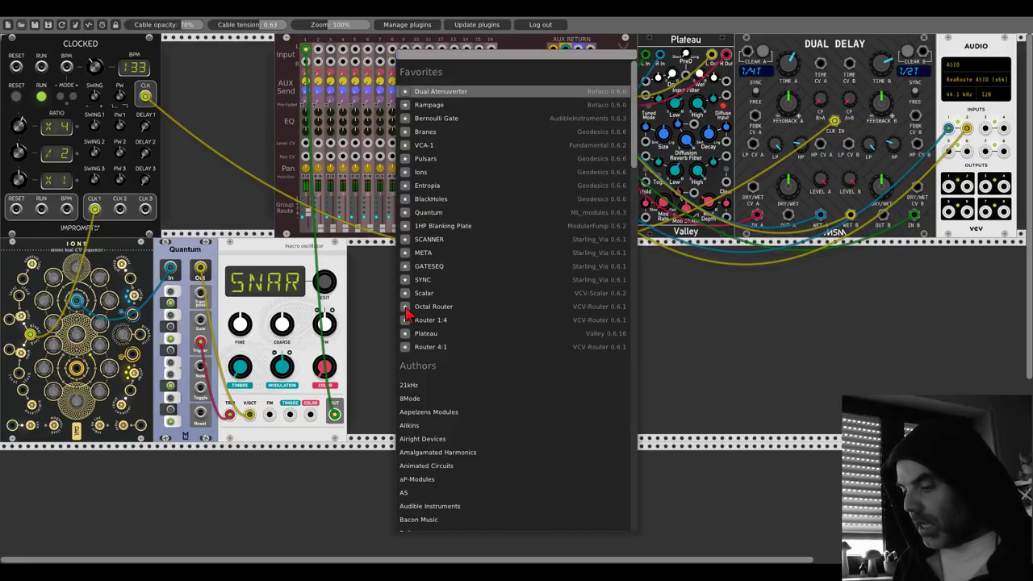
pyautogui.write('adsr')
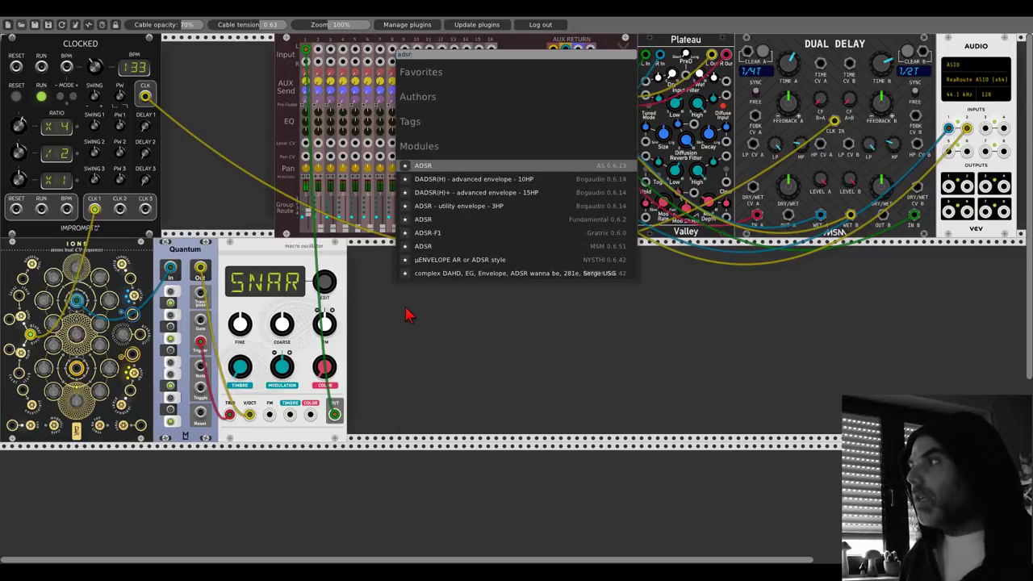
pyautogui.click(443, 208)
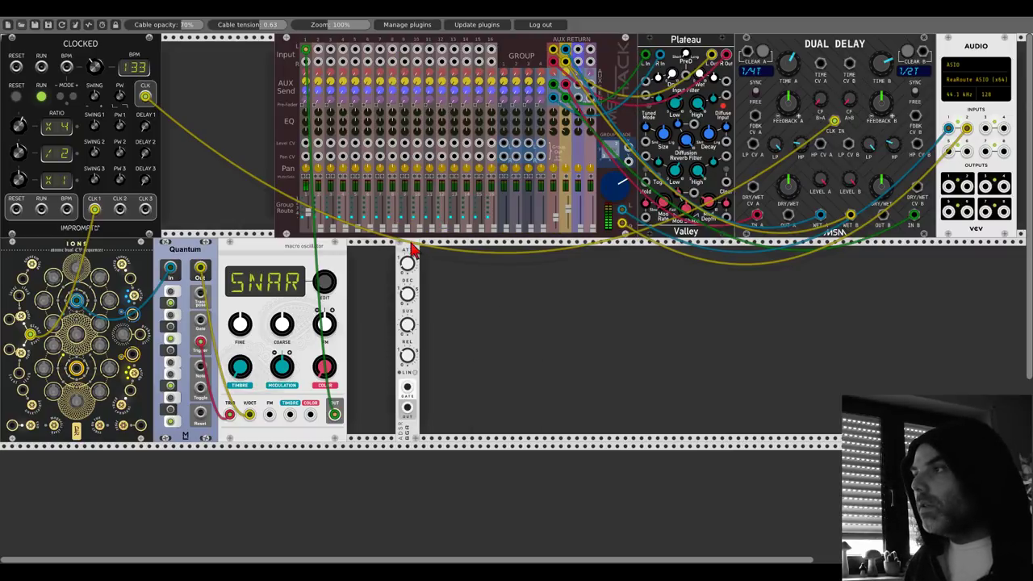
pyautogui.moveTo(400, 434); pyautogui.dragTo(352, 434)
pyautogui.moveTo(358, 387); pyautogui.dragTo(121, 211)
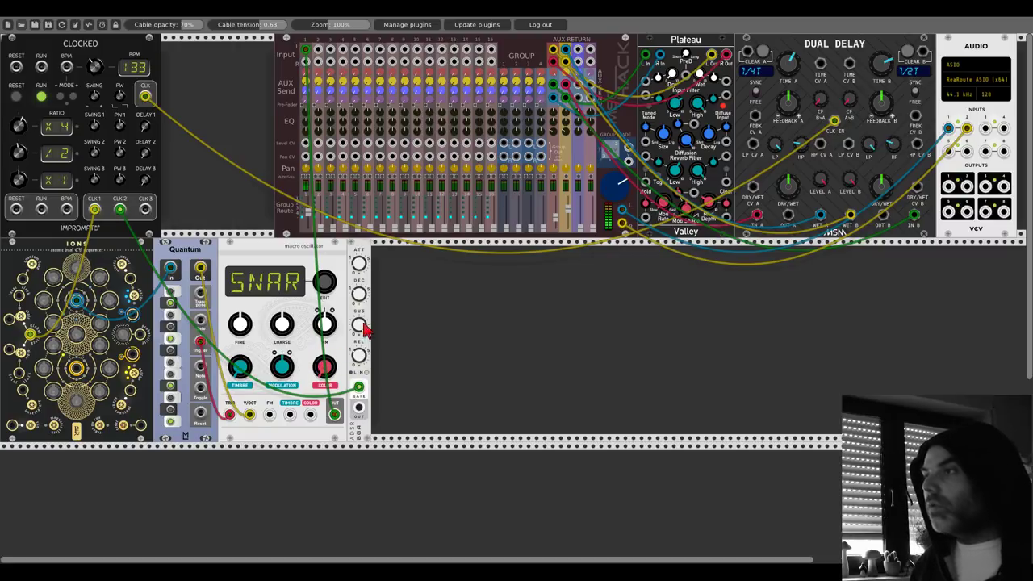
# Step: Add a VCA-1 beside the ADSR, feed the envelope into its input and patch its output to the oscillator's COLOR input
pyautogui.rightClick(400, 325)
pyautogui.click(433, 156)
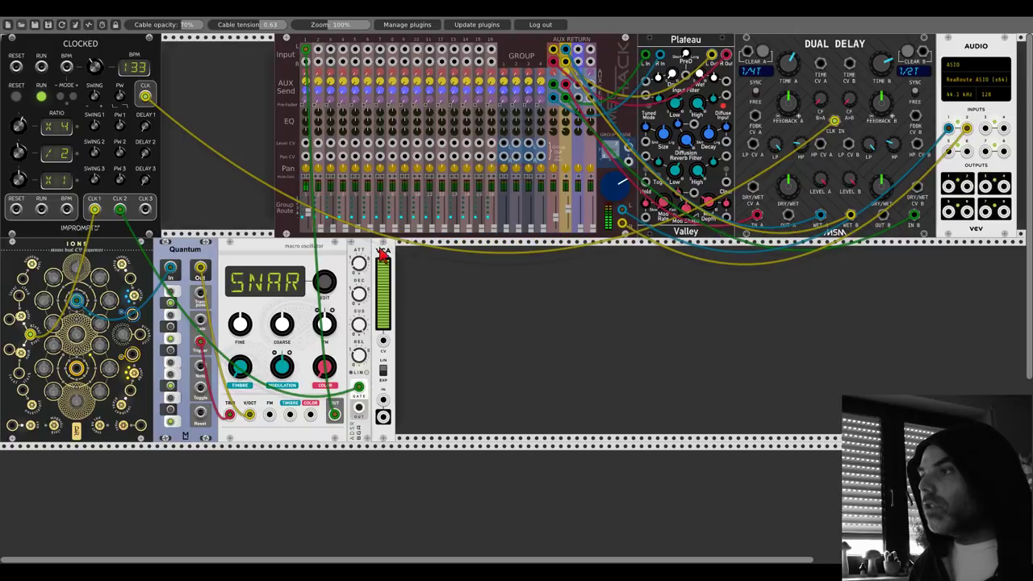
pyautogui.moveTo(358, 407); pyautogui.dragTo(332, 415)
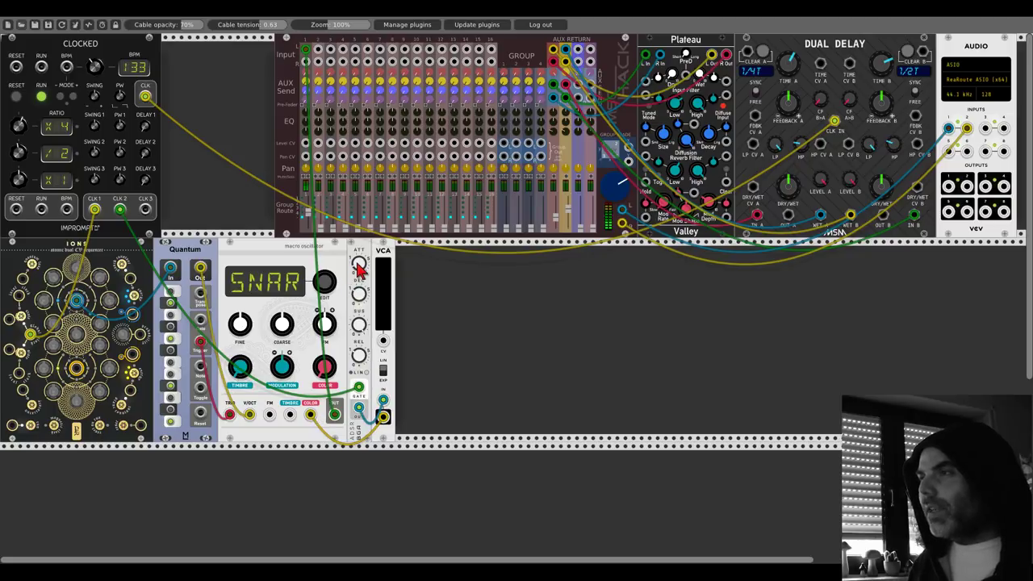
# Step: Adjust the ADSR's attack and sustain and set a low VCA level for the color modulation
pyautogui.moveTo(360, 271); pyautogui.dragTo(359, 266)
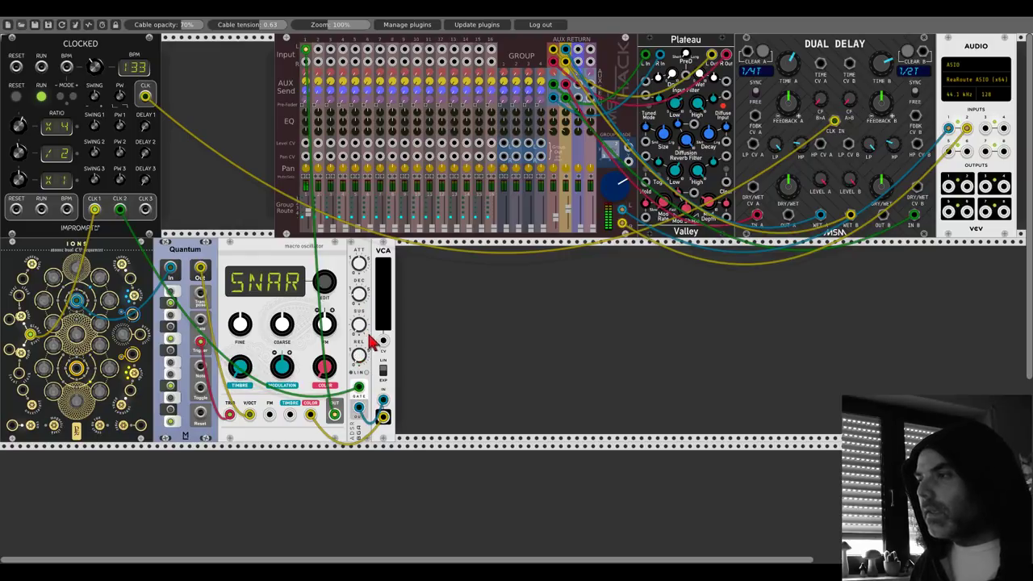
pyautogui.moveTo(361, 326); pyautogui.dragTo(362, 319)
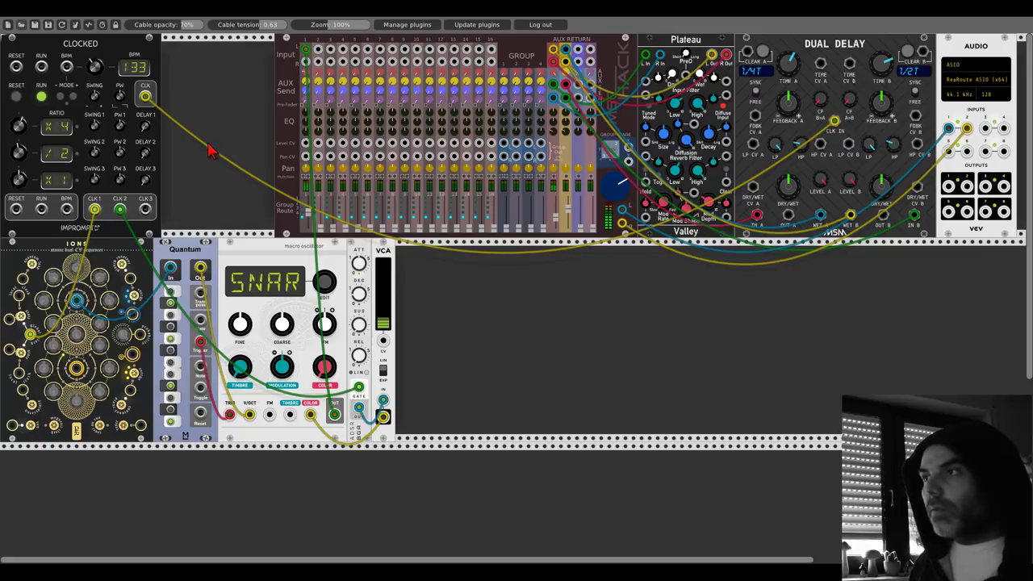
# Step: Duplicate the Quantum and macro oscillator modules and place the copies side by side after the VCA
pyautogui.hotkey('ctrl', 'd')
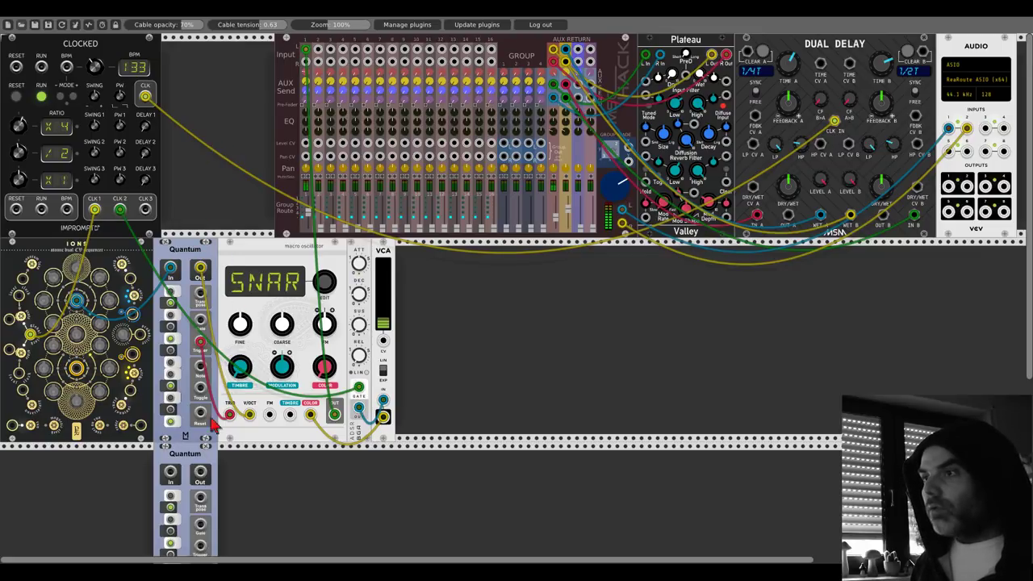
pyautogui.moveTo(207, 467); pyautogui.dragTo(450, 266)
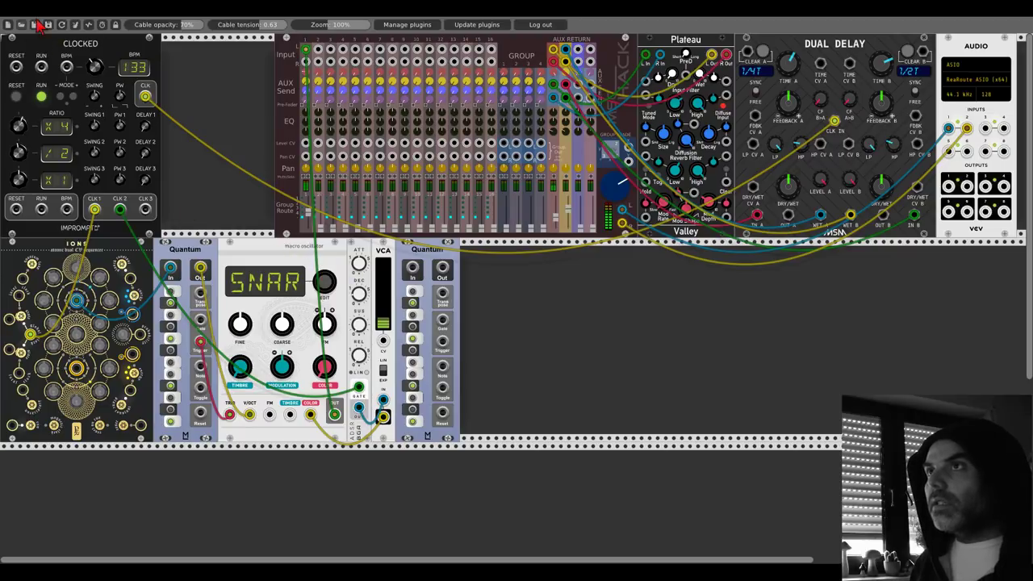
pyautogui.hotkey('ctrl', 'd')
pyautogui.moveTo(295, 457); pyautogui.dragTo(470, 295)
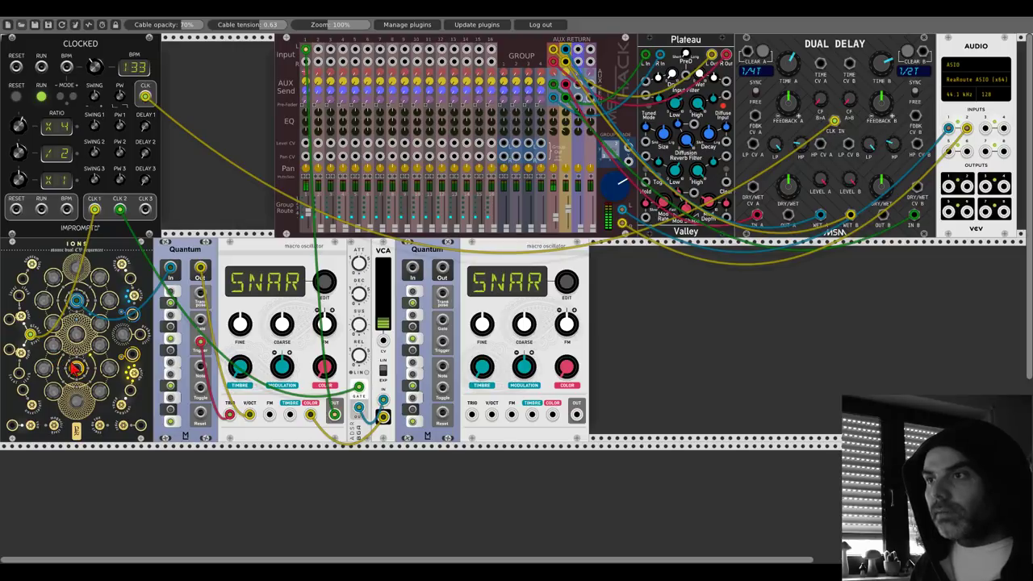
# Step: Patch Ions' second sequence through the second Quantum to the second oscillator's TRIG and V/OCT, and its output to mixer channel 2
pyautogui.moveTo(76, 367); pyautogui.dragTo(445, 355)
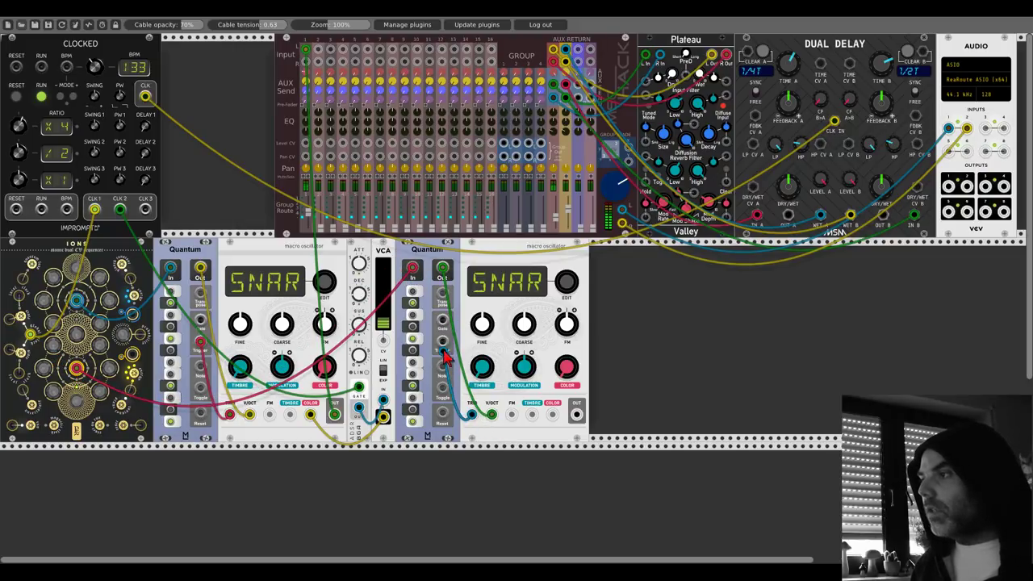
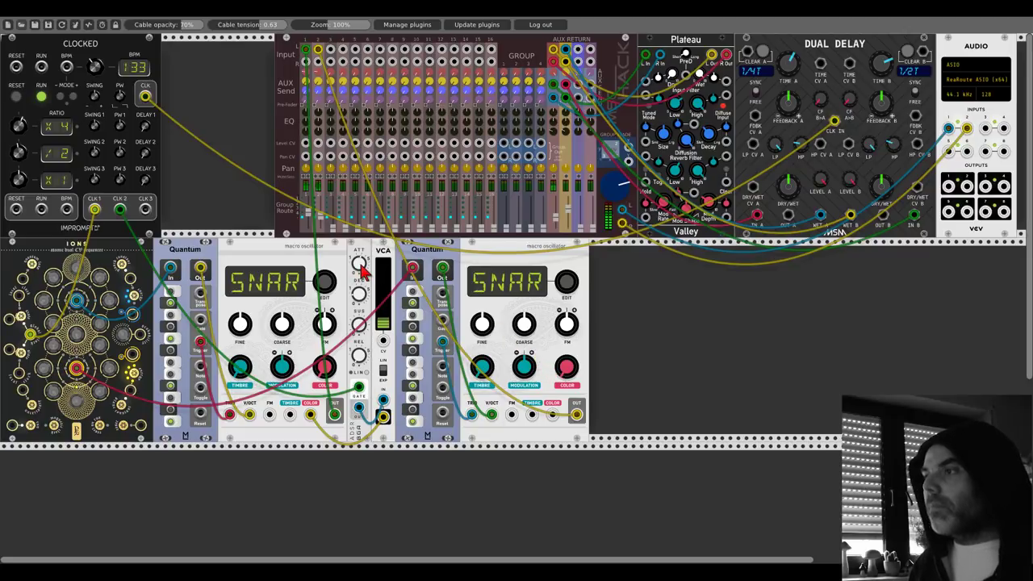
# Step: Fine-tune the ADSR's attack and adjust the pulse width of Clocked's second clock
pyautogui.moveTo(360, 267); pyautogui.dragTo(360, 260)
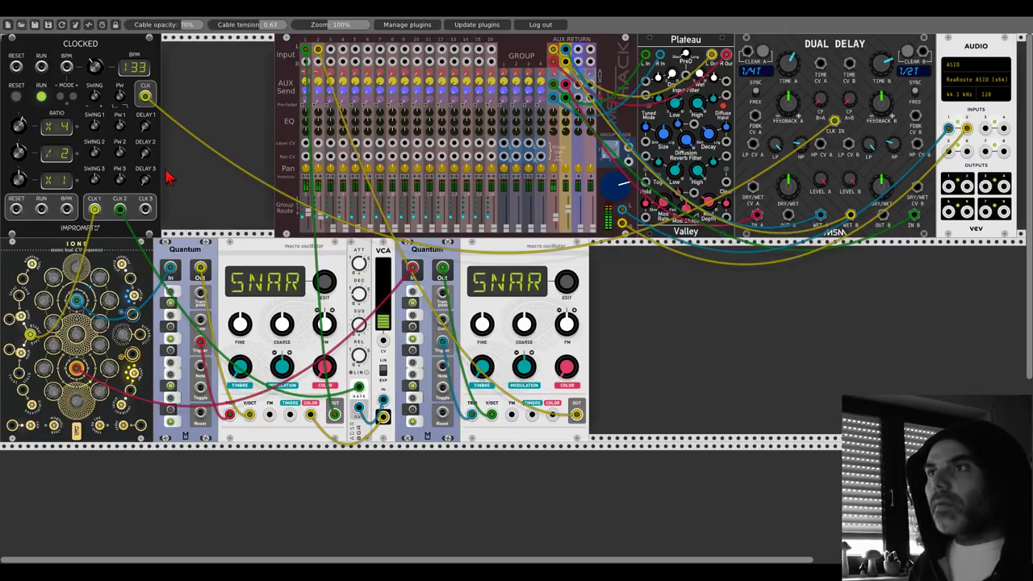
pyautogui.moveTo(115, 155); pyautogui.dragTo(116, 145)
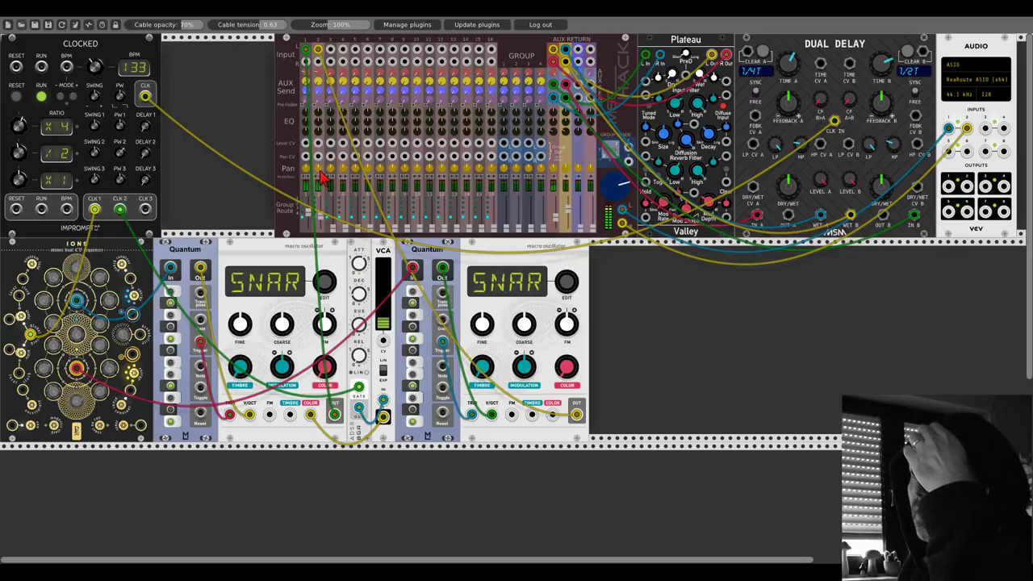
# Step: Add the Branes module and position it in the gap between Clocked and the mixer
pyautogui.rightClick(234, 121)
pyautogui.click(441, 137)
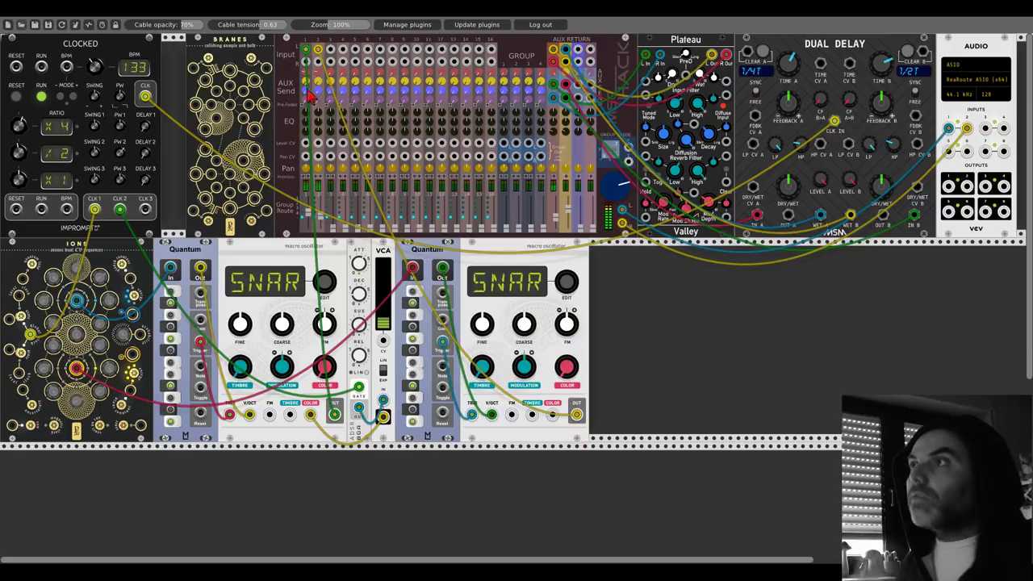
pyautogui.moveTo(242, 52); pyautogui.dragTo(219, 51)
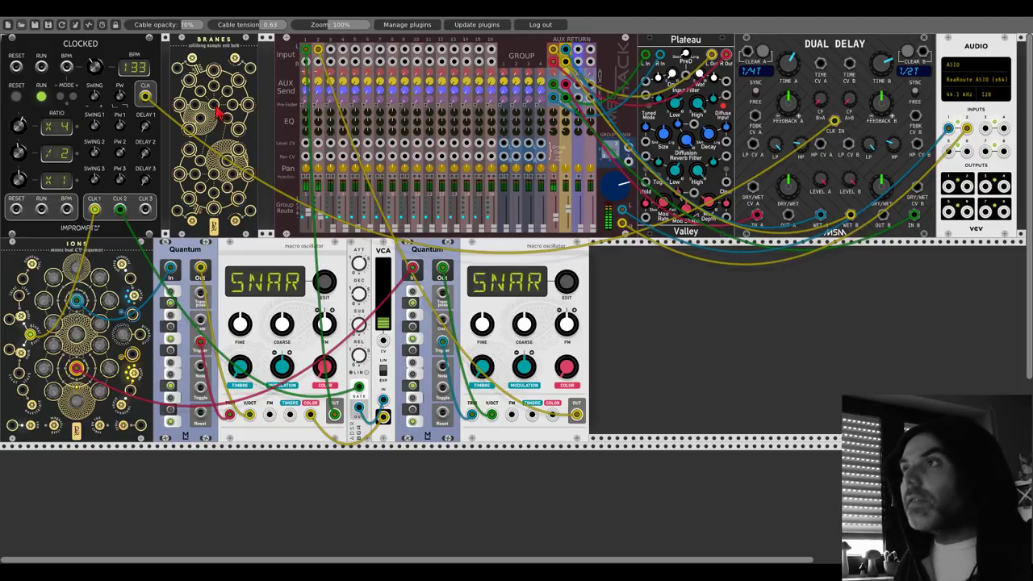
# Step: Patch CLK 1 into Branes' upper trigger input and Branes' topmost output into the pan CV of mixer channel 2
pyautogui.moveTo(214, 107); pyautogui.dragTo(94, 209)
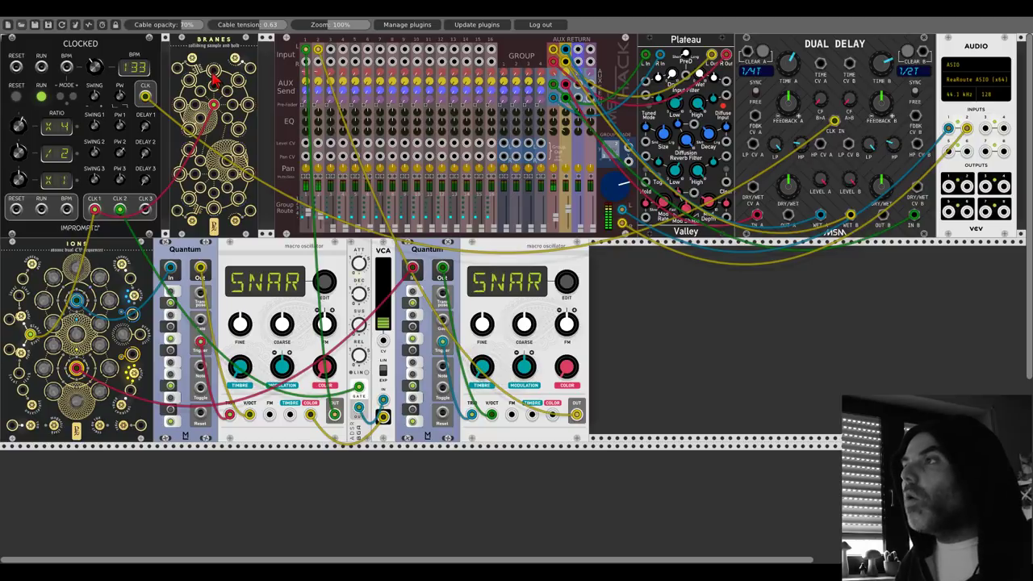
pyautogui.moveTo(214, 72); pyautogui.dragTo(317, 160)
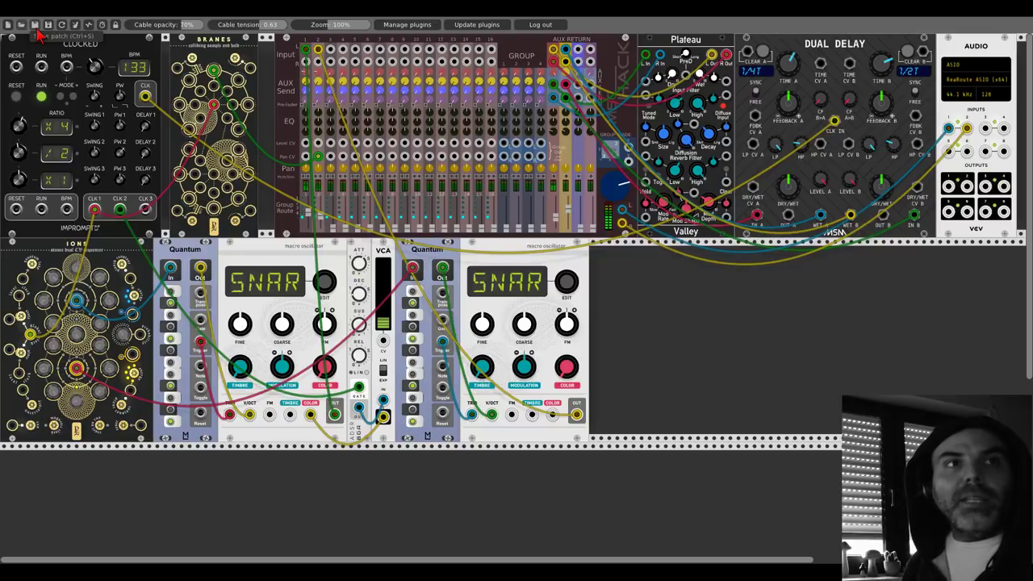
# Step: Add Animated Circuits' Panimated module and route the second oscillator through it to mixer channel 2's stereo inputs, replacing the Branes pan modulation
pyautogui.rightClick(642, 334)
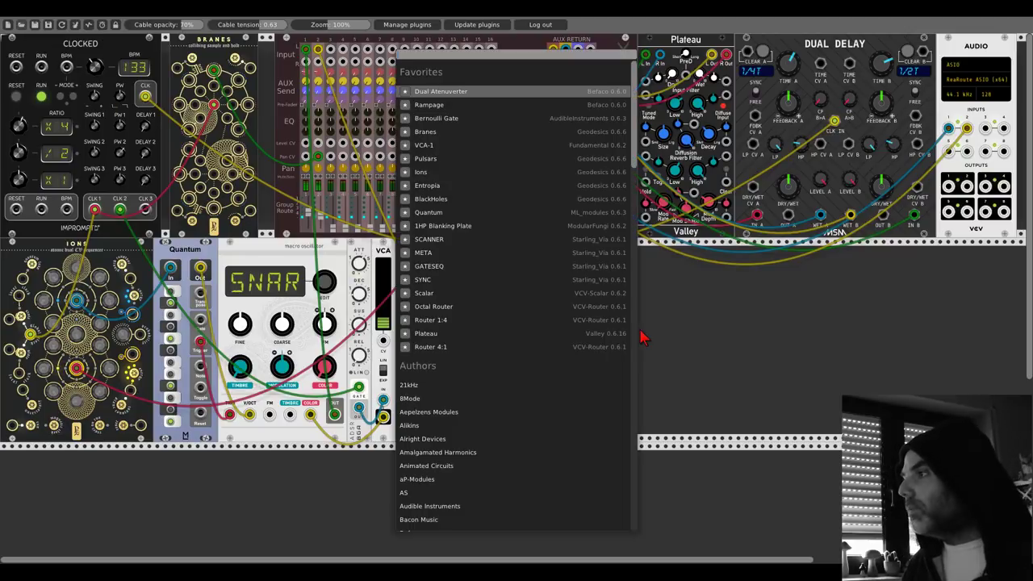
pyautogui.click(441, 465)
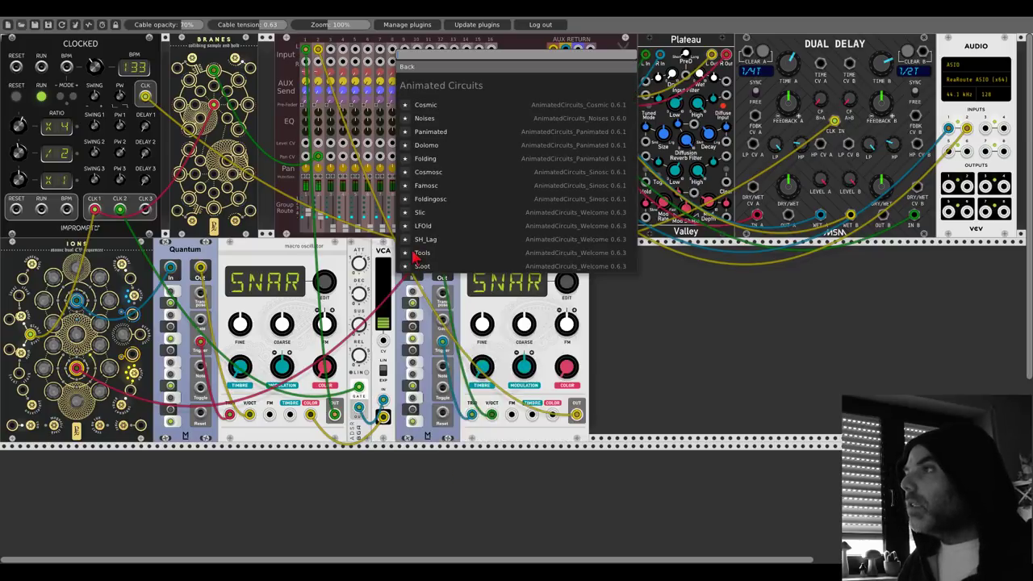
pyautogui.click(424, 133)
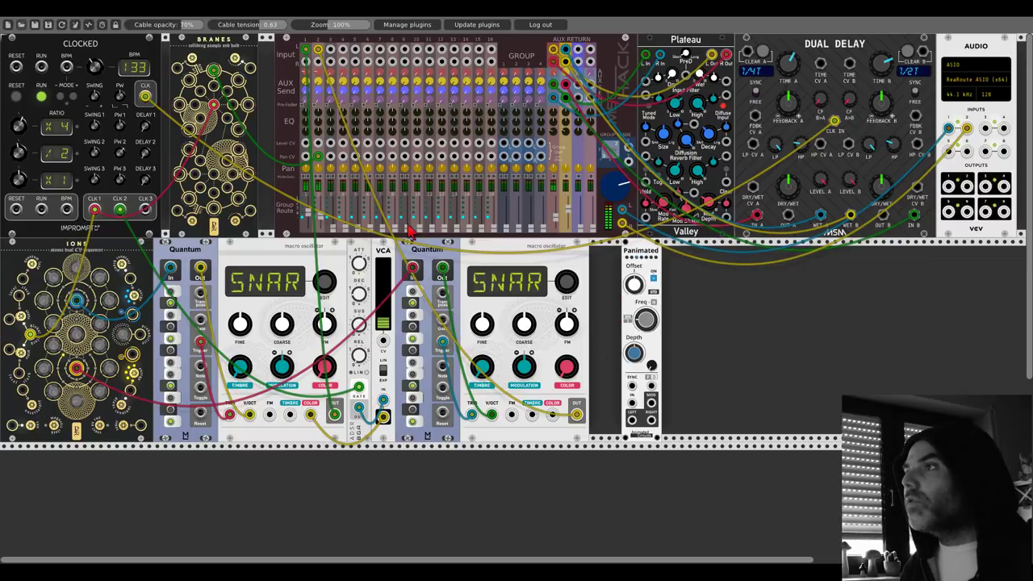
pyautogui.moveTo(319, 50); pyautogui.dragTo(652, 420)
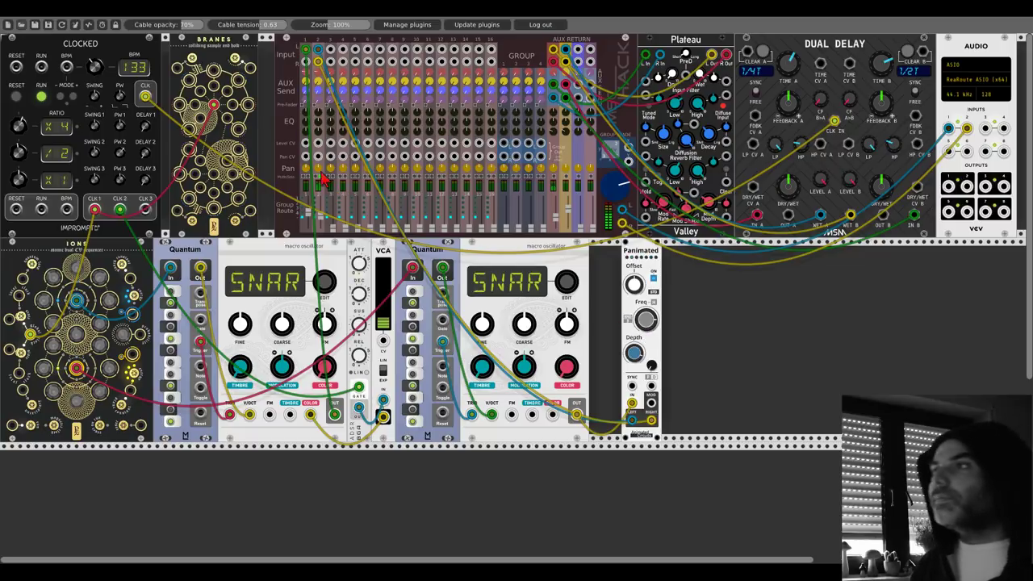
# Step: Move Branes flush against Clocked and Panimated against the second oscillator, and patch Clocked's master CLK into Panimated's SYNC
pyautogui.moveTo(252, 51); pyautogui.dragTo(243, 50)
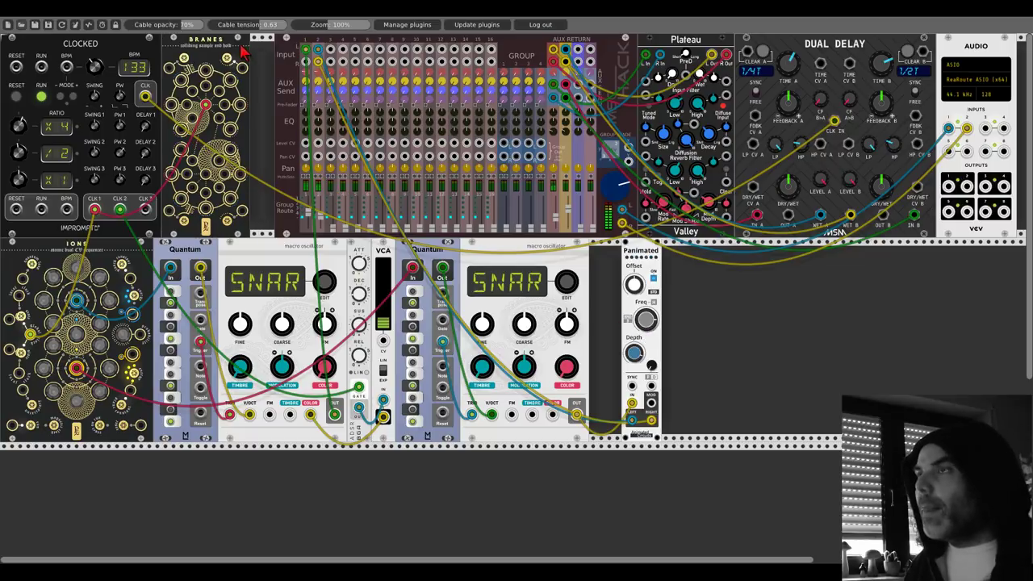
pyautogui.moveTo(633, 253); pyautogui.dragTo(604, 247)
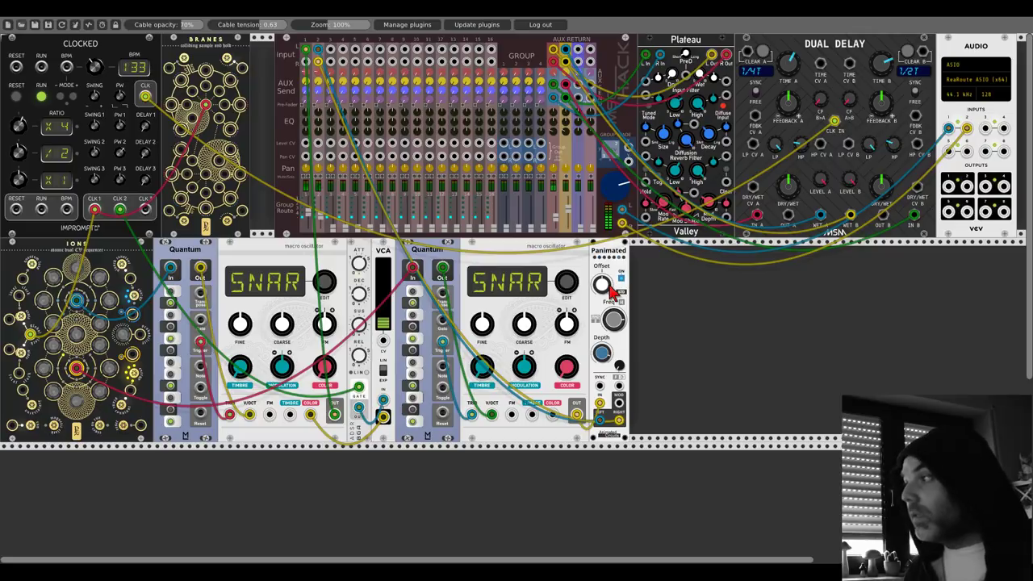
pyautogui.moveTo(600, 387); pyautogui.dragTo(145, 97)
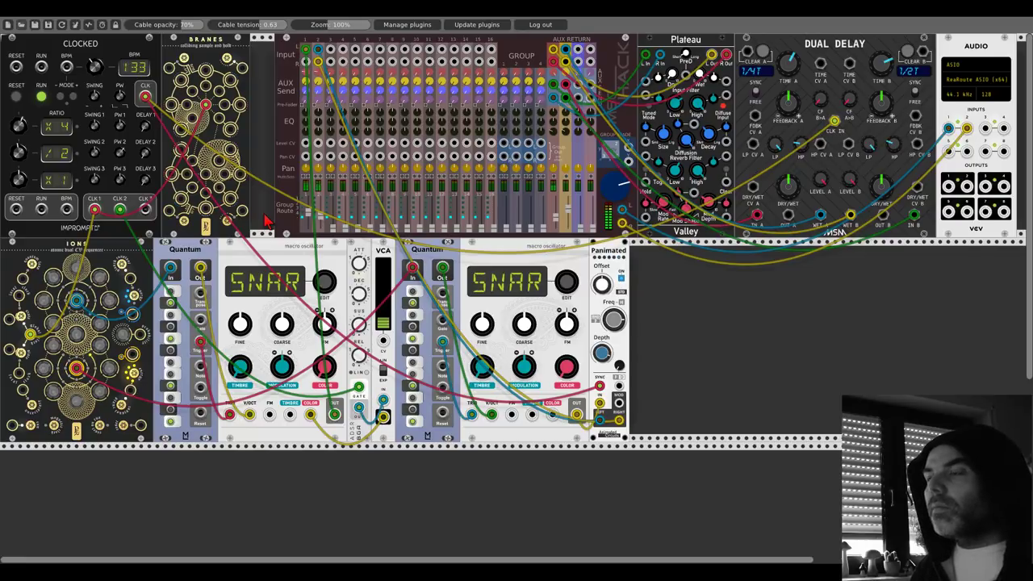
# Step: Duplicate the first macro oscillator into the empty row below and add Impromptu's GateSeq64 module beside it
pyautogui.scroll(-3, 267, 220)
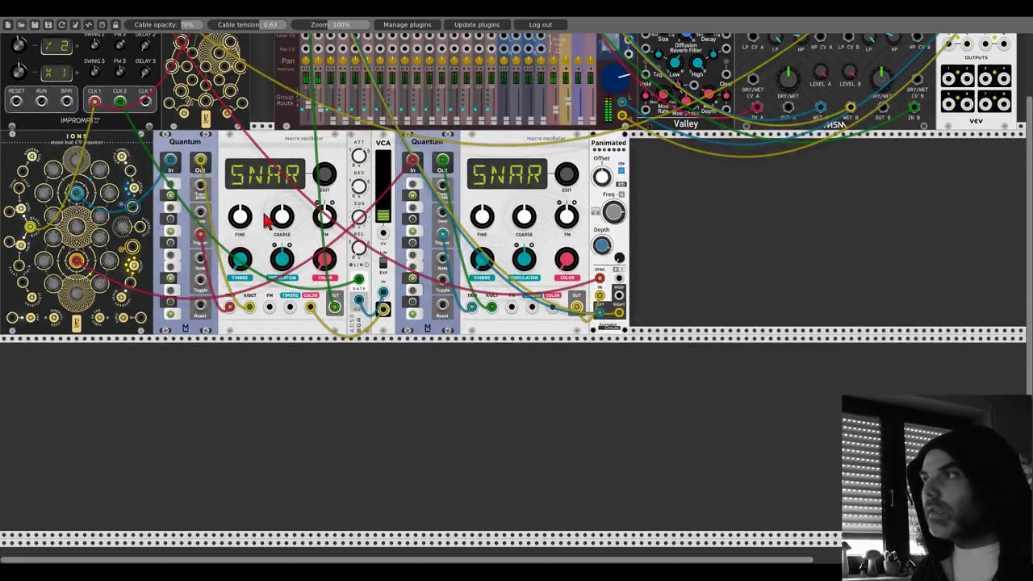
pyautogui.hotkey('ctrl', 'd')
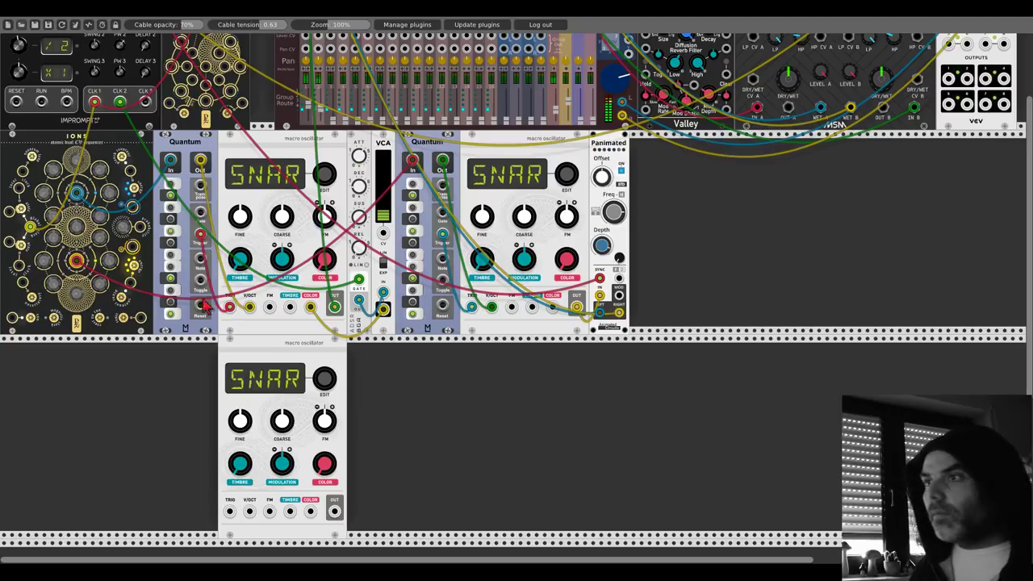
pyautogui.rightClick(177, 389)
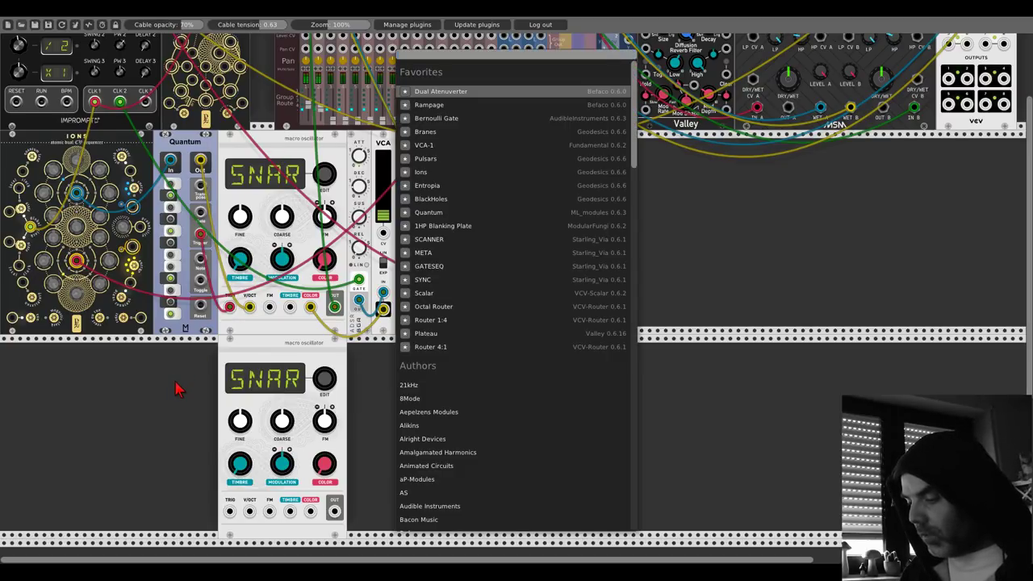
pyautogui.write('impr')
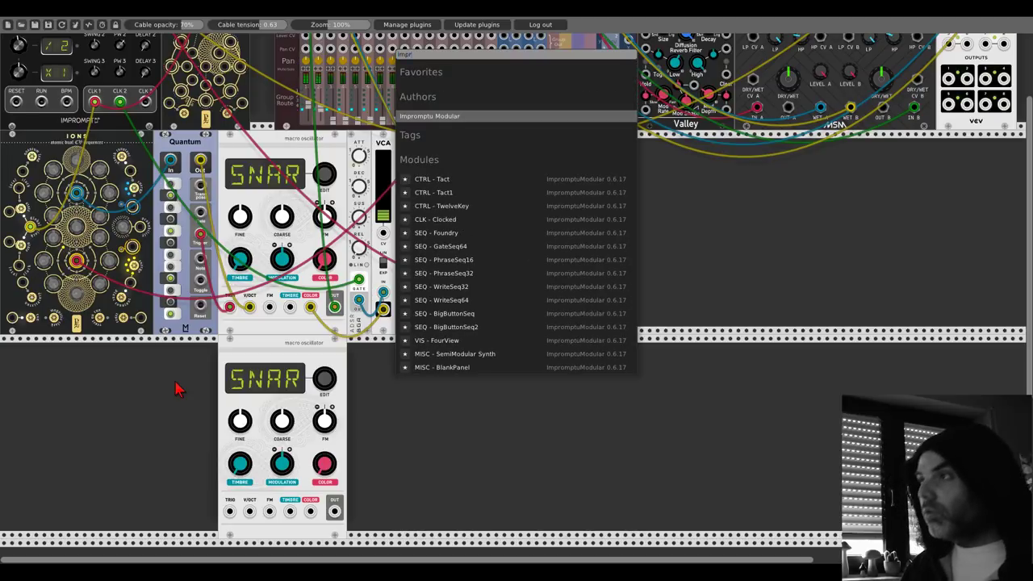
pyautogui.click(440, 247)
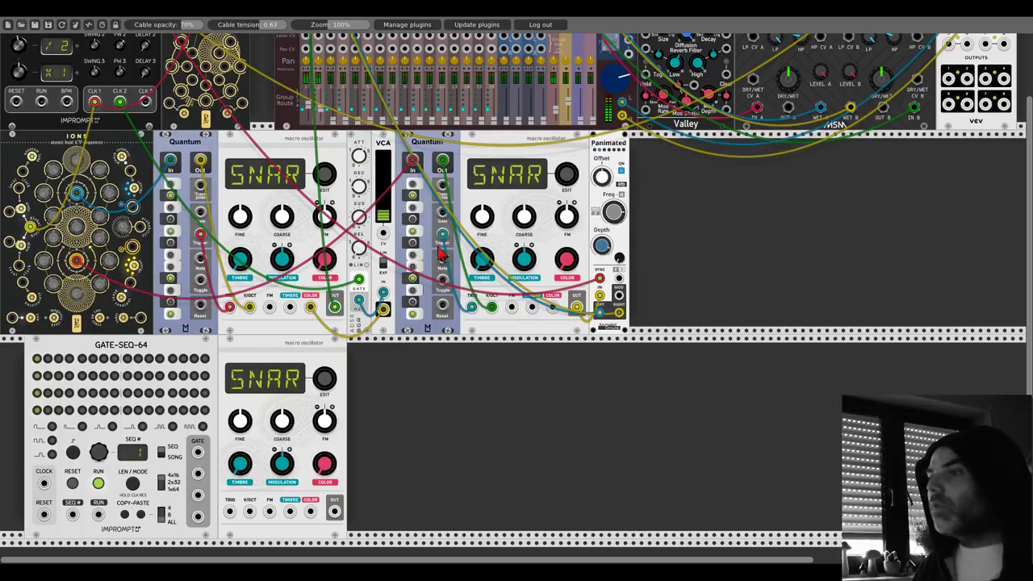
# Step: Switch GATE-SEQ-64 to its dark panel theme and set its clock resolution to x12
pyautogui.rightClick(185, 352)
pyautogui.click(206, 468)
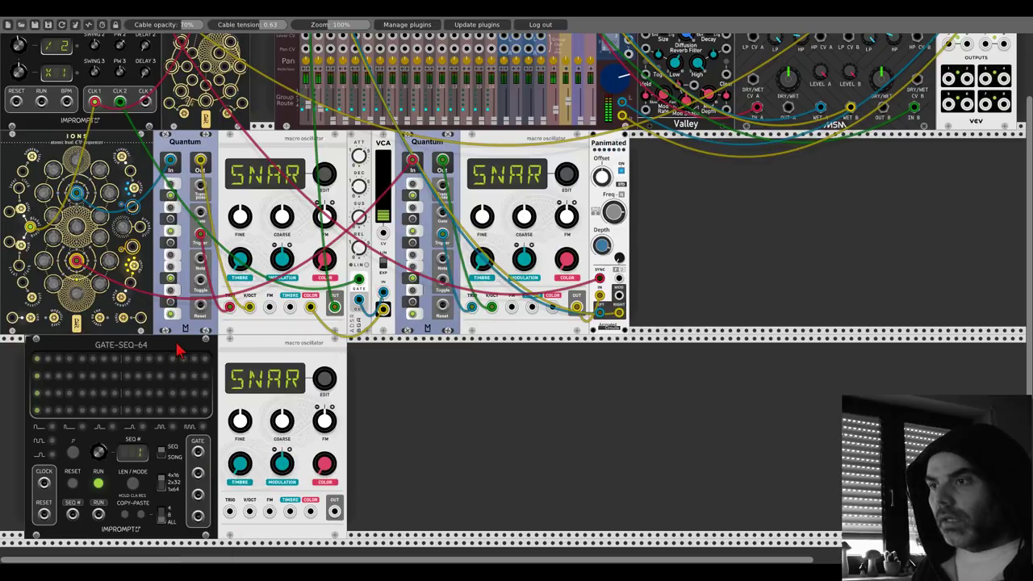
pyautogui.click(135, 484)
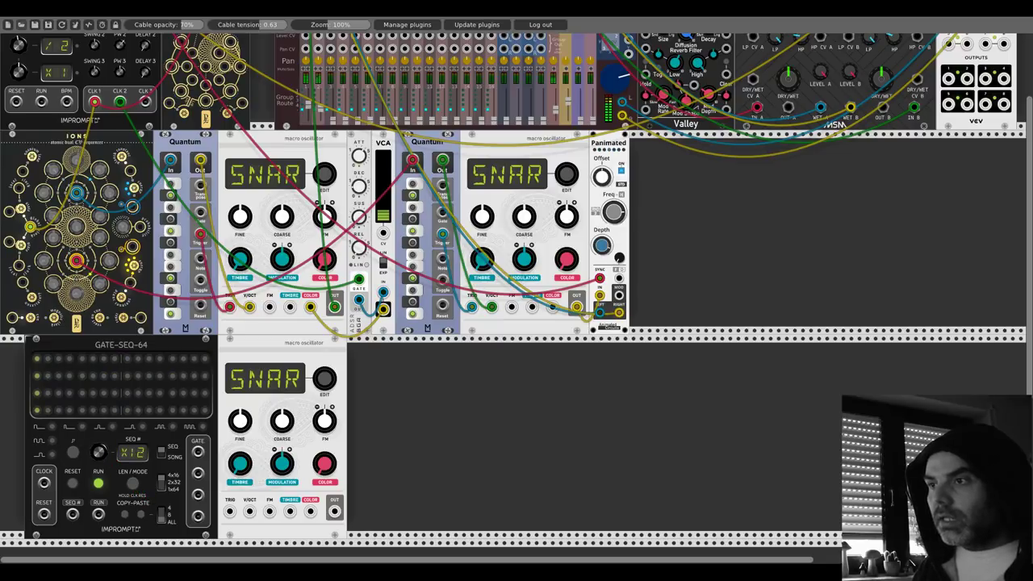
# Step: Set Clocked's third ratio to x24 and pack GATE-SEQ-64 and the new oscillator together at the start of their row
pyautogui.scroll(3, 97, 460)
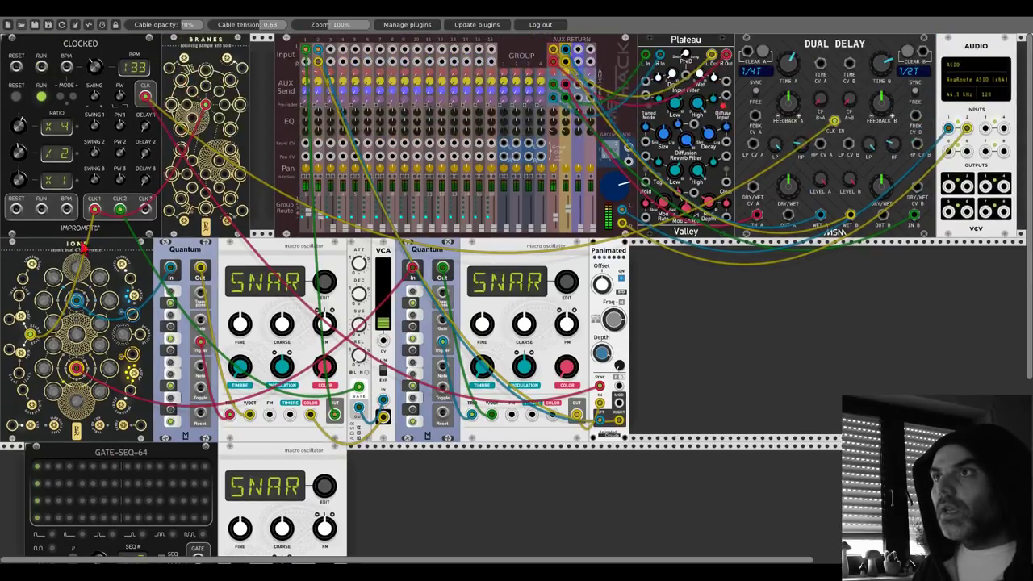
pyautogui.moveTo(18, 179); pyautogui.dragTo(19, 153)
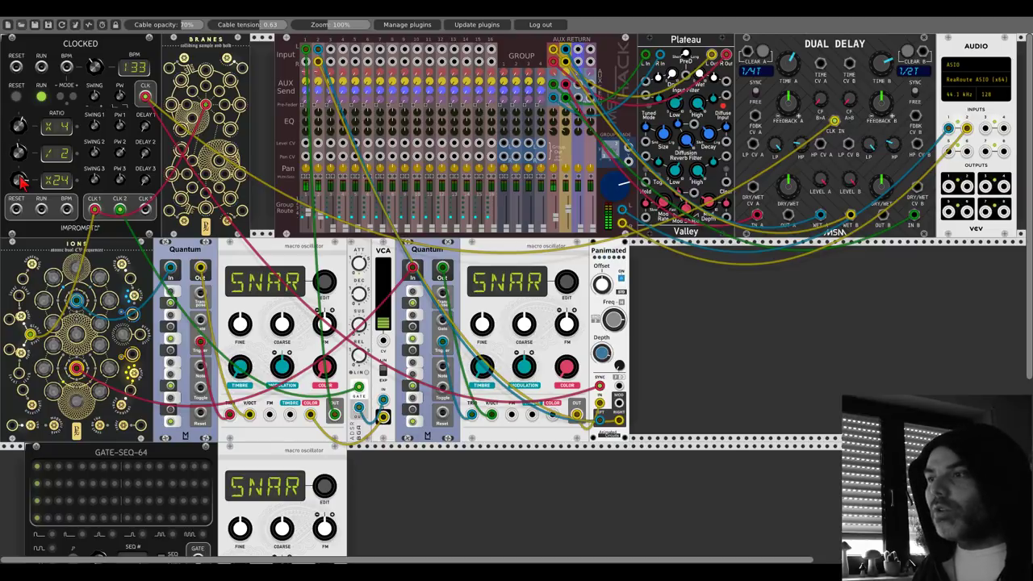
pyautogui.scroll(-3, 60, 231)
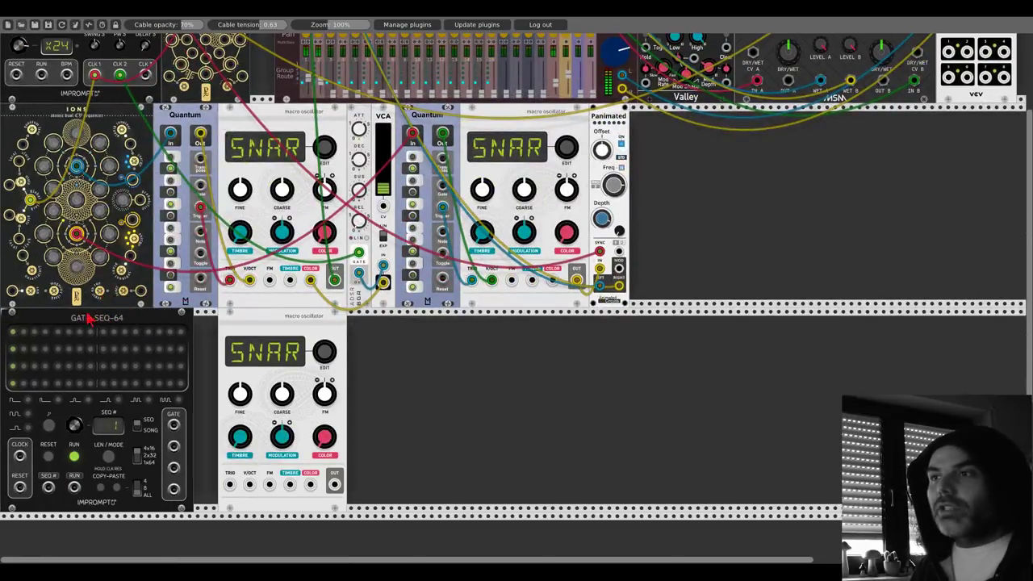
pyautogui.moveTo(232, 326); pyautogui.dragTo(206, 327)
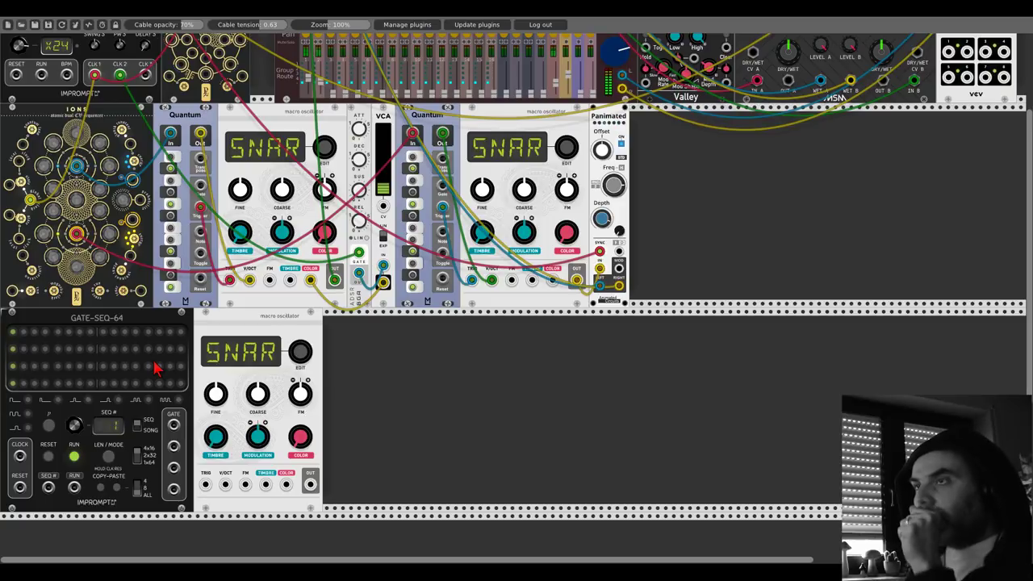
# Step: Patch Clocked's CLK 3 into GATE-SEQ-64's CLOCK input and raise Clocked's third ratio to x48
pyautogui.scroll(4, 24, 452)
pyautogui.moveTo(22, 458); pyautogui.dragTo(145, 228)
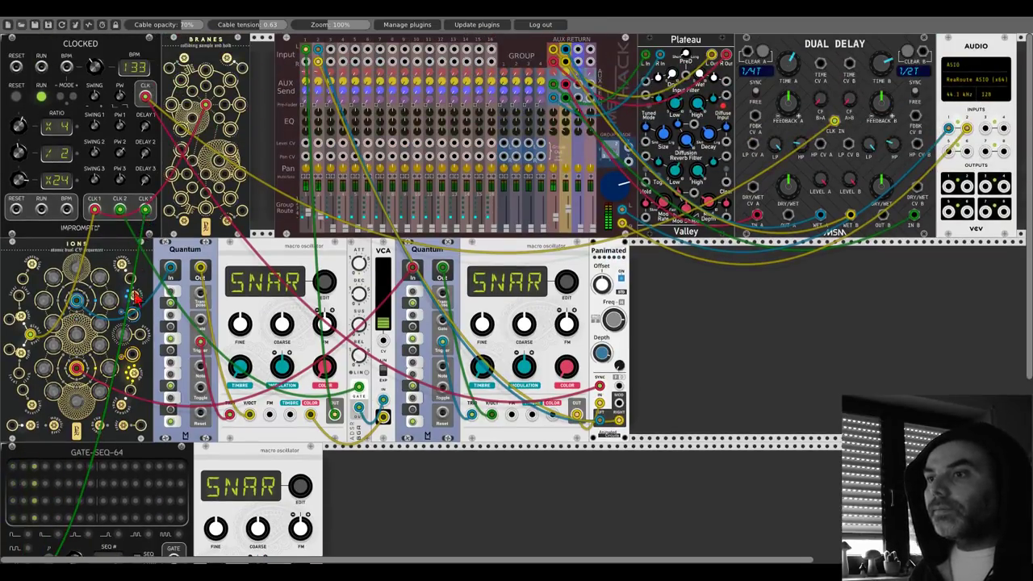
pyautogui.scroll(-4, 133, 320)
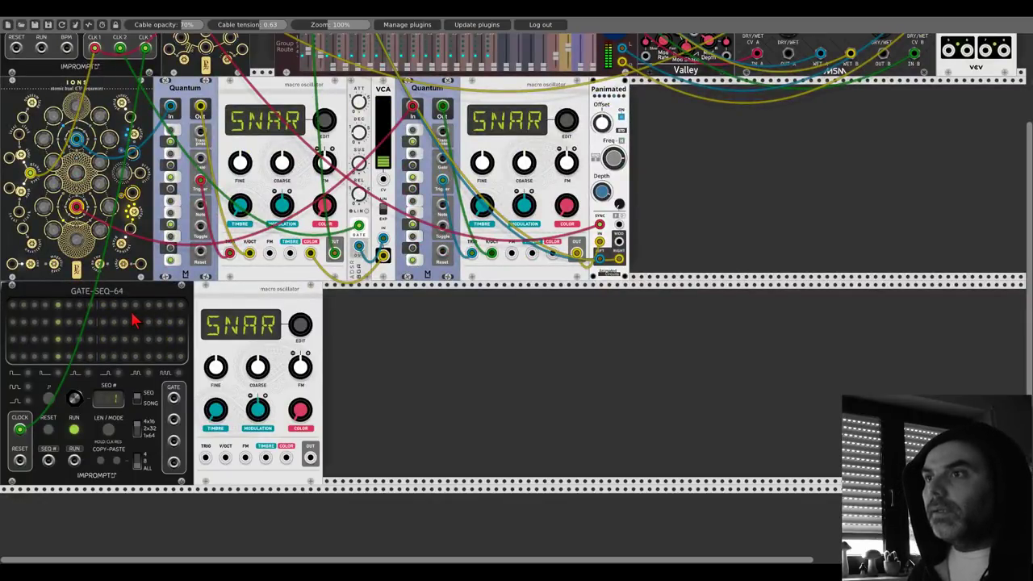
pyautogui.scroll(3, 131, 320)
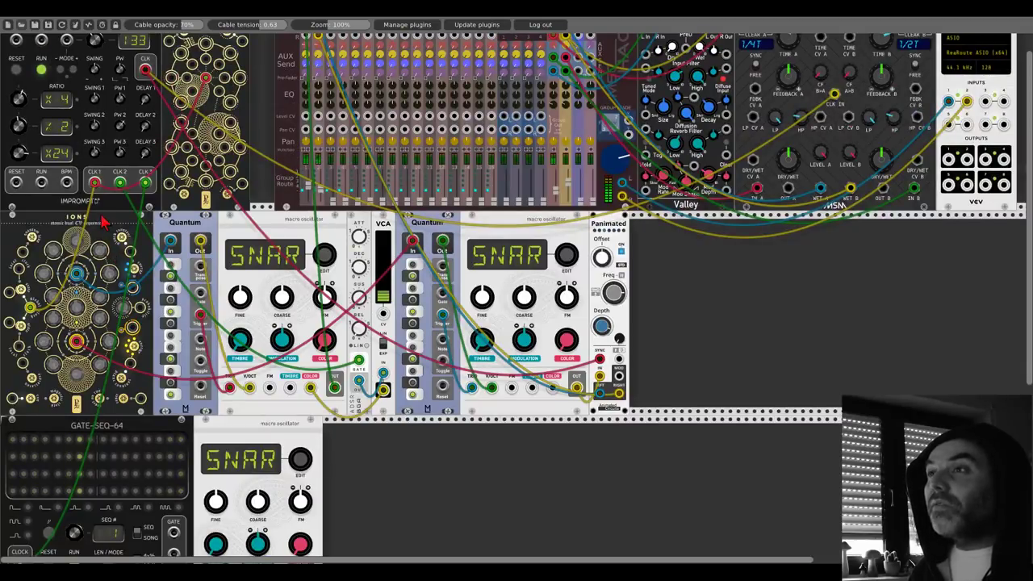
pyautogui.moveTo(20, 151)
pyautogui.mouseDown()
pyautogui.moveTo(33, 161)
pyautogui.moveTo(77, 152)
pyautogui.moveTo(32, 167)
pyautogui.mouseUp()
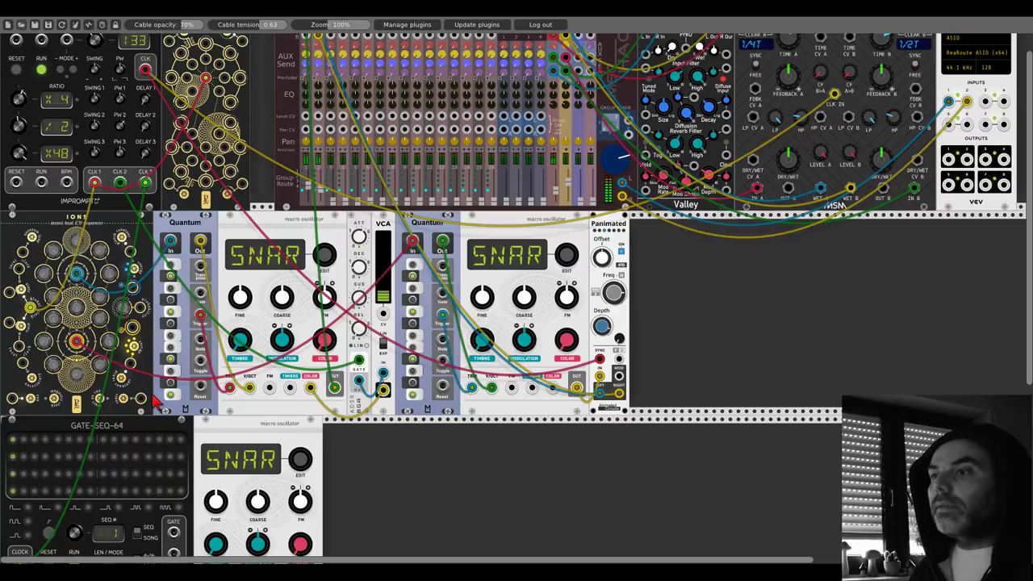
# Step: Patch Clocked's RESET output into the reset inputs of both GATE-SEQ-64 and Ions
pyautogui.scroll(-3, 75, 388)
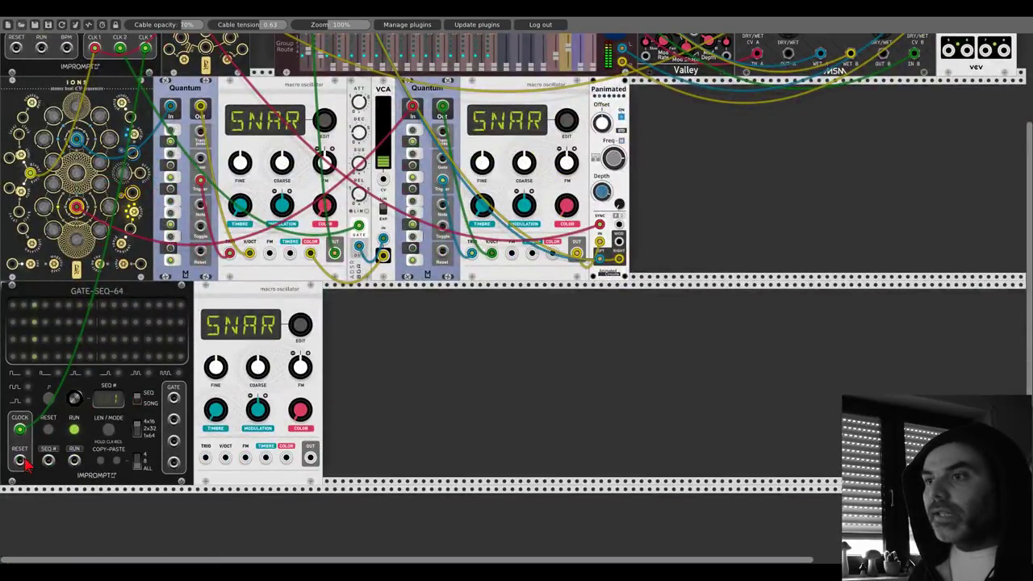
pyautogui.scroll(4, 22, 464)
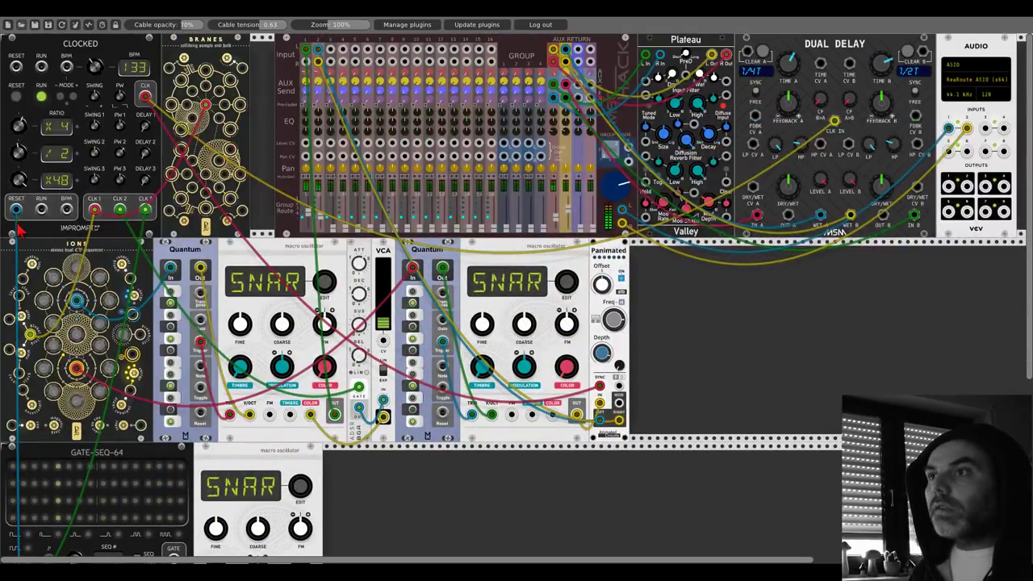
pyautogui.moveTo(141, 425); pyautogui.dragTo(16, 212)
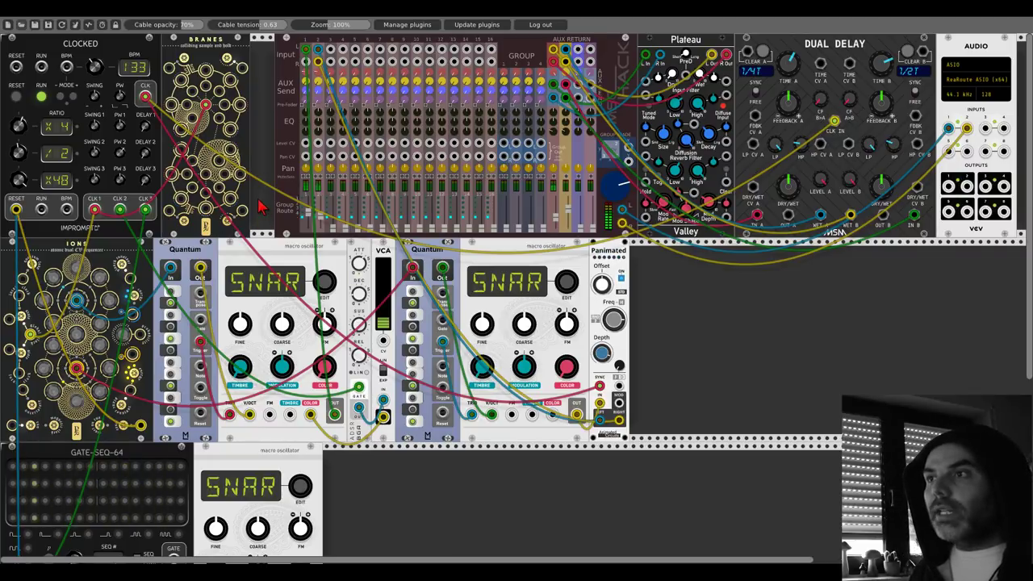
pyautogui.scroll(-3, 259, 207)
pyautogui.scroll(-1, 260, 206)
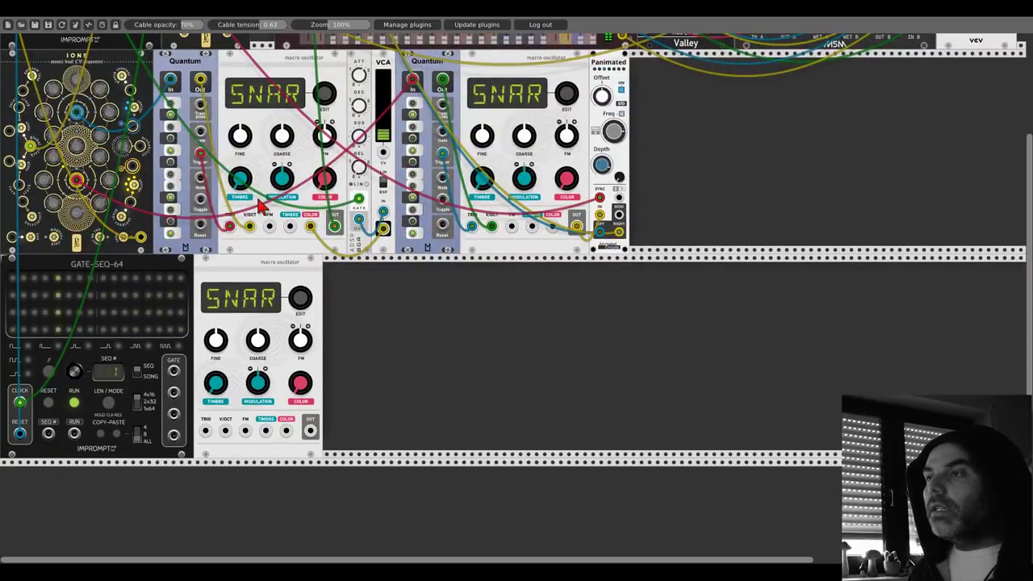
pyautogui.scroll(4, 163, 208)
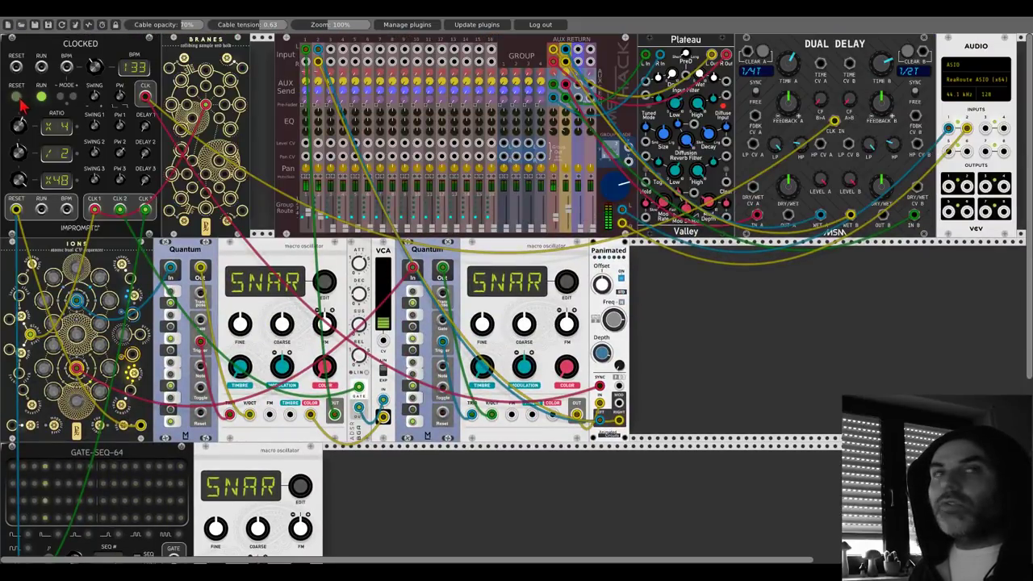
# Step: Patch GATE-SEQ-64's first GATE output into the third oscillator's TRIG and that oscillator's output into mixer channel 3
pyautogui.scroll(-4, 167, 179)
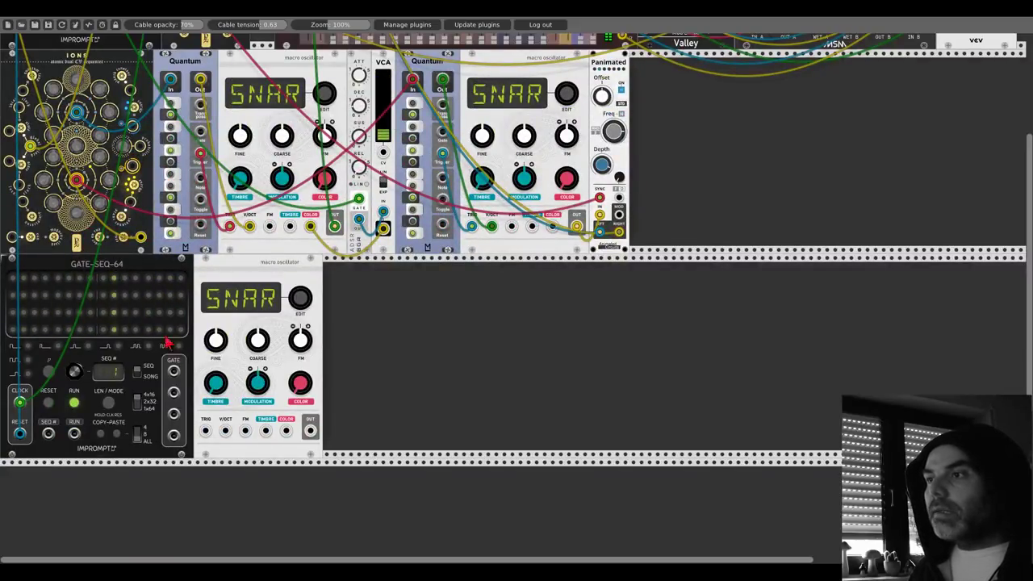
pyautogui.moveTo(173, 371); pyautogui.dragTo(205, 430)
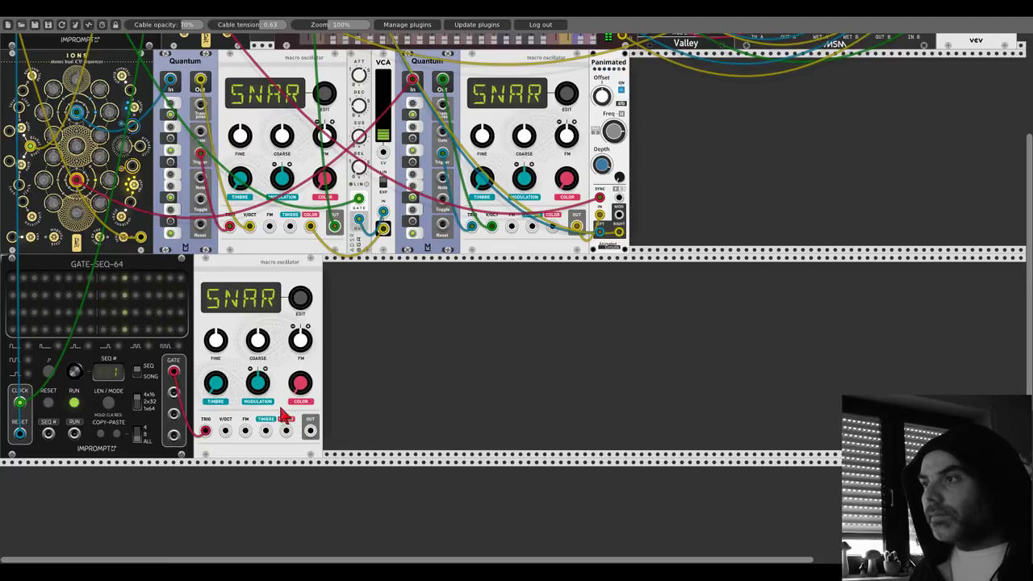
pyautogui.moveTo(310, 432); pyautogui.dragTo(340, 215)
pyautogui.scroll(3, 310, 430)
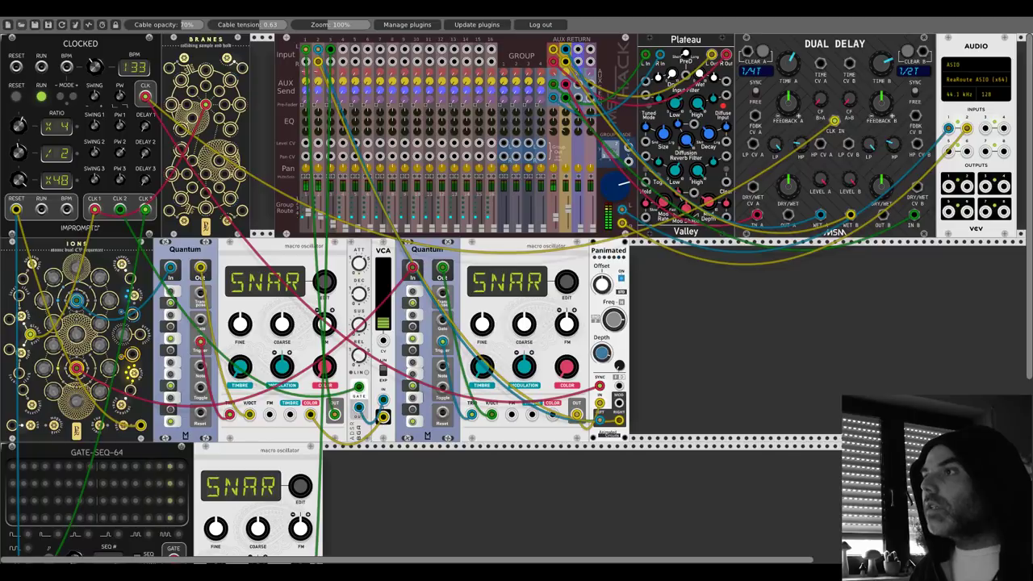
# Step: Program gates on steps 1, 8 and 9 of GATE-SEQ-64's first row
pyautogui.scroll(-5, 12, 290)
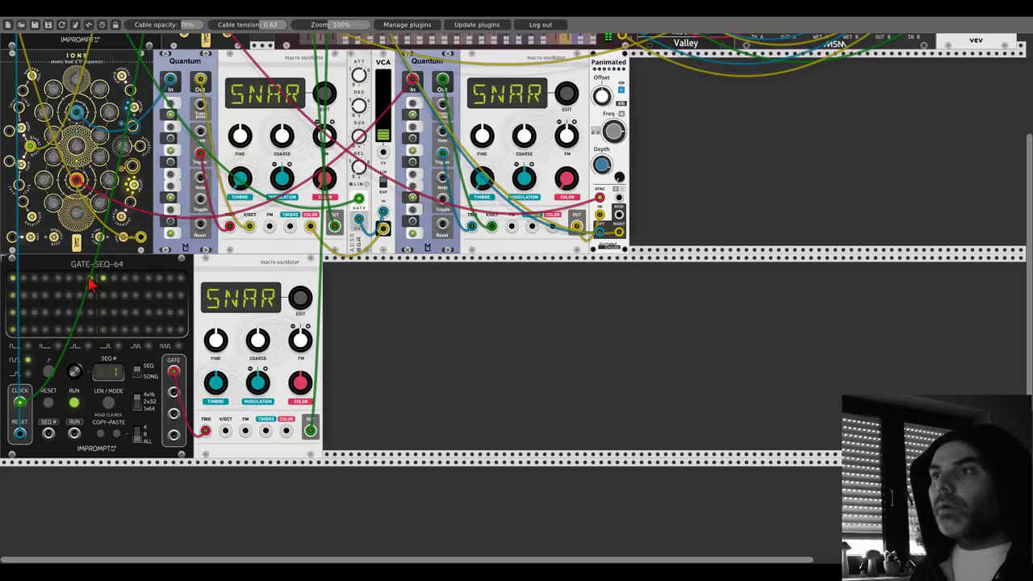
pyautogui.click(48, 371)
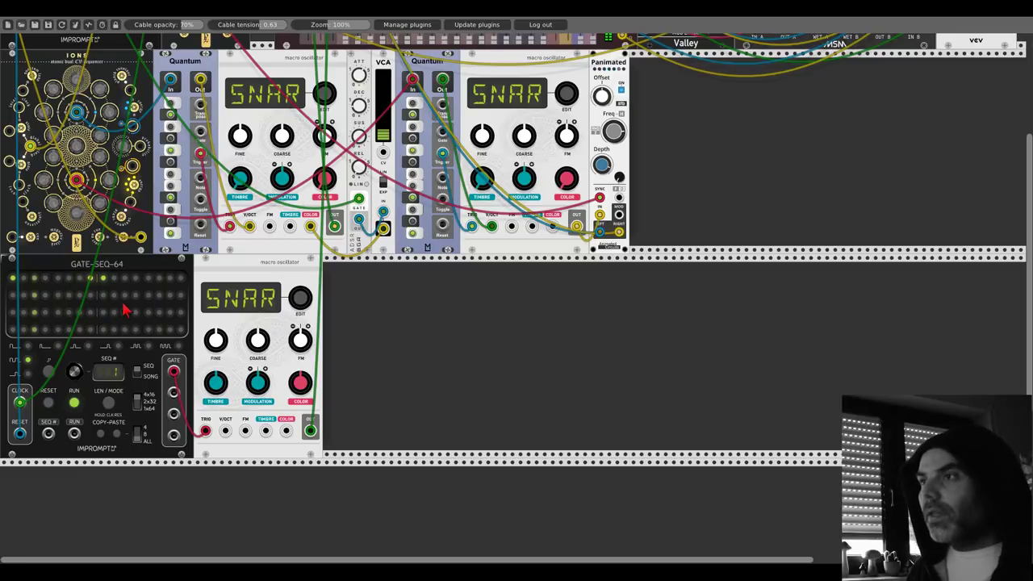
# Step: Duplicate the third oscillator, patch the copy's output to mixer channel 4, and trigger it from GATE-SEQ-64's second GATE output
pyautogui.hotkey('ctrl', 'd')
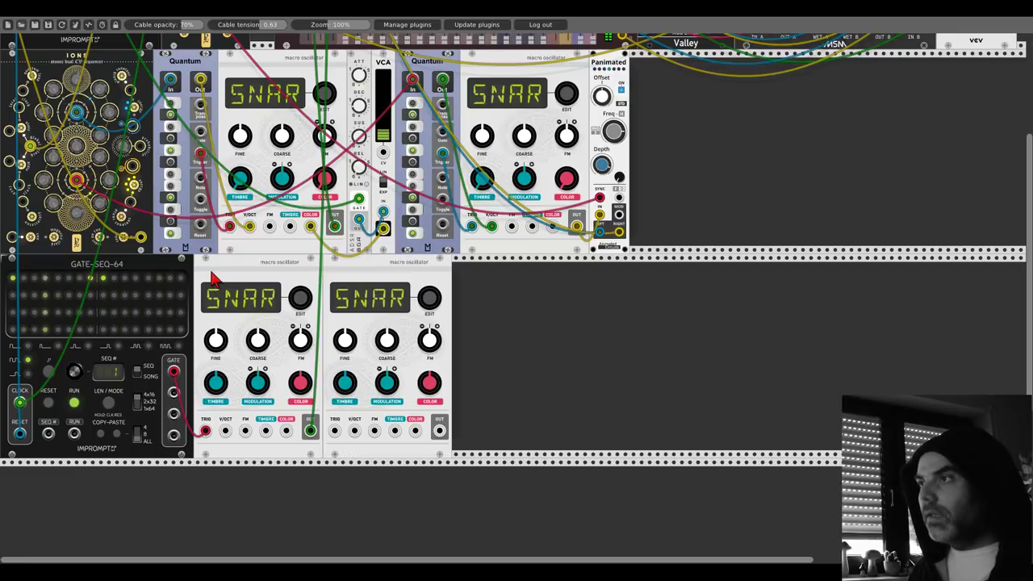
pyautogui.moveTo(439, 430); pyautogui.dragTo(343, 50)
pyautogui.scroll(5, 432, 427)
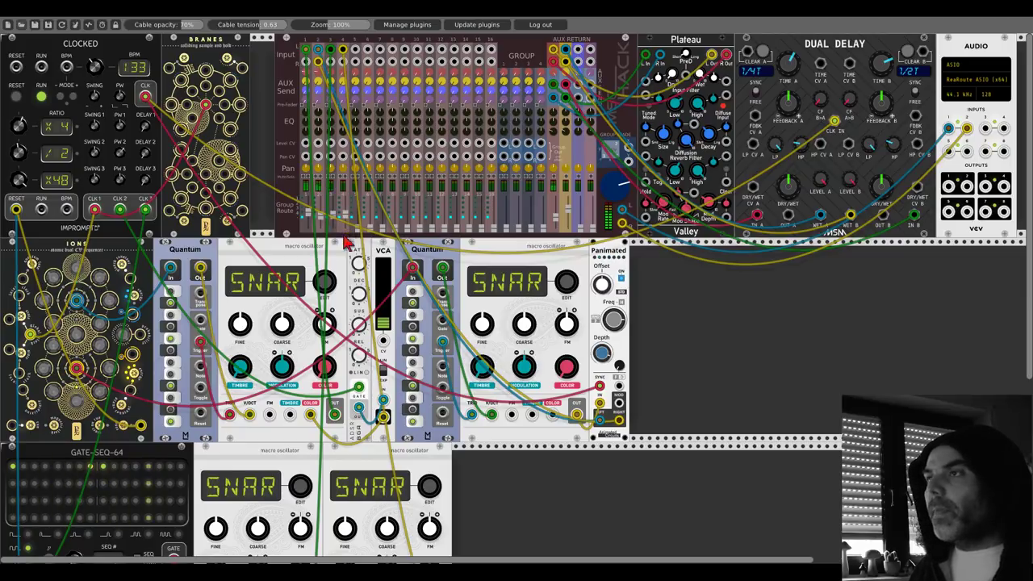
pyautogui.scroll(-5, 132, 286)
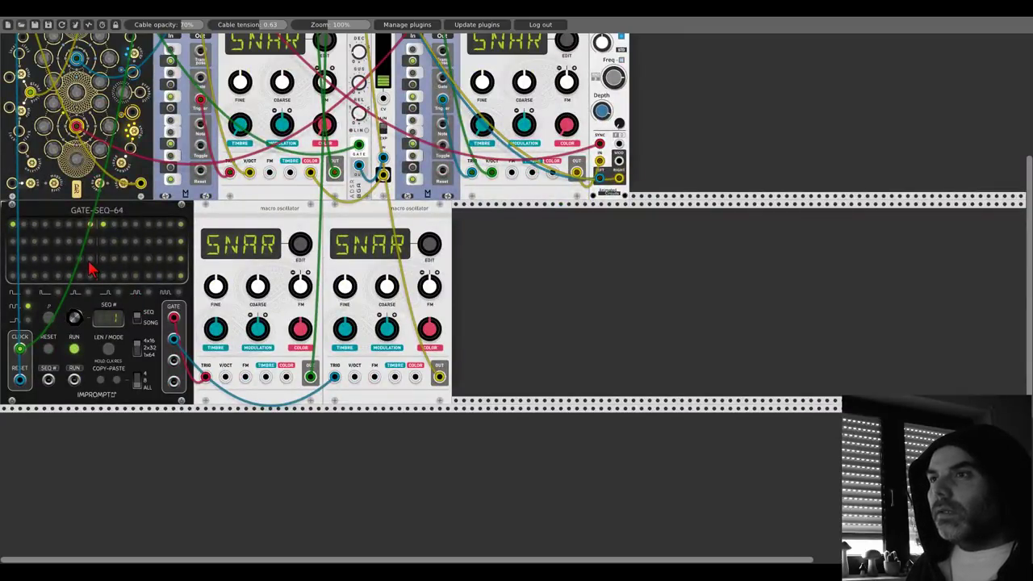
# Step: Program gates on steps 3, 7, 8, 10, 14 and 16 of GATE-SEQ-64's second row and lower the fourth oscillator's coarse tuning
pyautogui.click(34, 242)
pyautogui.click(44, 242)
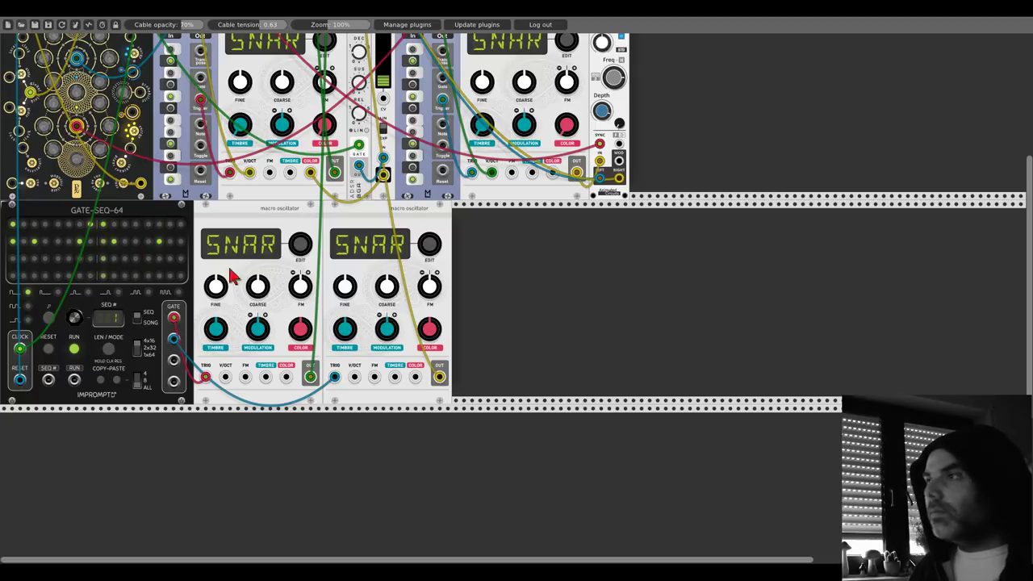
pyautogui.moveTo(393, 290)
pyautogui.mouseDown()
pyautogui.moveTo(393, 315)
pyautogui.moveTo(386, 299)
pyautogui.mouseUp()
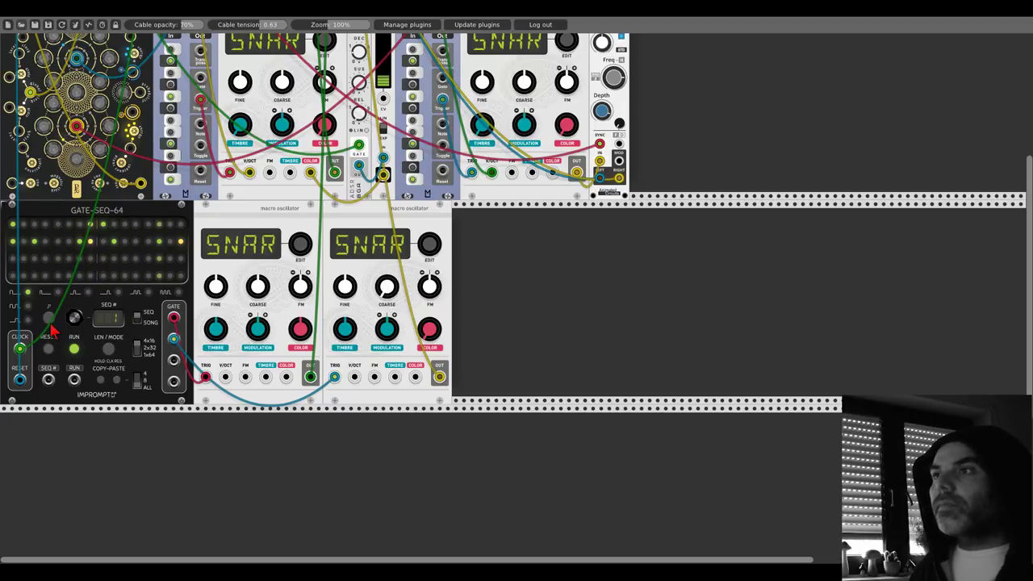
# Step: Add the VultModulesFree Tangents Steiner-Parker filter beside the fourth oscillator
pyautogui.rightClick(479, 276)
pyautogui.write('tange')
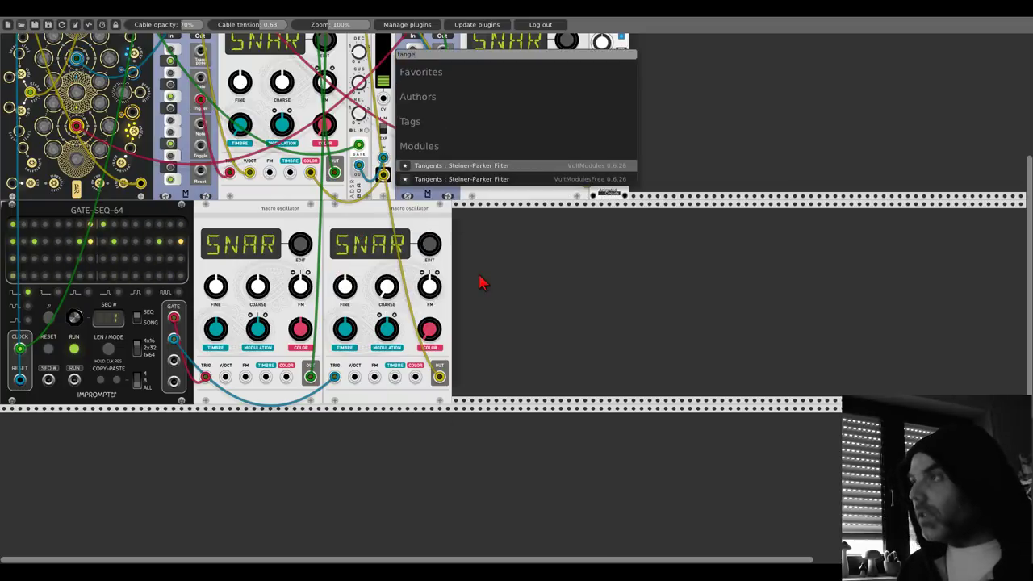
pyautogui.click(461, 179)
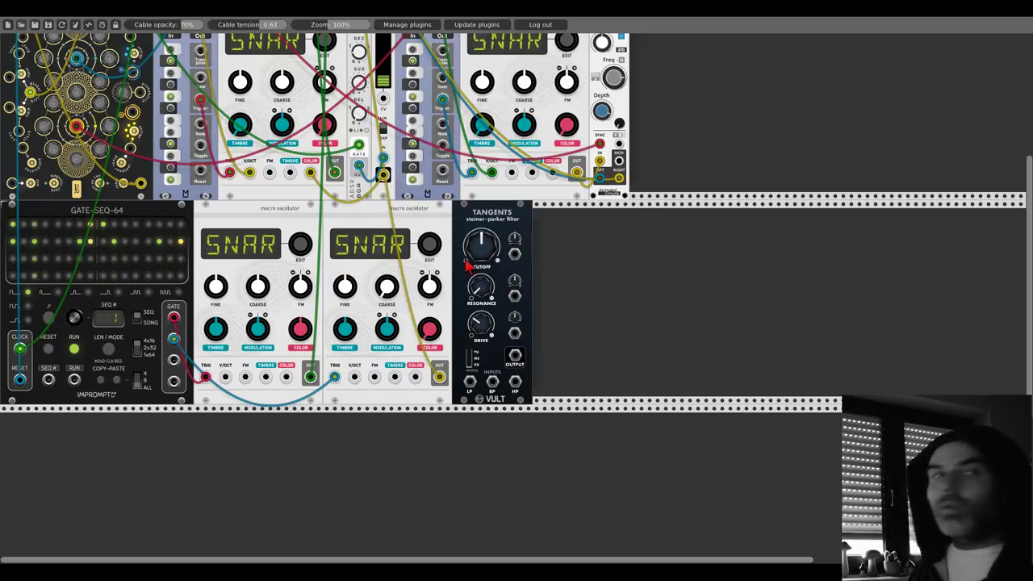
# Step: Route the fourth oscillator through Tangents' LP input and on to mixer channel 4, and lower the filter's cutoff
pyautogui.moveTo(439, 376); pyautogui.dragTo(516, 357)
pyautogui.moveTo(469, 381); pyautogui.dragTo(439, 377)
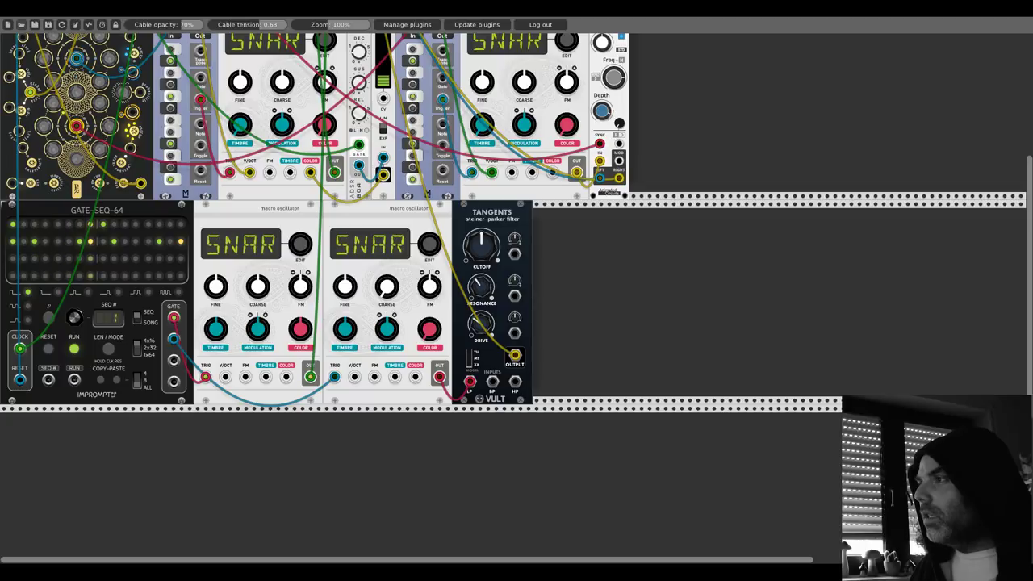
pyautogui.moveTo(483, 251); pyautogui.dragTo(483, 237)
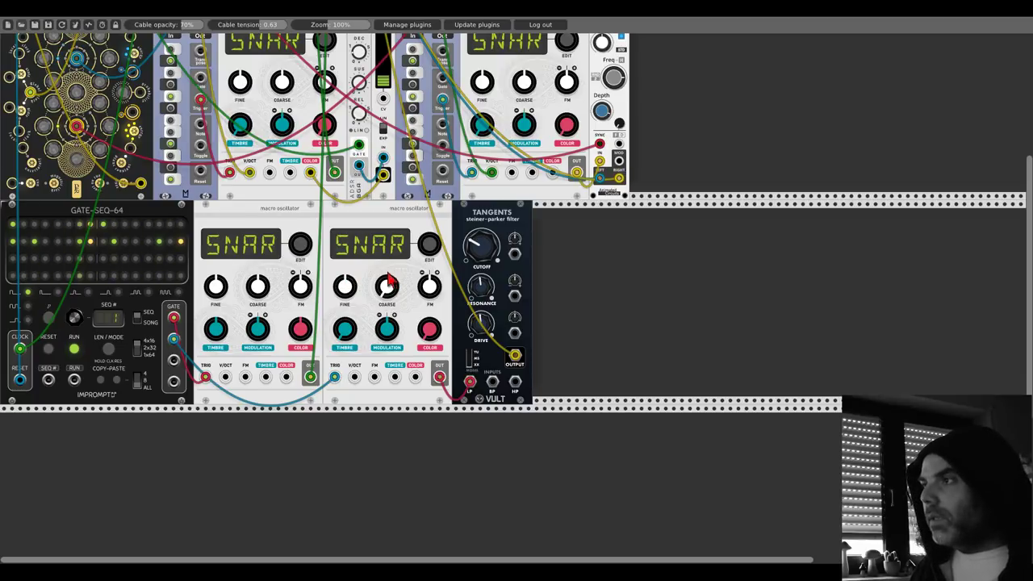
pyautogui.rightClick(587, 283)
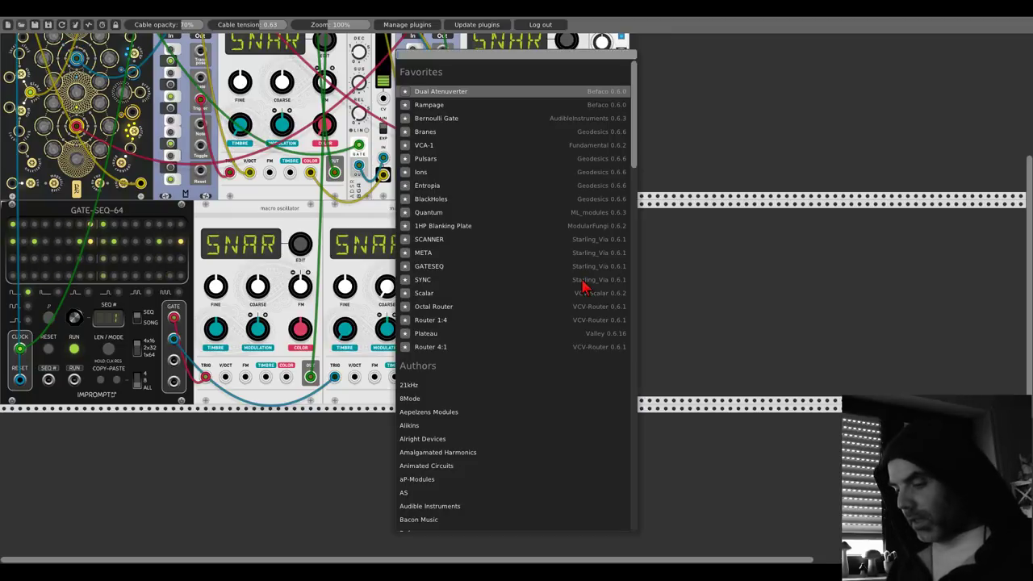
pyautogui.write('4')
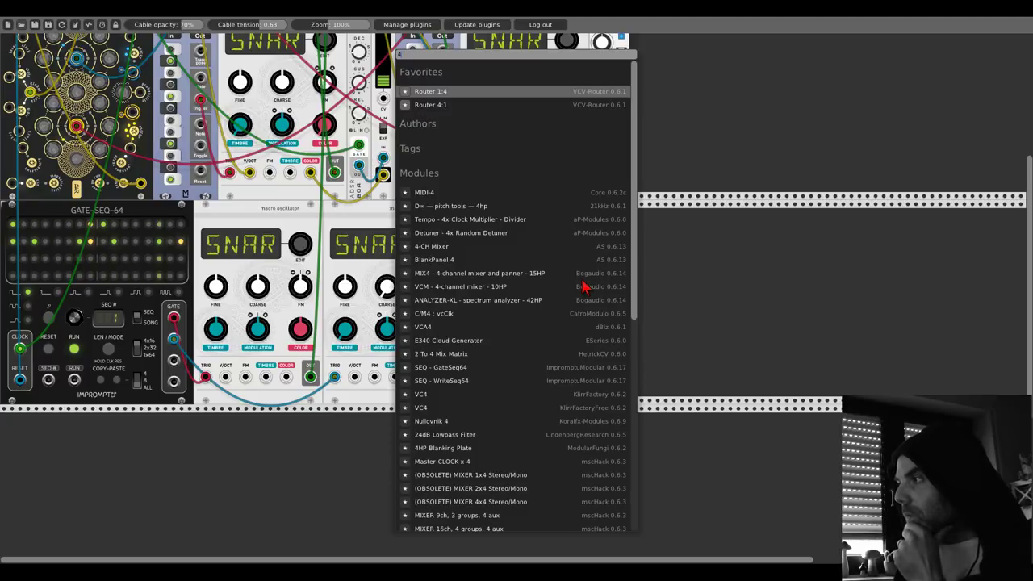
pyautogui.press('BackSpace')
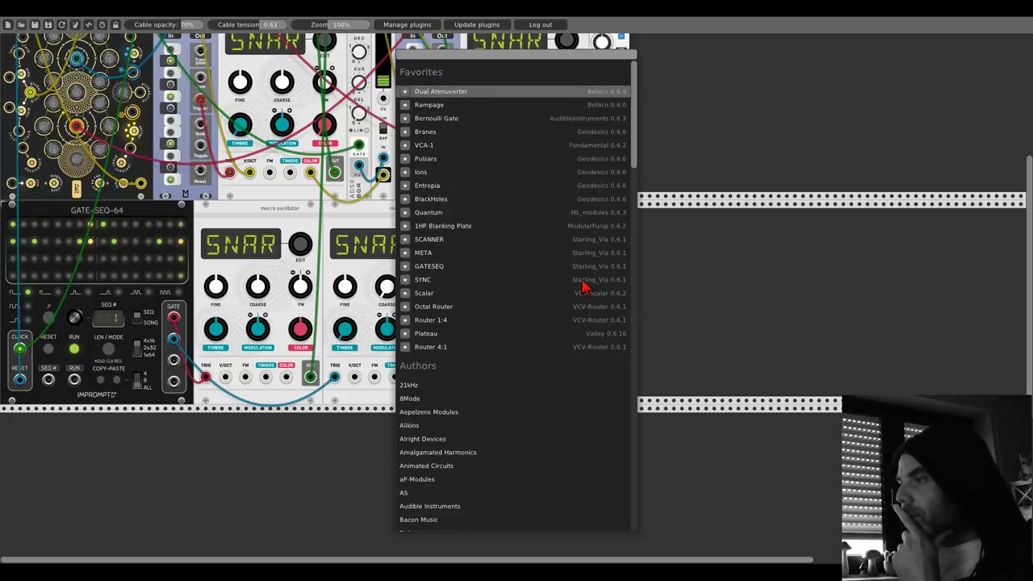
pyautogui.scroll(-5, 573, 288)
pyautogui.scroll(-4, 524, 311)
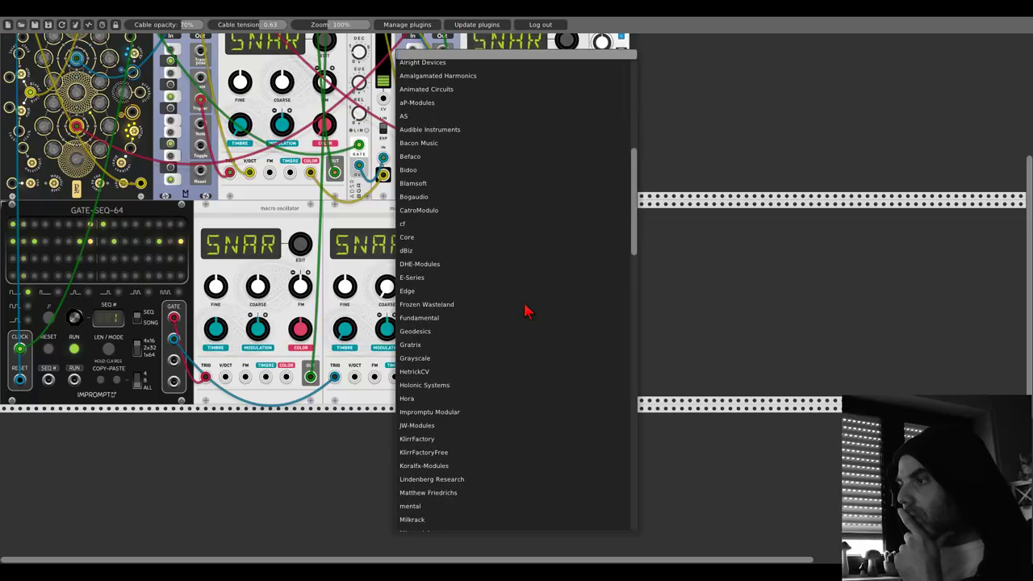
pyautogui.scroll(1, 525, 311)
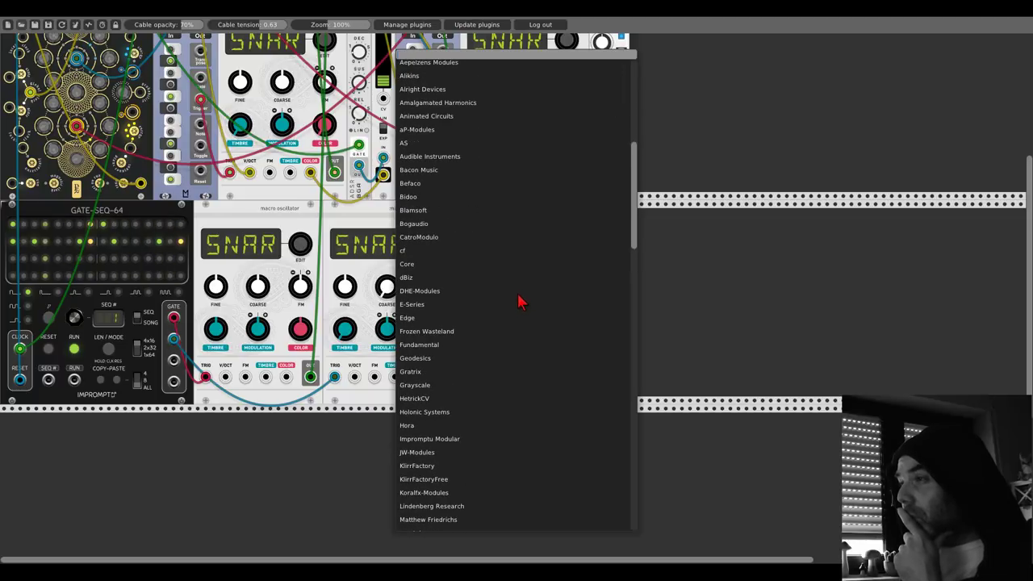
pyautogui.click(438, 279)
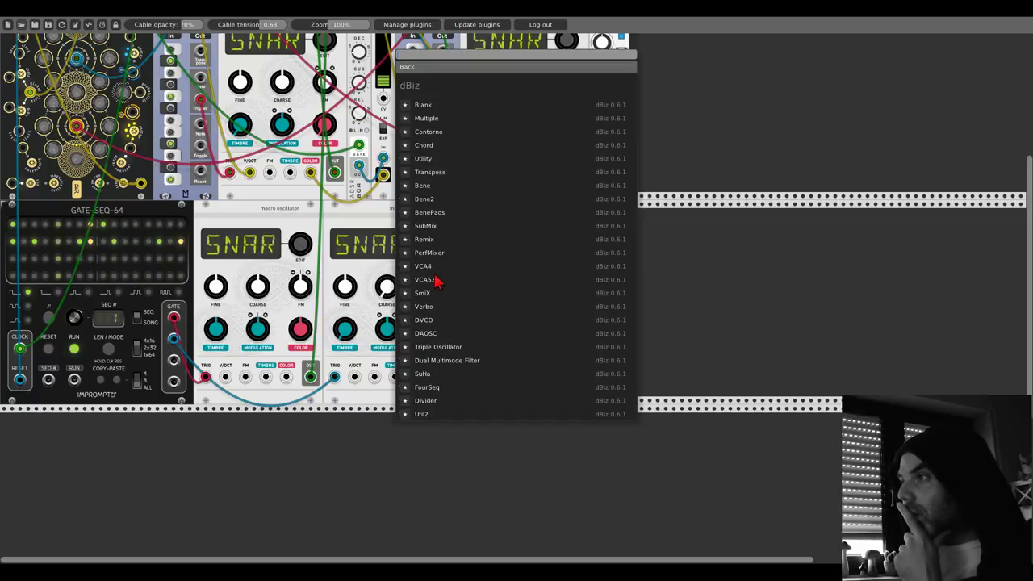
pyautogui.click(428, 401)
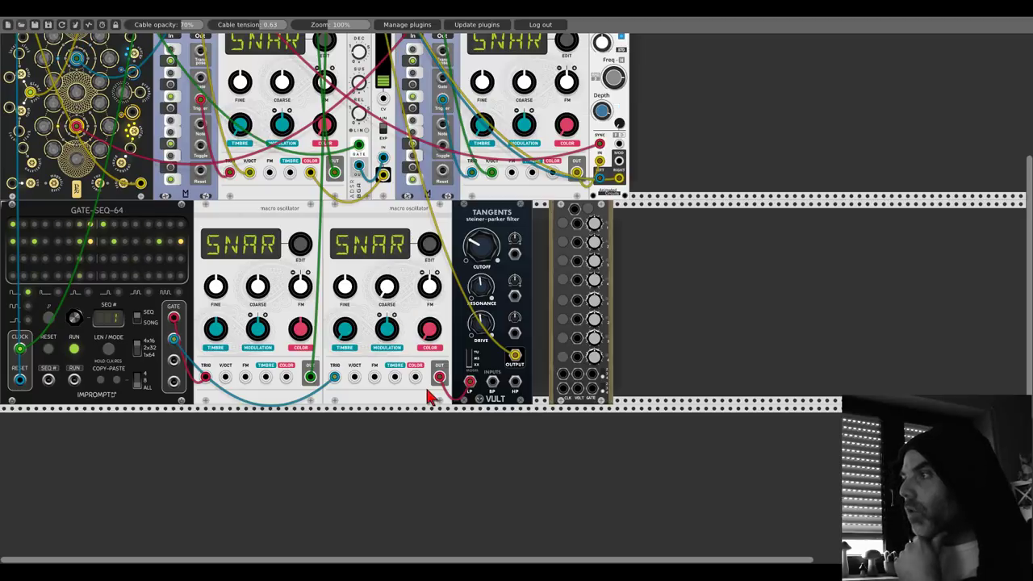
pyautogui.rightClick(598, 209)
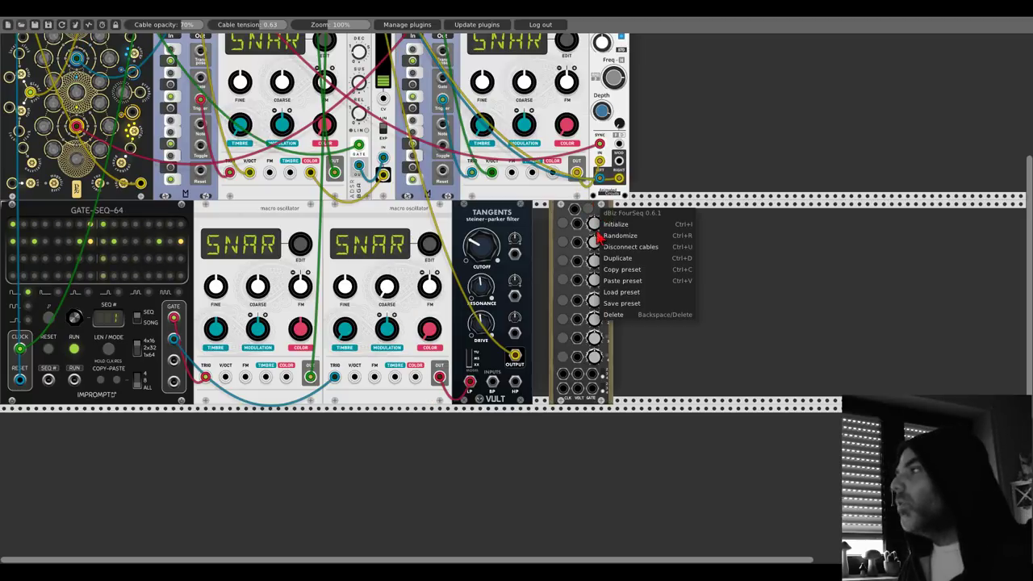
pyautogui.click(616, 315)
# Step: Add a Bogaudio ADDR-SEQ voltage-addressable sequencer and place it directly beside the Tangents filter
pyautogui.doubleClick(599, 304)
pyautogui.write('addr')
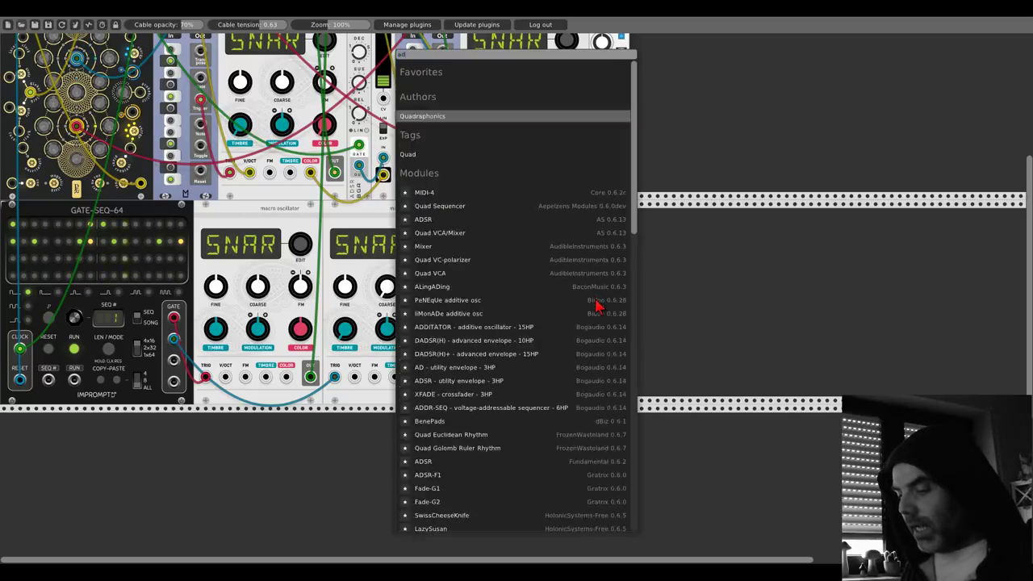
pyautogui.click(474, 166)
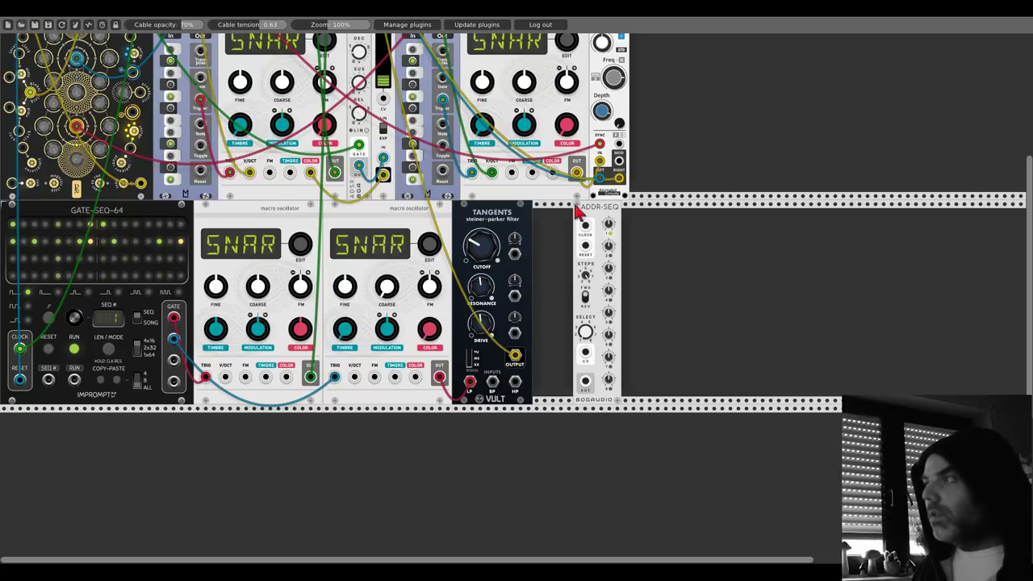
pyautogui.moveTo(605, 211); pyautogui.dragTo(553, 219)
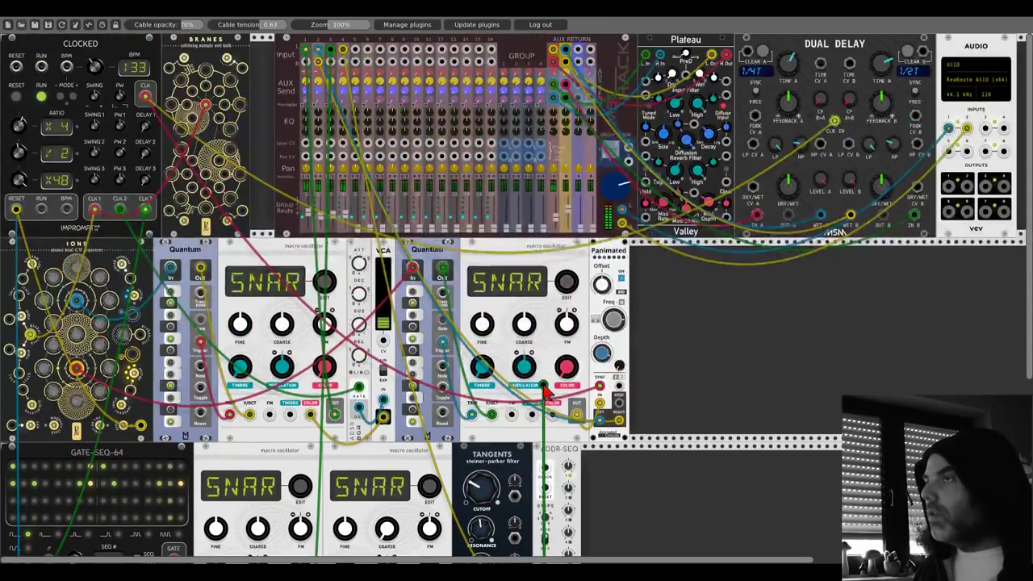
# Step: Patch Clocked's CLK 2 output into ADDR-SEQ's CLOCK and Clocked's RESET output into ADDR-SEQ's RESET
pyautogui.scroll(5, 314, 197)
pyautogui.moveTo(315, 197)
pyautogui.mouseDown()
pyautogui.moveTo(123, 210)
pyautogui.moveTo(323, 420)
pyautogui.moveTo(618, 489)
pyautogui.moveTo(546, 470)
pyautogui.mouseUp()
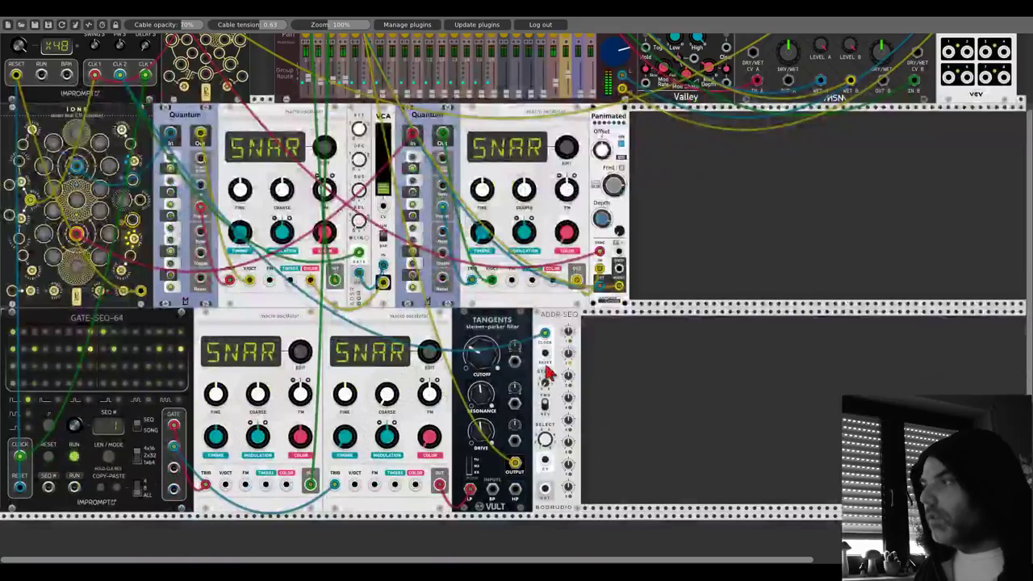
pyautogui.moveTo(544, 486); pyautogui.dragTo(547, 365)
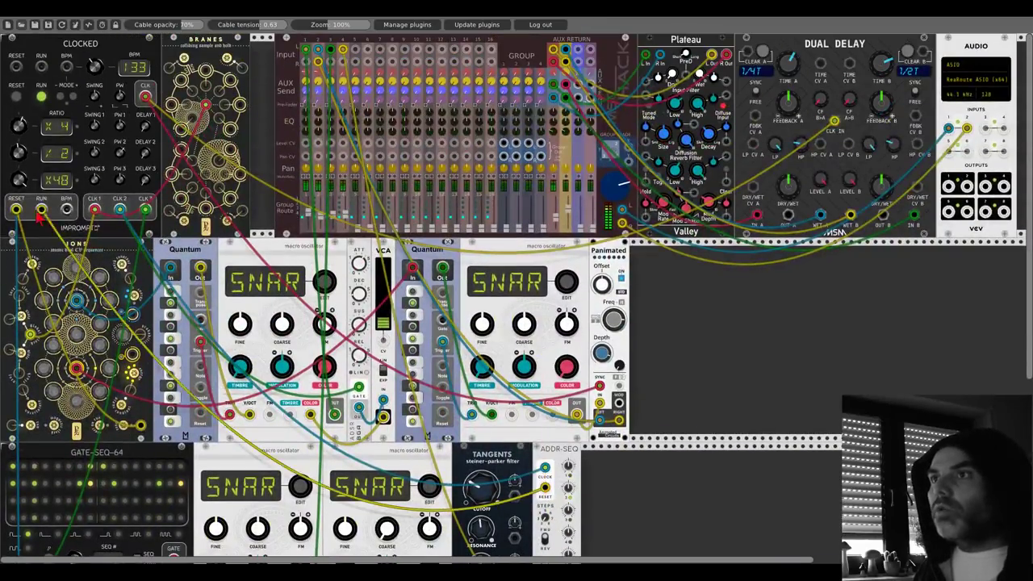
# Step: Patch ADDR-SEQ's output into the fourth oscillator's V/OCT and adjust the sequencer's second step value
pyautogui.scroll(-4, 703, 404)
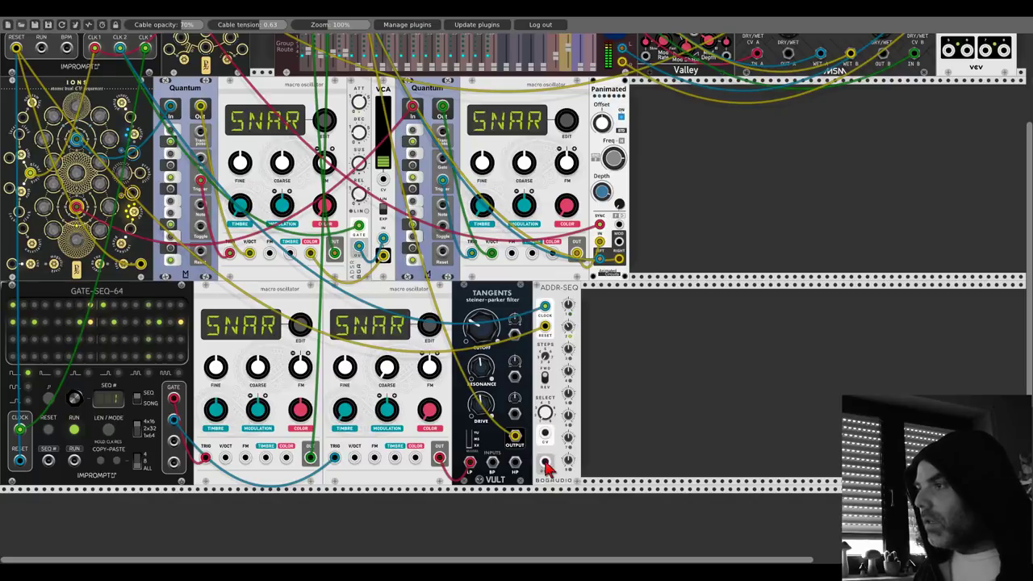
pyautogui.moveTo(545, 462); pyautogui.dragTo(355, 458)
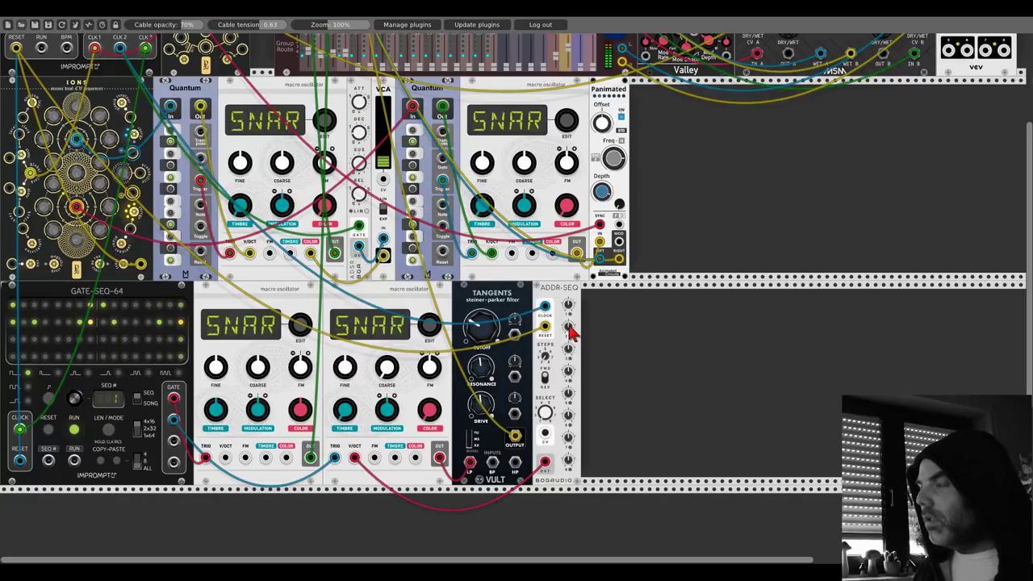
pyautogui.moveTo(568, 326); pyautogui.dragTo(568, 326)
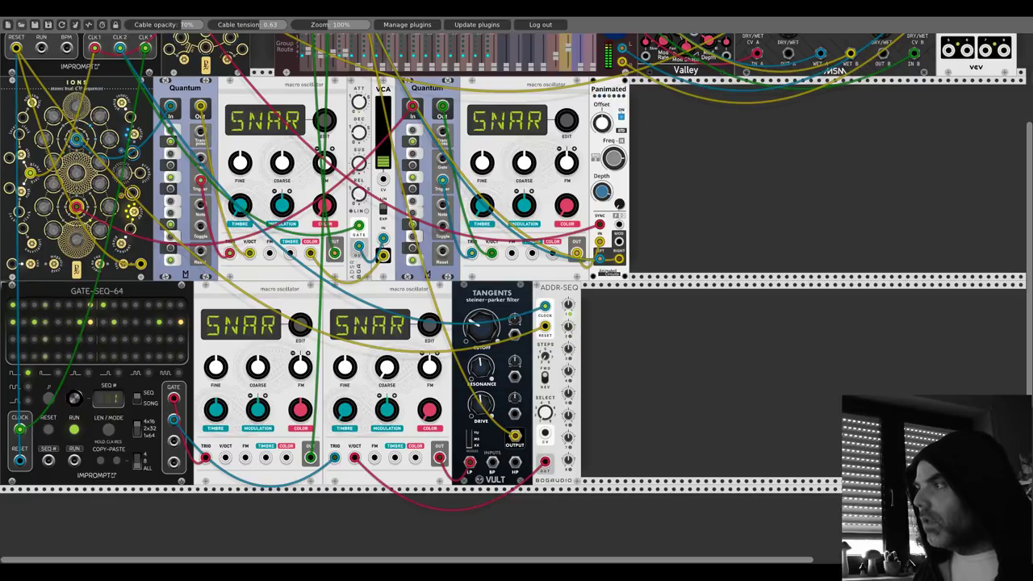
pyautogui.moveTo(568, 326); pyautogui.dragTo(568, 326)
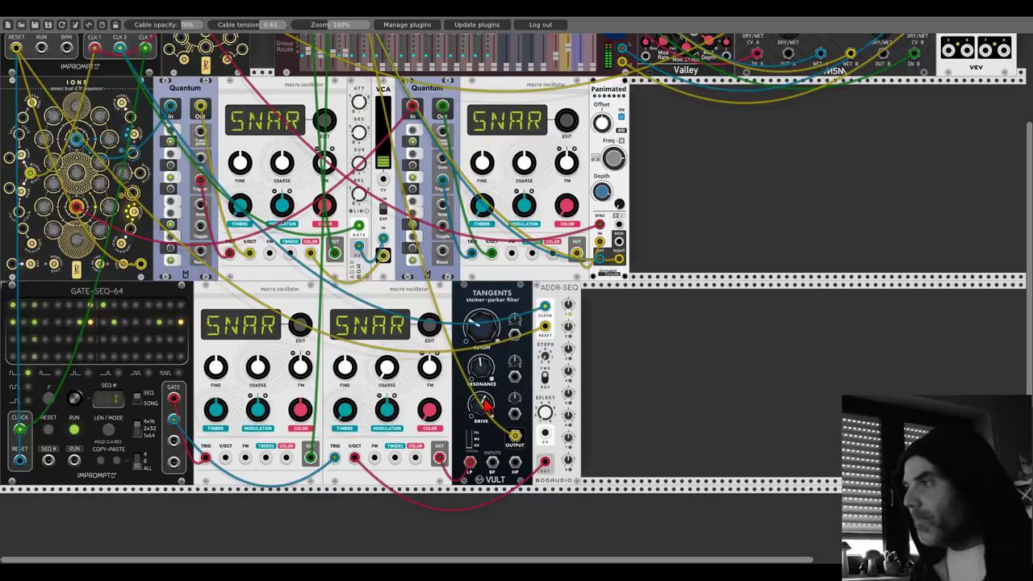
# Step: Duplicate a macro oscillator as a fifth voice and place it after ADDR-SEQ, leaving room between them
pyautogui.scroll(4, 351, 137)
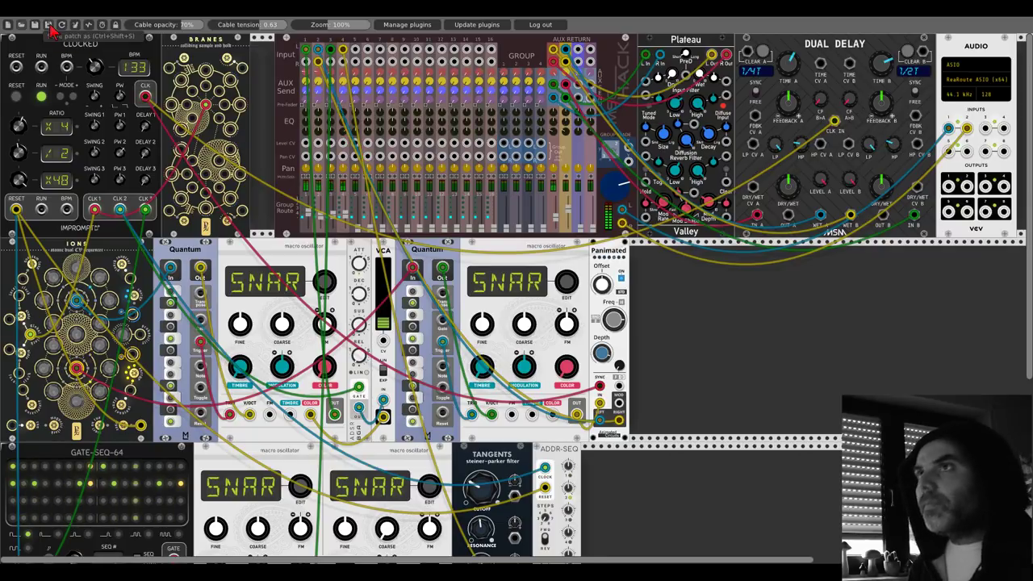
pyautogui.scroll(-4, 250, 309)
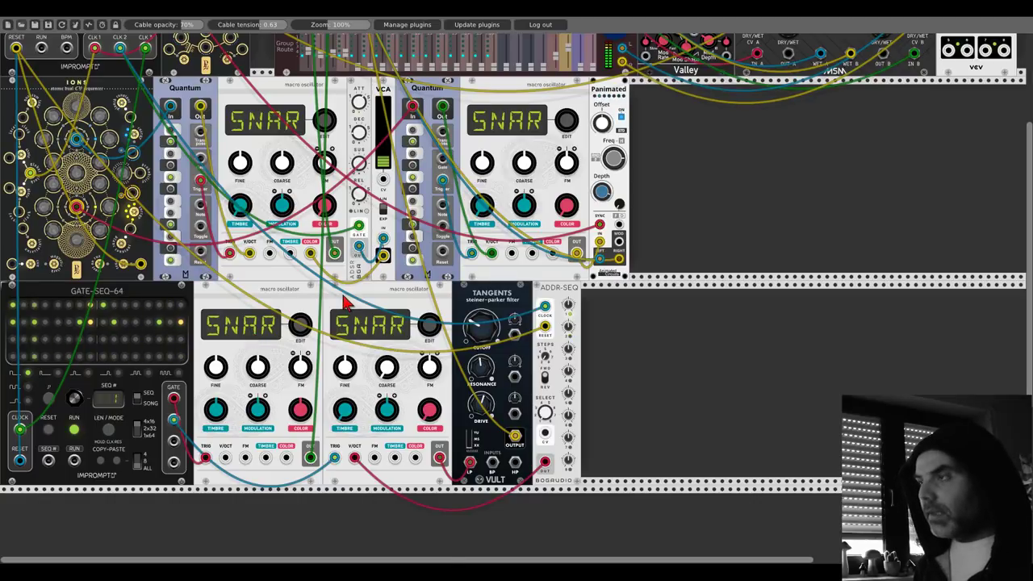
pyautogui.hotkey('ctrl', 'd')
pyautogui.moveTo(389, 494); pyautogui.dragTo(609, 359)
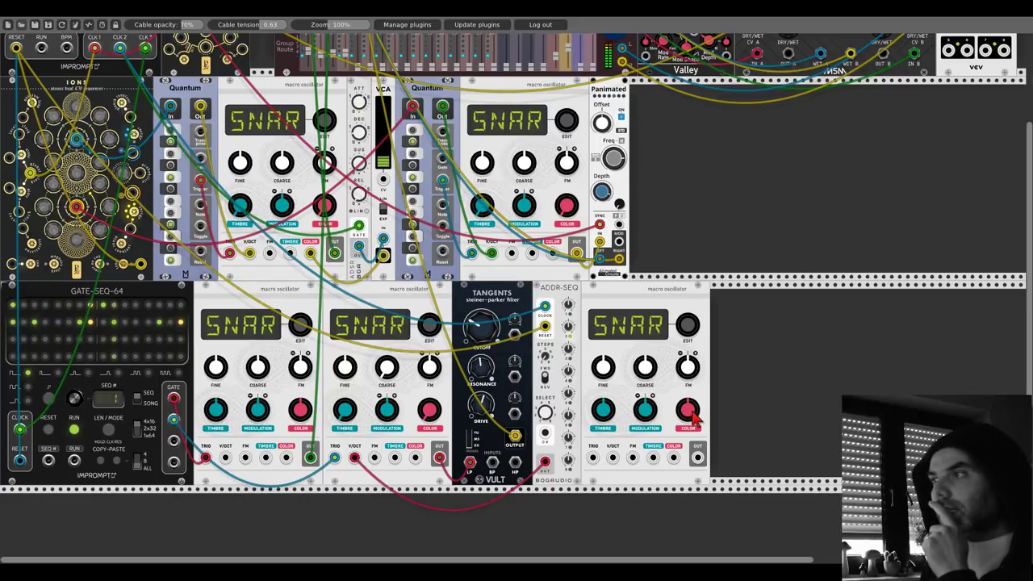
pyautogui.moveTo(609, 303); pyautogui.dragTo(753, 295)
# Step: Duplicate ADDR-SEQ and Quantum, and line both copies up directly before the fifth oscillator
pyautogui.hotkey('ctrl', 'd')
pyautogui.hotkey('ctrl', 'd')
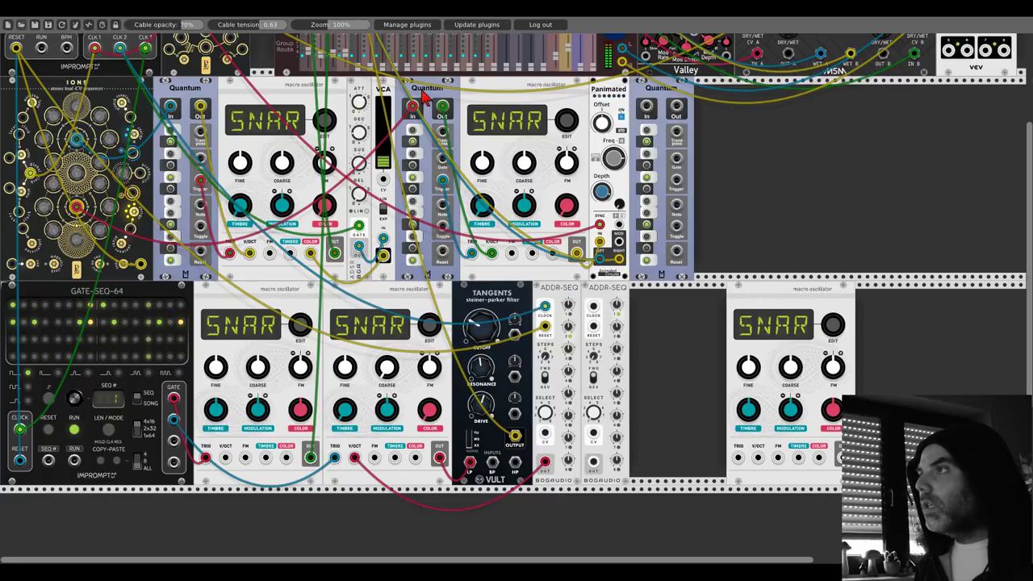
pyautogui.moveTo(661, 109); pyautogui.dragTo(662, 266)
pyautogui.moveTo(757, 287); pyautogui.dragTo(715, 301)
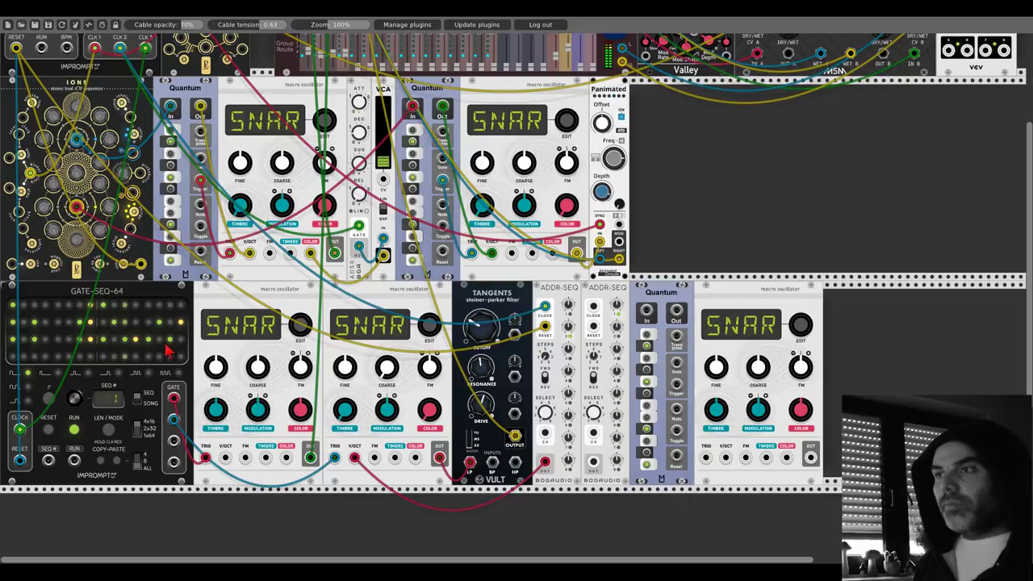
# Step: Patch GATE-SEQ-64's third GATE output into the second ADDR-SEQ's CLOCK and Clocked's RESET output into its RESET
pyautogui.moveTo(173, 440); pyautogui.dragTo(593, 307)
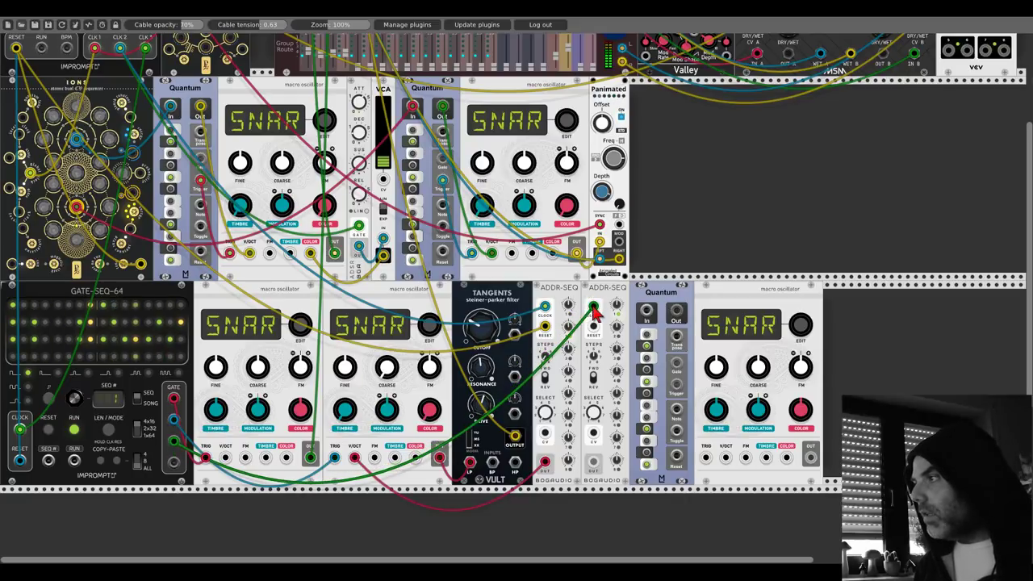
pyautogui.scroll(5, 595, 334)
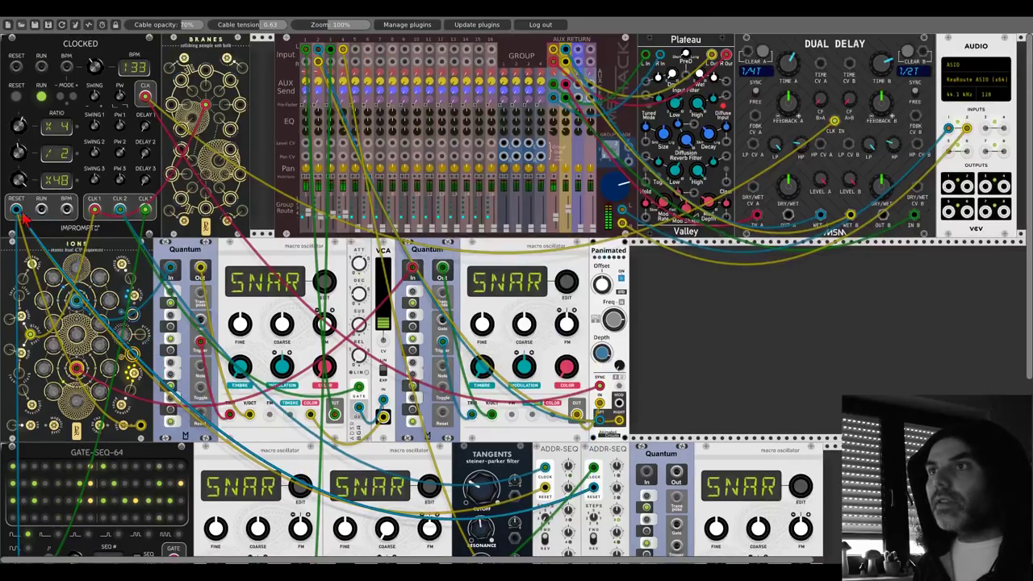
# Step: Patch the second ADDR-SEQ through the new Quantum into the fifth oscillator's V/OCT and TRIG, and its output into mixer channel 5
pyautogui.scroll(-7, 606, 339)
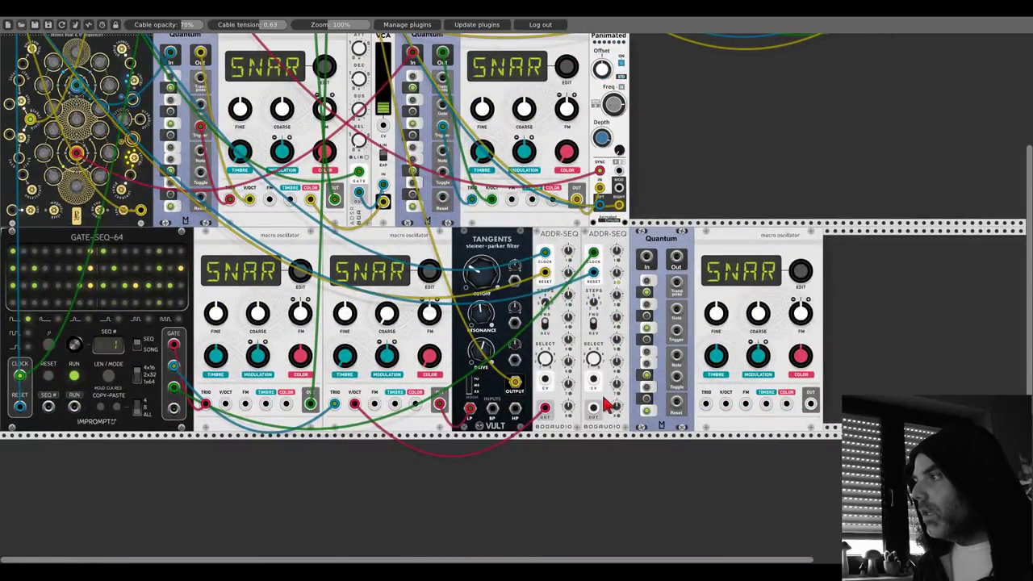
pyautogui.moveTo(593, 408); pyautogui.dragTo(678, 333)
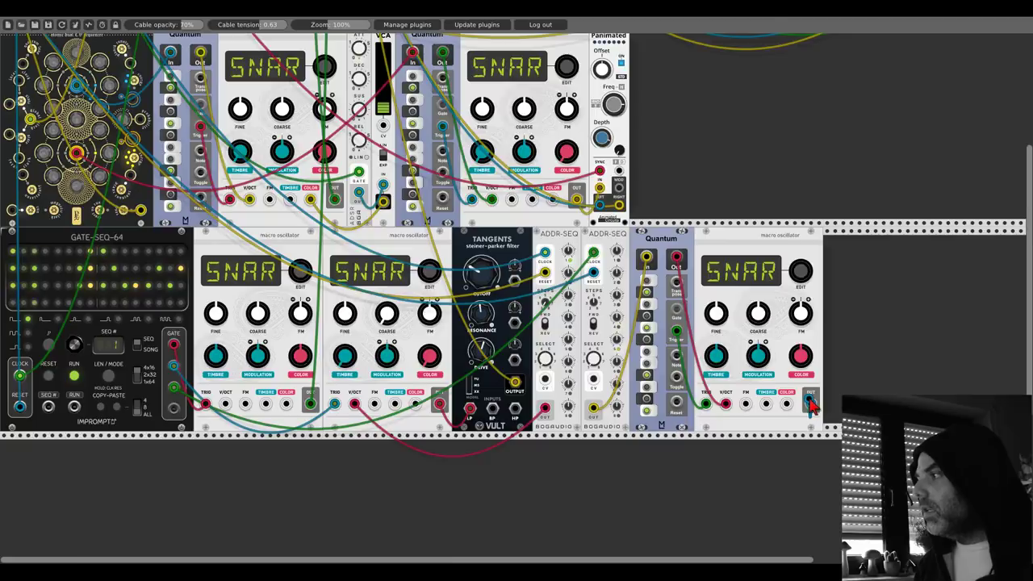
pyautogui.scroll(5, 357, 56)
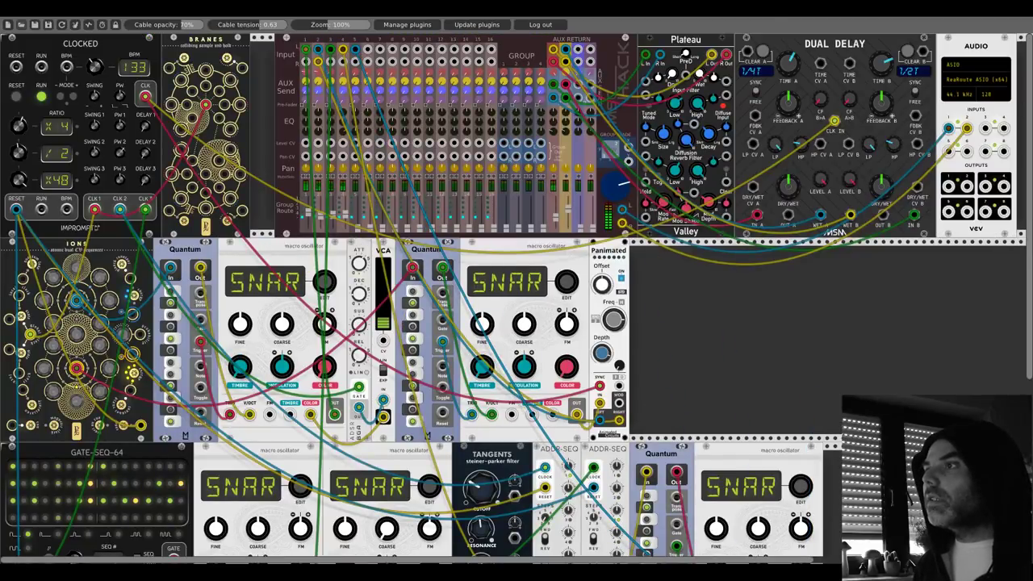
# Step: Raise the fifth oscillator's coarse tuning
pyautogui.scroll(-4, 499, 305)
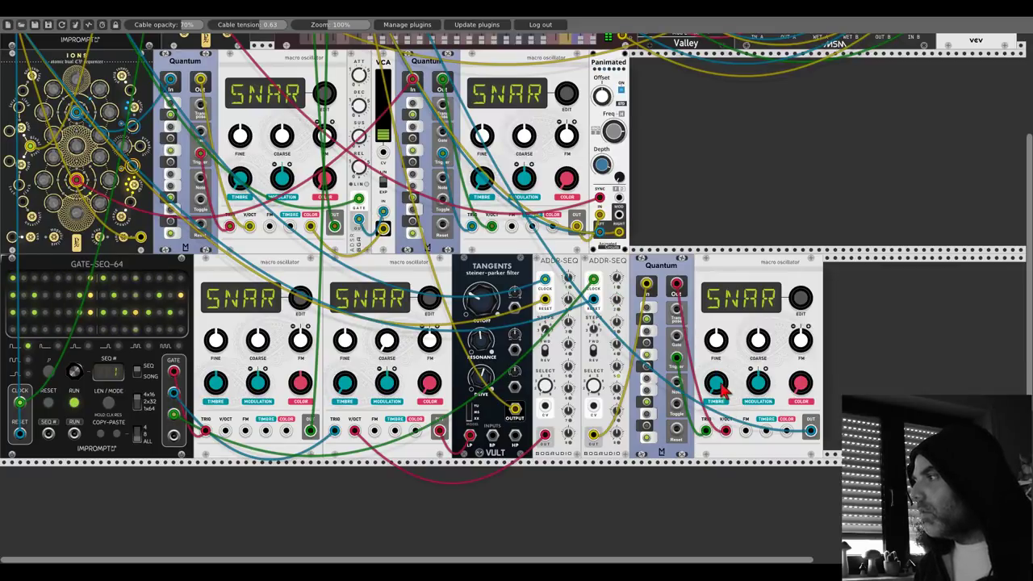
pyautogui.moveTo(758, 340); pyautogui.dragTo(758, 318)
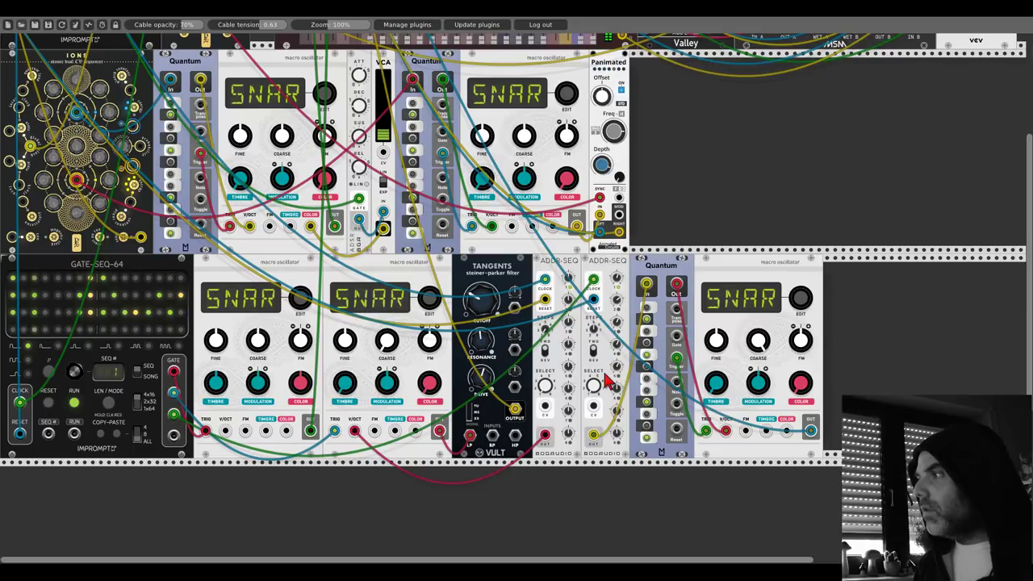
# Step: Set Dual Delay's time A to 1/8 and its time B to 1/16
pyautogui.scroll(5, 596, 375)
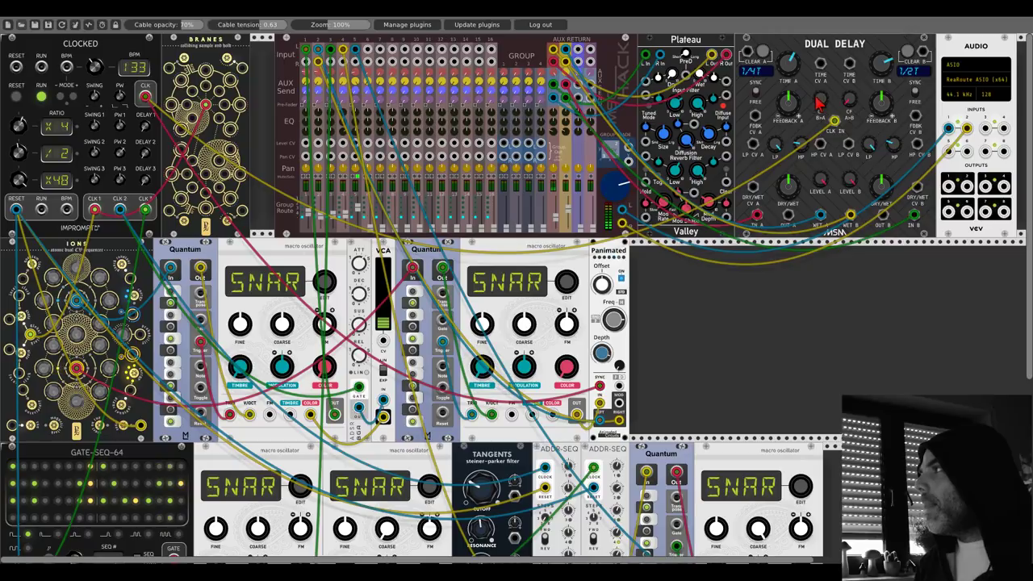
pyautogui.moveTo(790, 74); pyautogui.dragTo(790, 68)
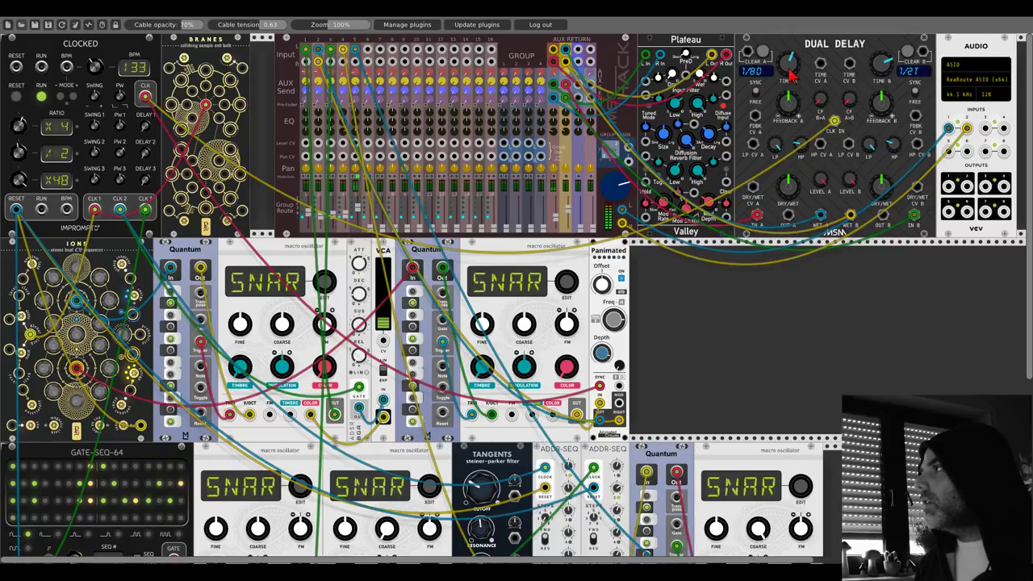
pyautogui.moveTo(885, 61); pyautogui.dragTo(885, 50)
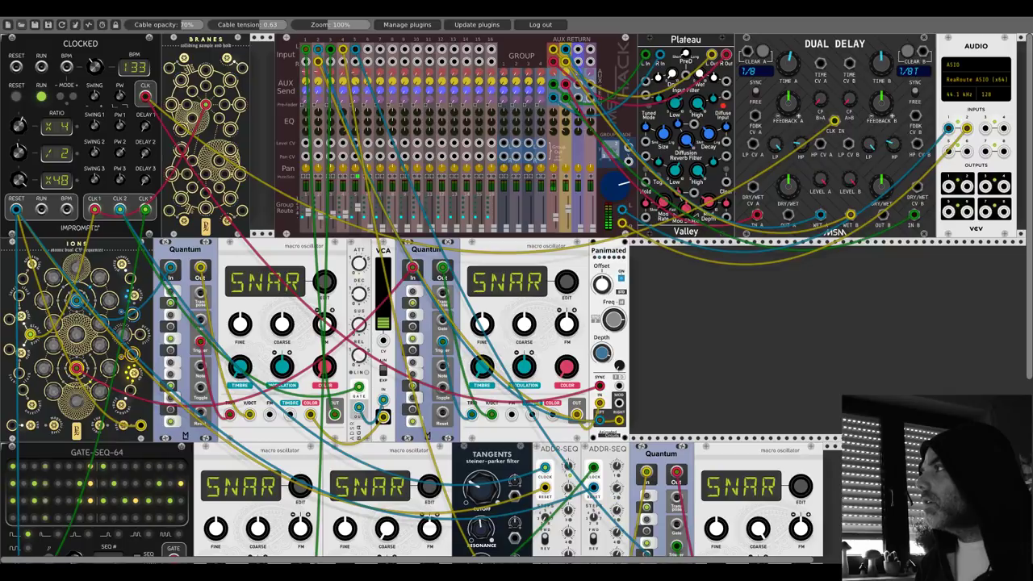
pyautogui.moveTo(885, 75); pyautogui.dragTo(885, 68)
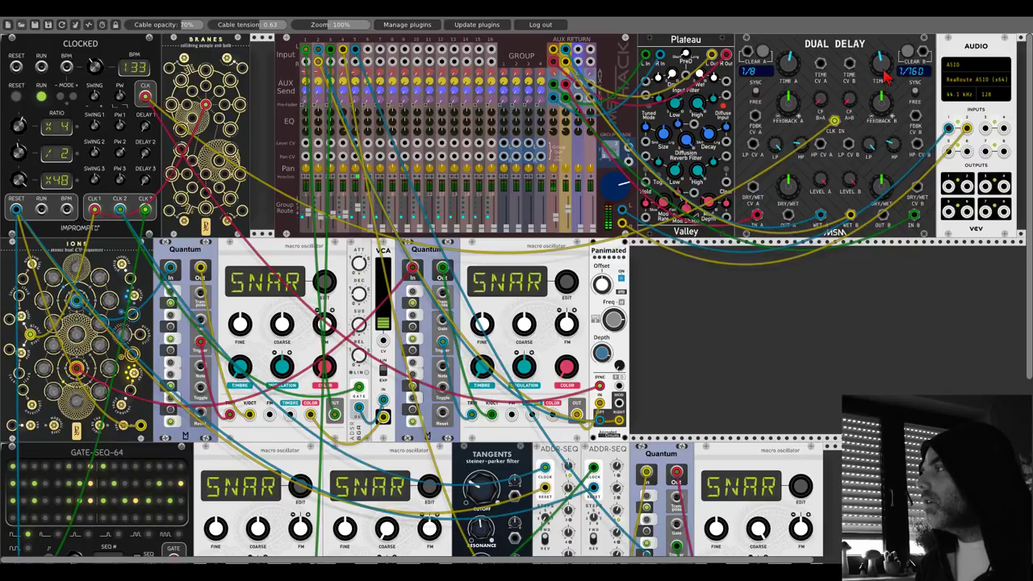
# Step: Raise both FEEDBACK A and FEEDBACK B on Dual Delay
pyautogui.moveTo(788, 102); pyautogui.dragTo(788, 107)
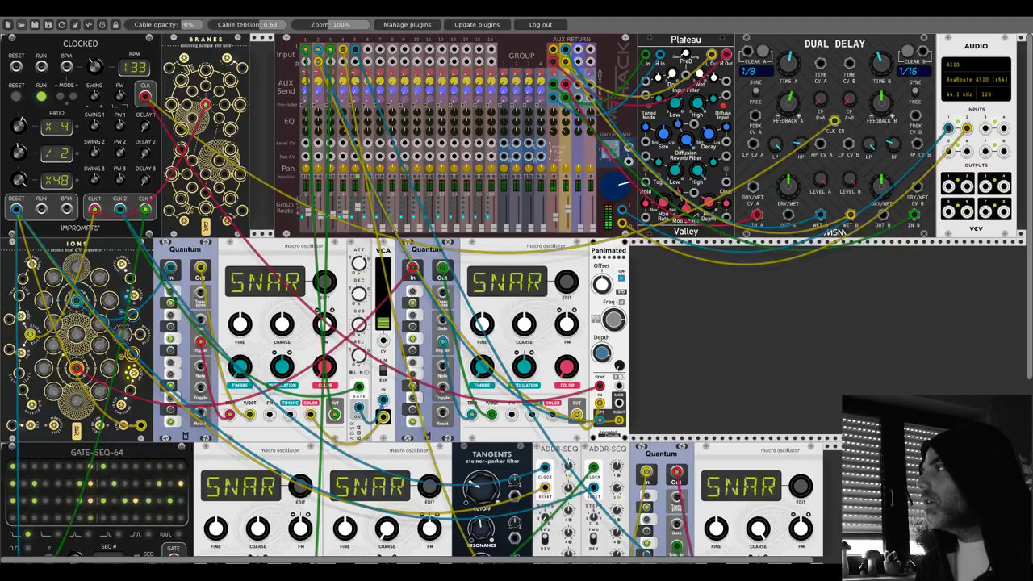
pyautogui.moveTo(878, 105); pyautogui.dragTo(878, 102)
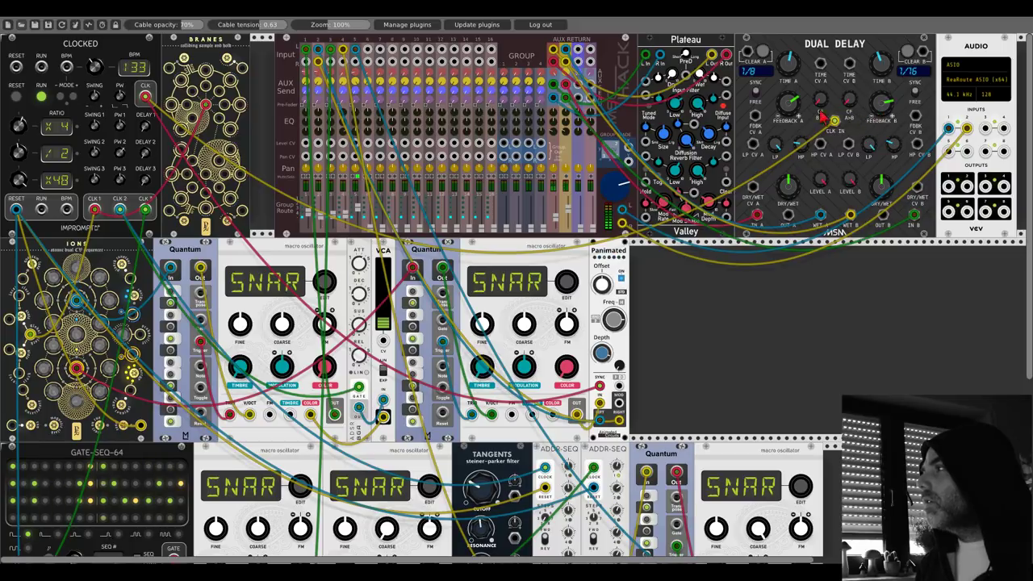
pyautogui.moveTo(787, 110); pyautogui.dragTo(788, 106)
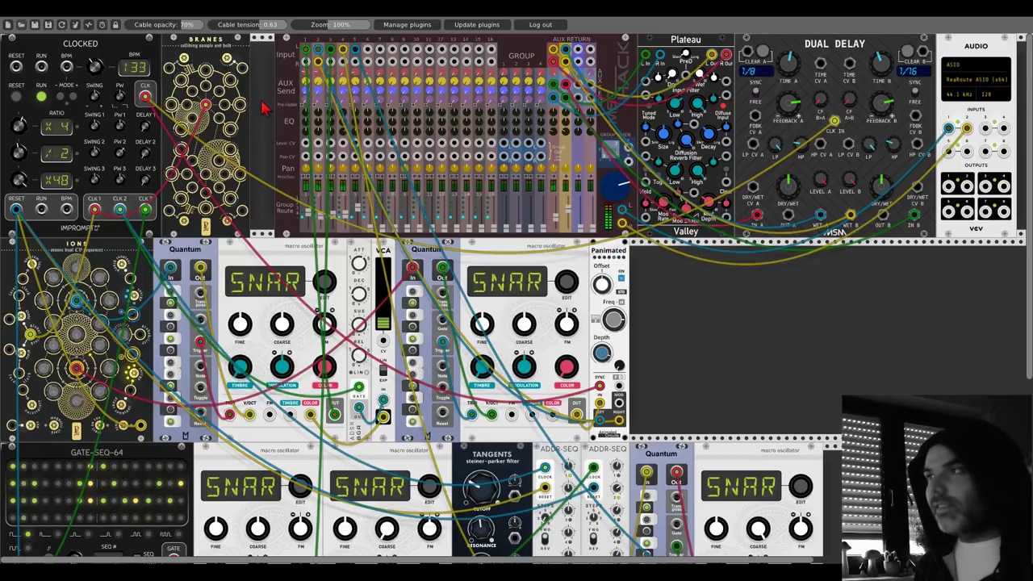
# Step: Duplicate the second macro oscillator, place the copy directly after Panimated, and add Alright Devices' Chronoblob2 beside it
pyautogui.scroll(-5, 261, 115)
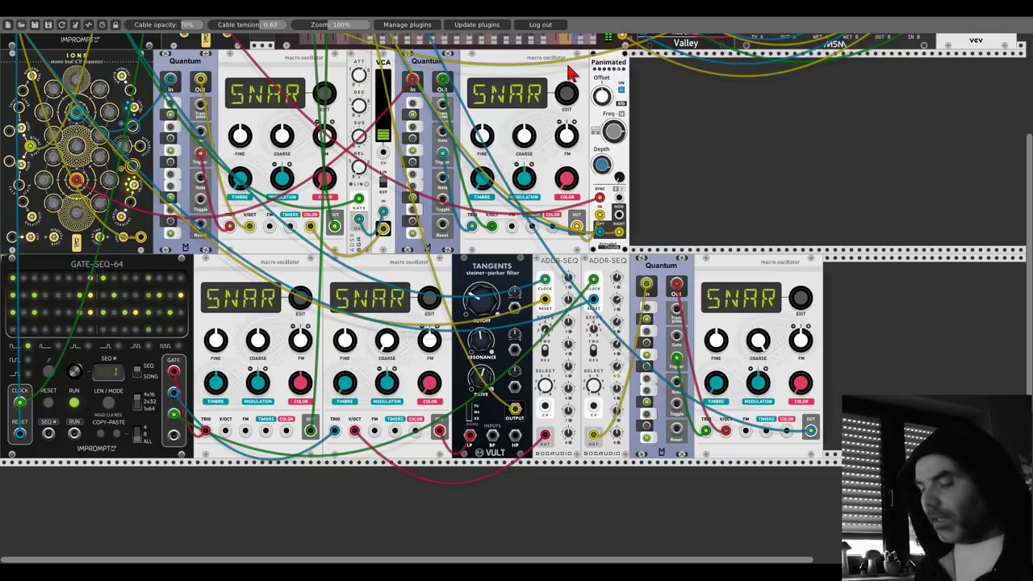
pyautogui.hotkey('ctrl', 'd')
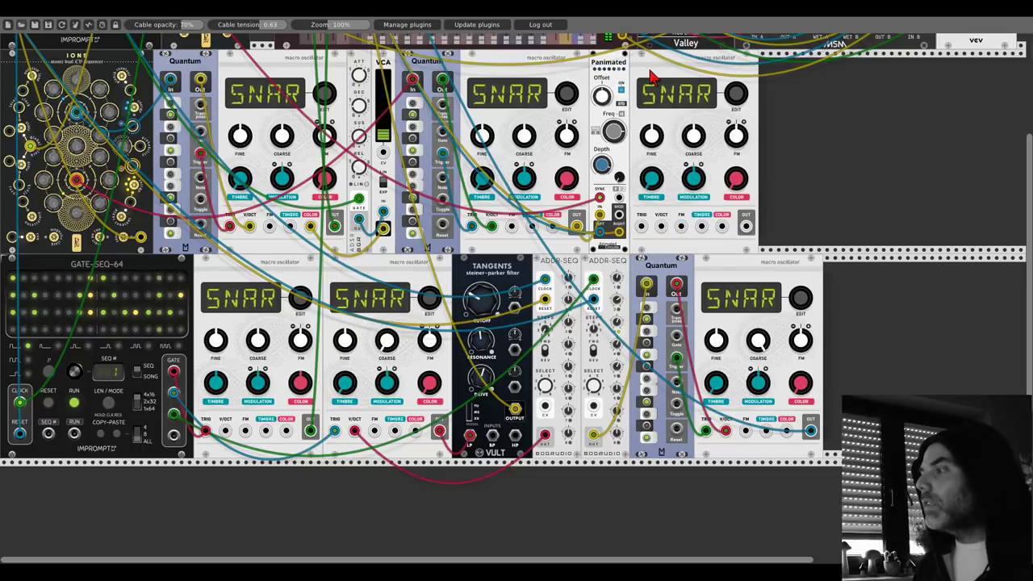
pyautogui.scroll(2, 780, 196)
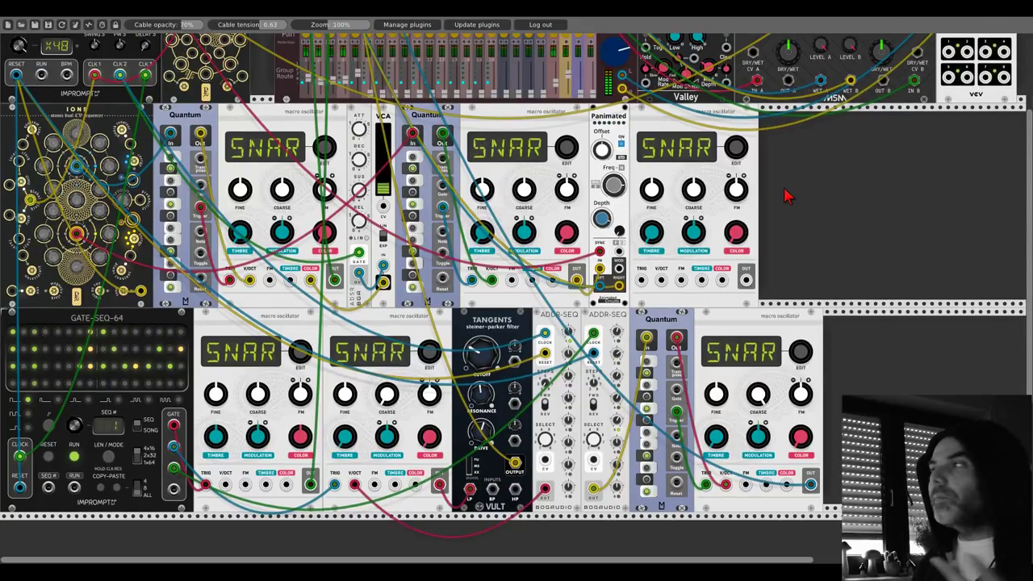
pyautogui.rightClick(787, 196)
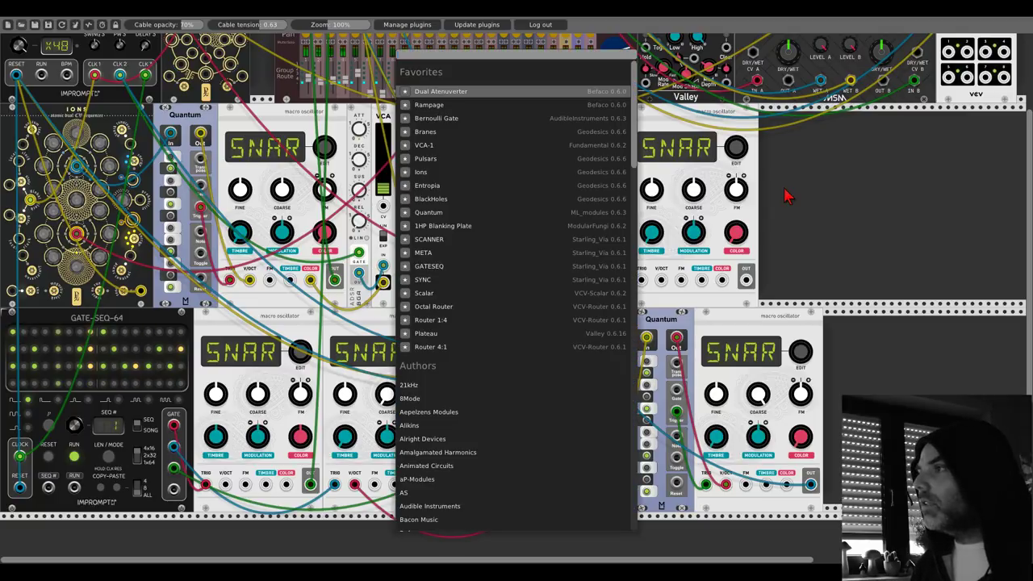
pyautogui.click(444, 440)
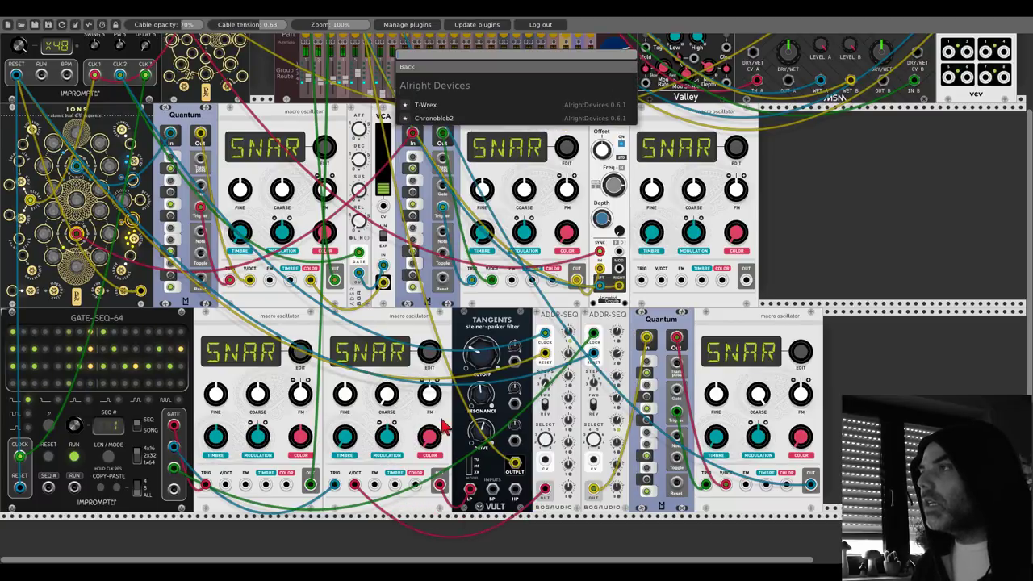
pyautogui.click(431, 117)
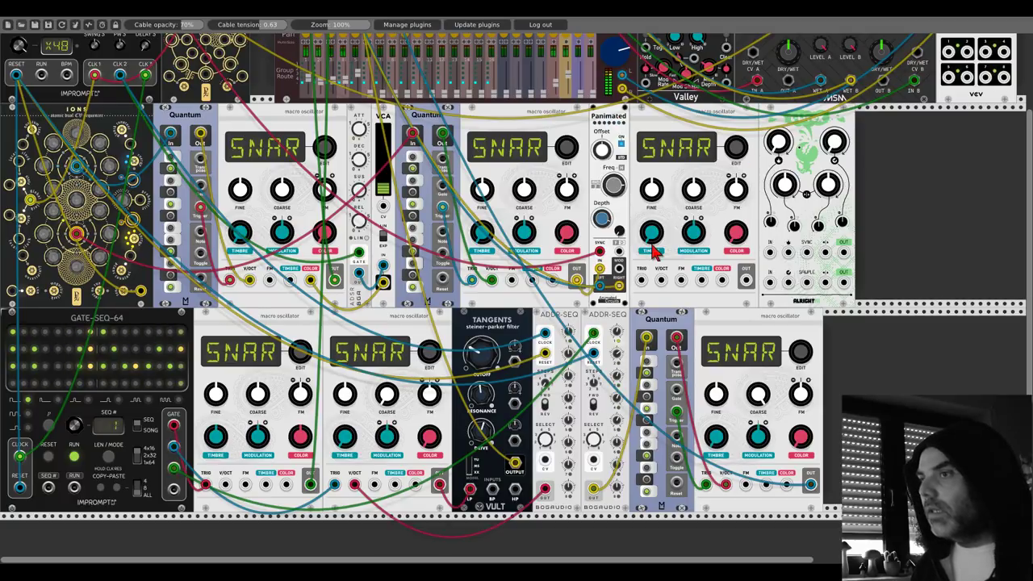
# Step: Patch GATE-SEQ-64's fourth GATE output into the new oscillator's TRIG, and the oscillator's output through Chronoblob2 into mixer channel 6
pyautogui.moveTo(641, 281); pyautogui.dragTo(173, 488)
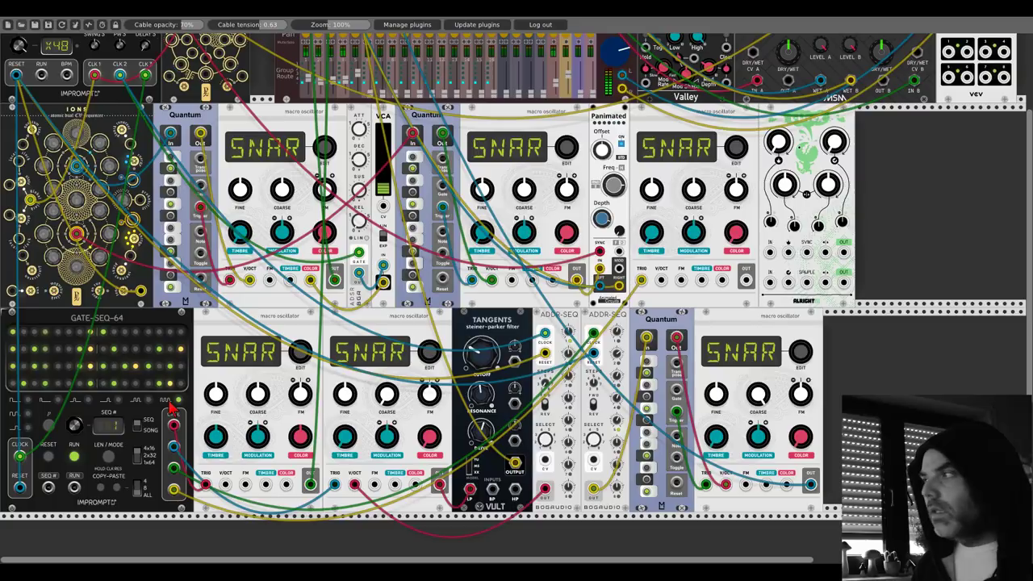
pyautogui.moveTo(746, 280); pyautogui.dragTo(769, 253)
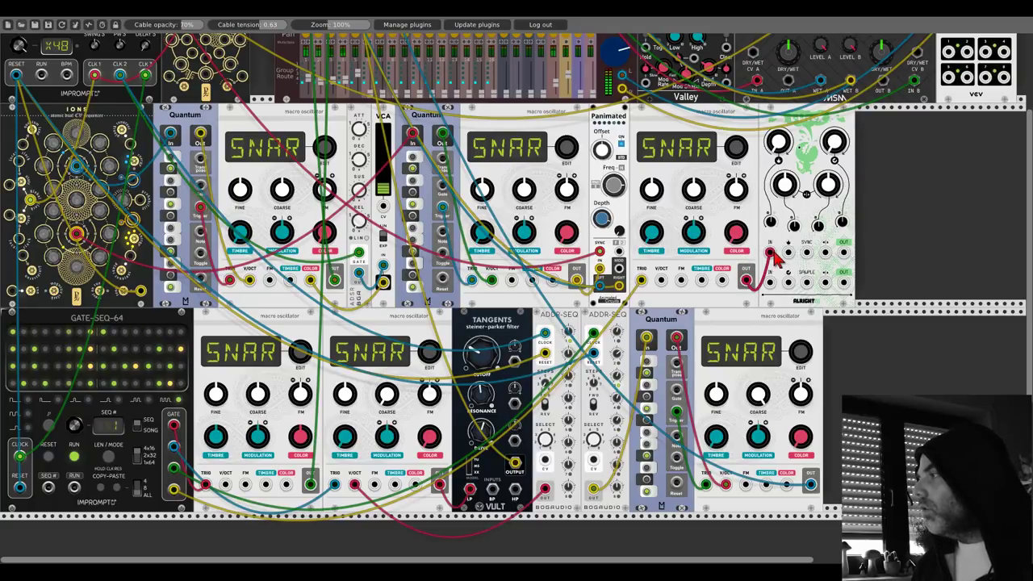
pyautogui.scroll(3, 795, 260)
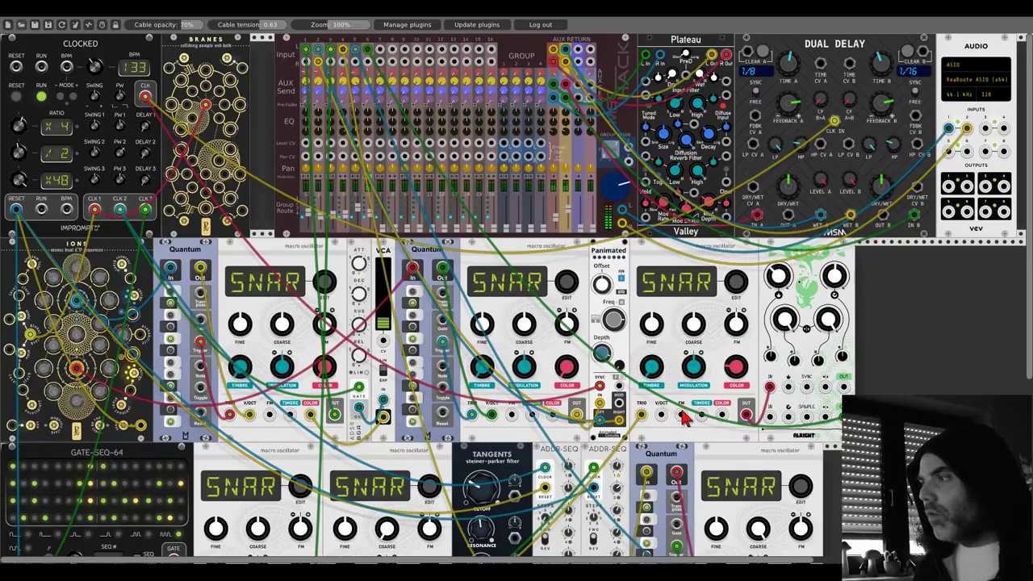
# Step: Try modulating the FM input of the oscillator before Chronoblob2 with the first oscillator's output, adjusting its FM amount
pyautogui.moveTo(682, 415); pyautogui.dragTo(336, 413)
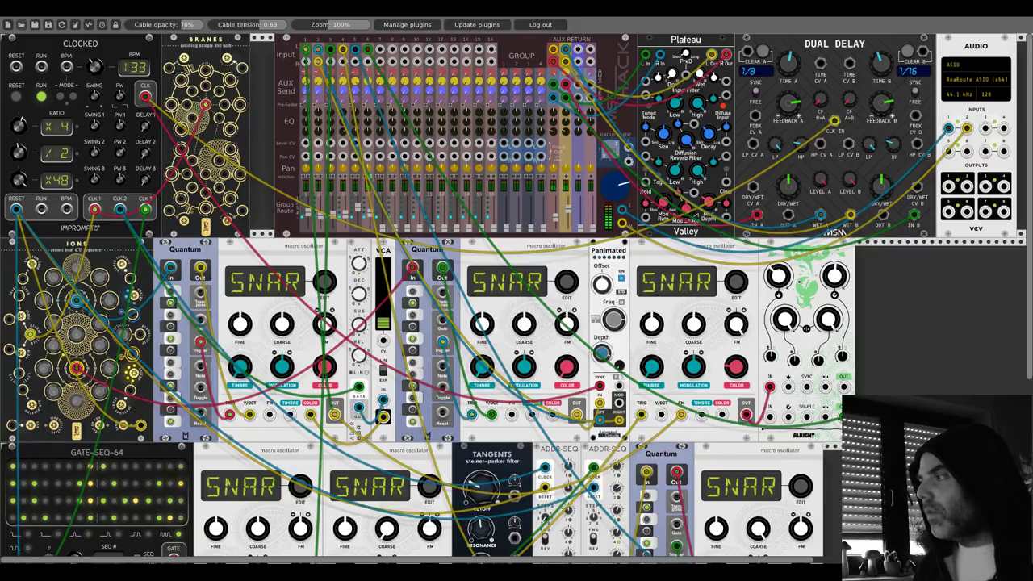
pyautogui.moveTo(736, 325); pyautogui.dragTo(738, 326)
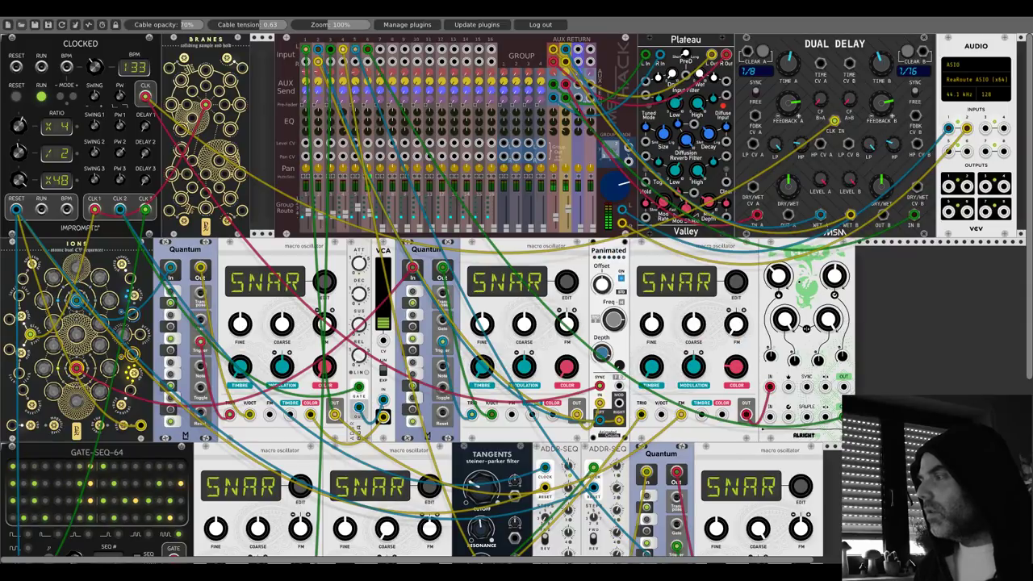
pyautogui.moveTo(736, 325); pyautogui.dragTo(736, 322)
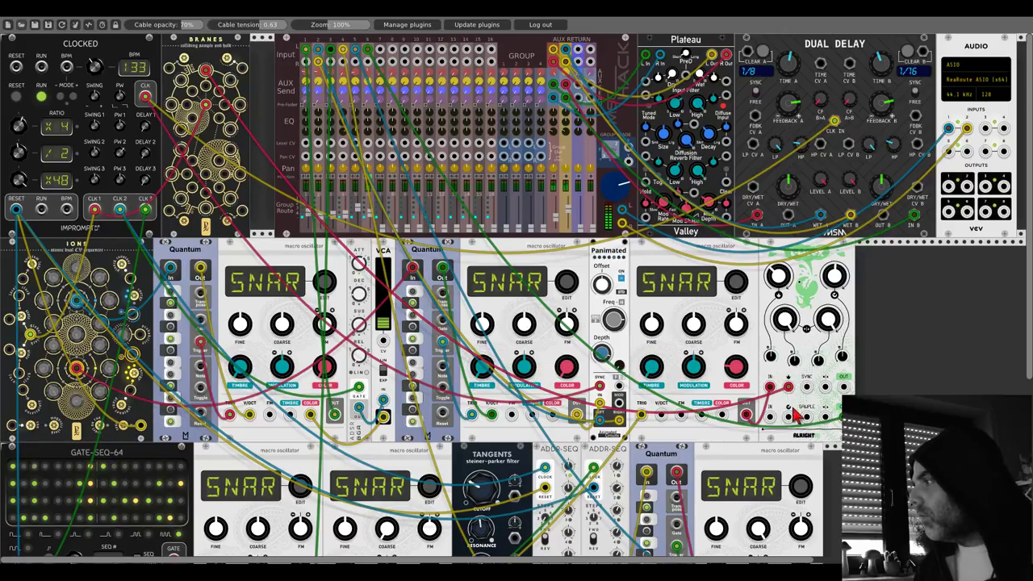
# Step: Patch Branes outputs into the CV inputs beside Chronoblob2's IN jacks and into mixer channel 6's Pan CV
pyautogui.moveTo(790, 387); pyautogui.dragTo(231, 81)
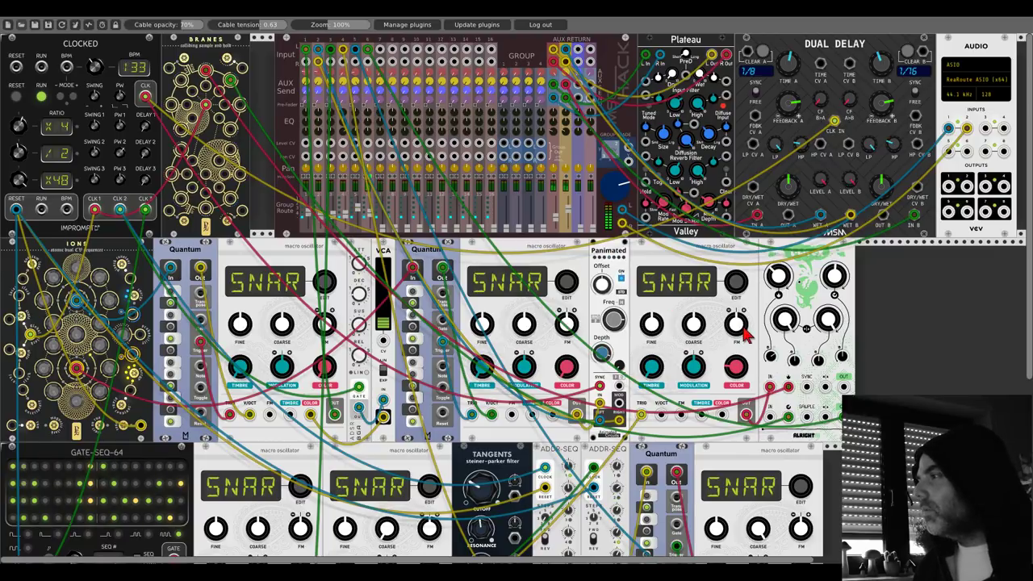
pyautogui.moveTo(741, 372); pyautogui.dragTo(741, 371)
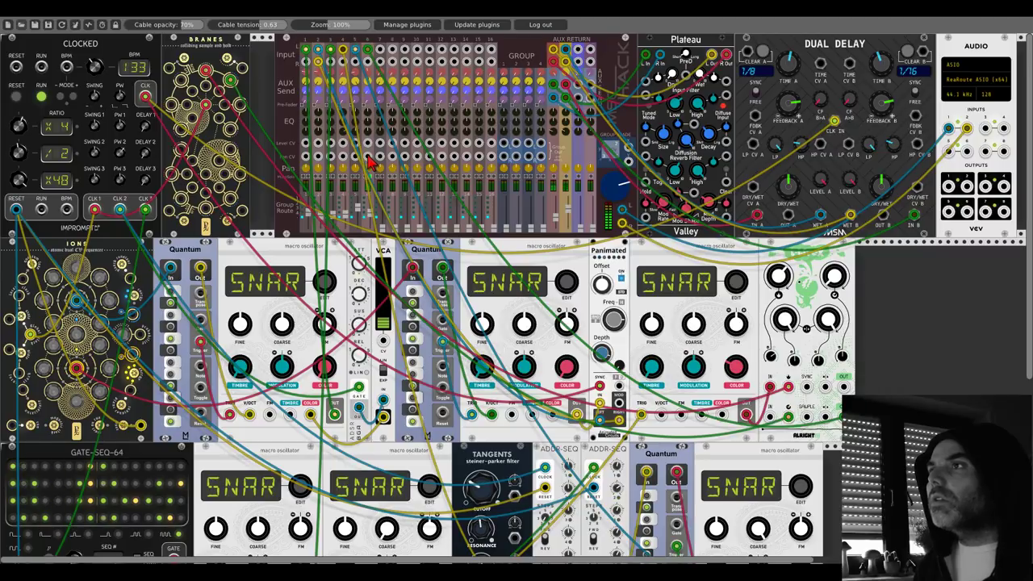
pyautogui.moveTo(368, 157); pyautogui.dragTo(181, 81)
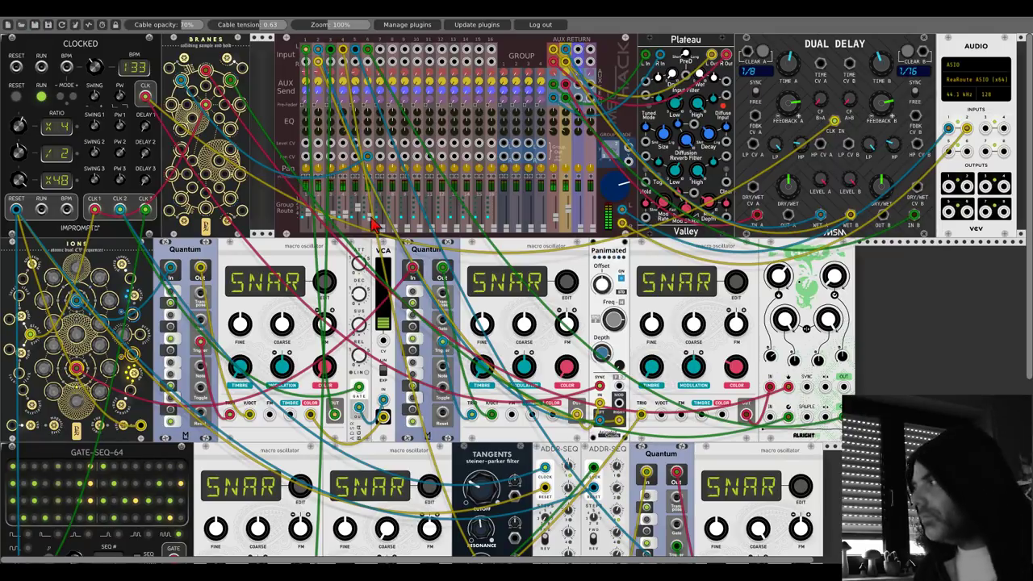
# Step: Add the Texture Synthesizer (Clouds) beside Chronoblob2 and patch its left and right outputs into mixer channel 7
pyautogui.rightClick(896, 349)
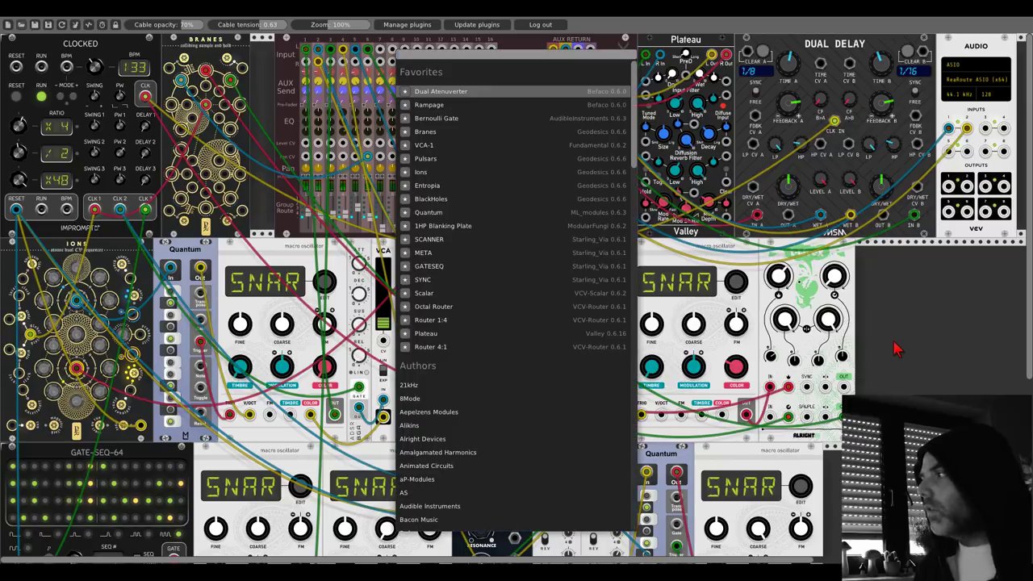
pyautogui.write('clouds')
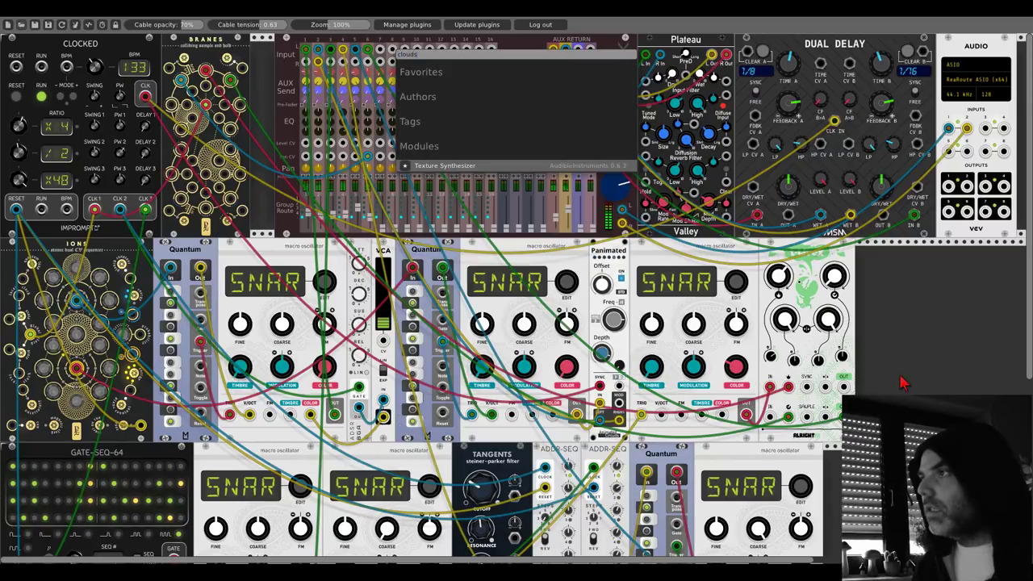
pyautogui.press('Return')
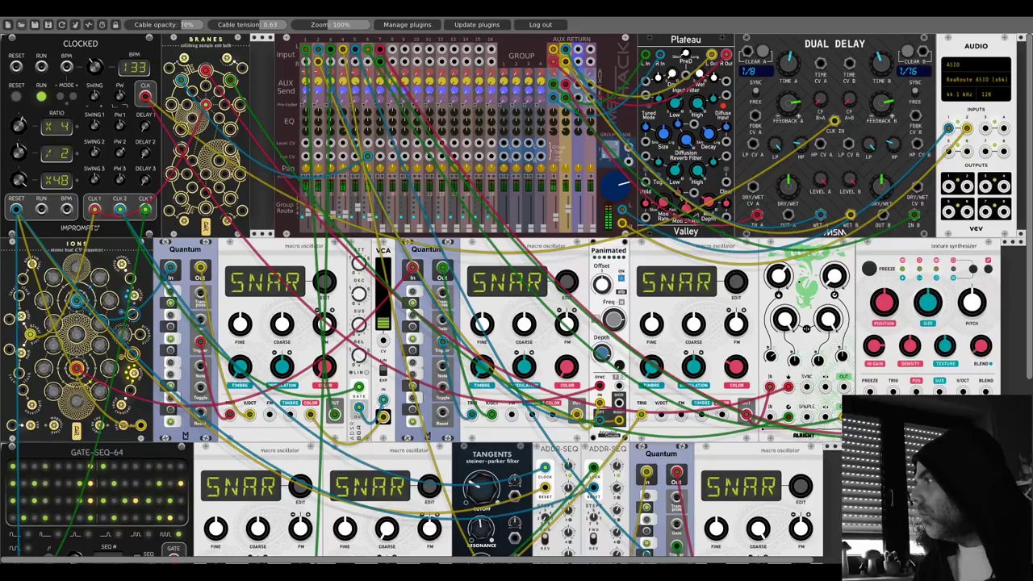
# Step: Adjust the Texture Synthesizer's BLEND and TEXTURE controls and patch a Branes output into its SIZE input
pyautogui.moveTo(977, 308); pyautogui.dragTo(983, 334)
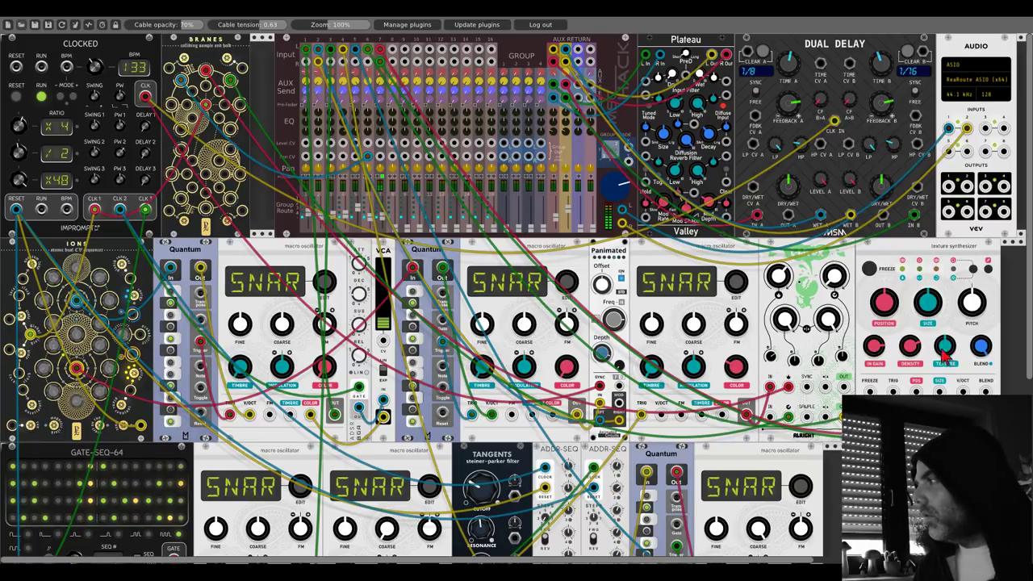
pyautogui.moveTo(945, 352); pyautogui.dragTo(945, 346)
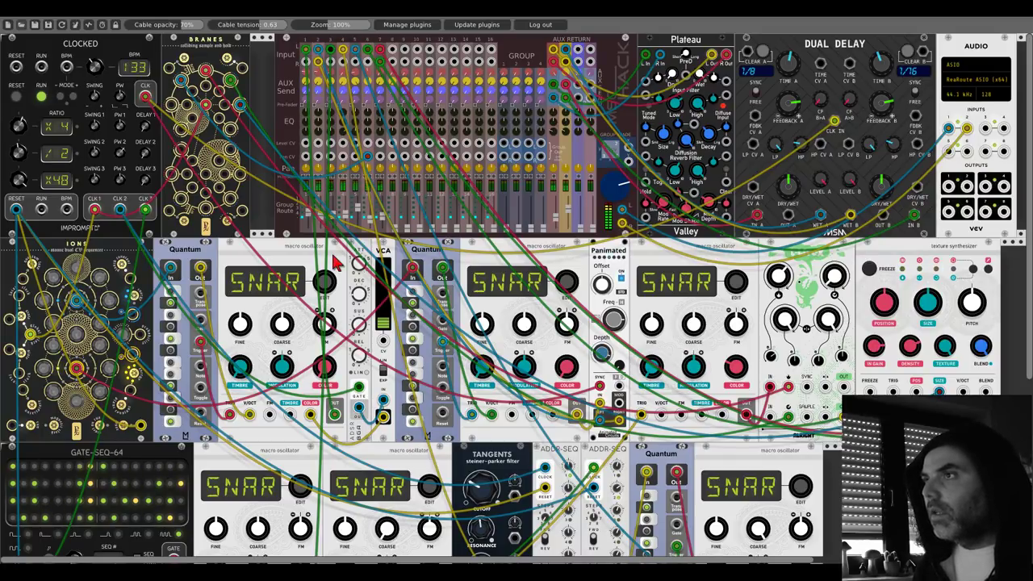
# Step: Duplicate the macro oscillator next to GATE-SEQ-64 into the row below and add an LLFO directly before the copy
pyautogui.scroll(-3, 439, 271)
pyautogui.scroll(-5, 300, 172)
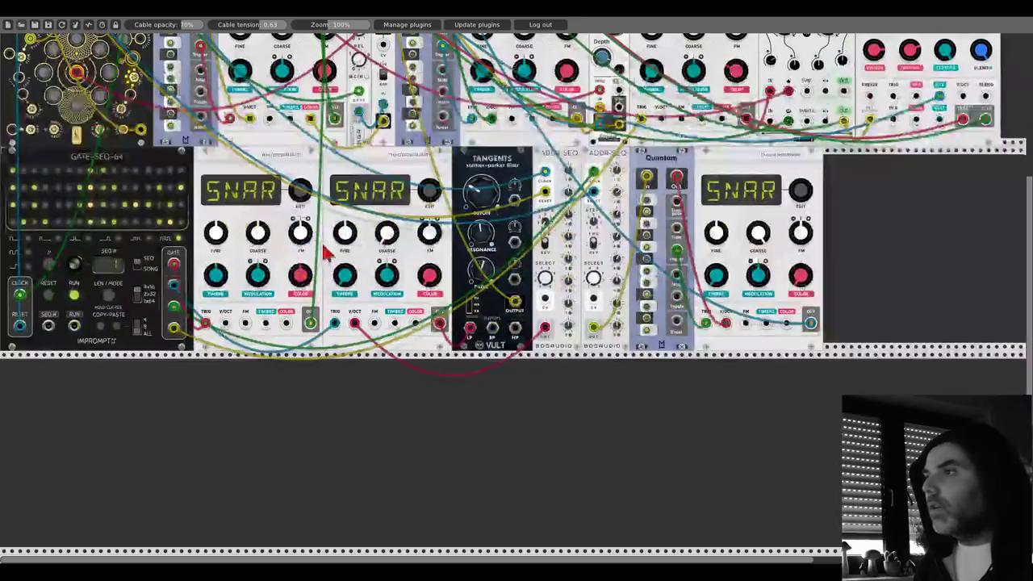
pyautogui.hotkey('ctrl', 'd')
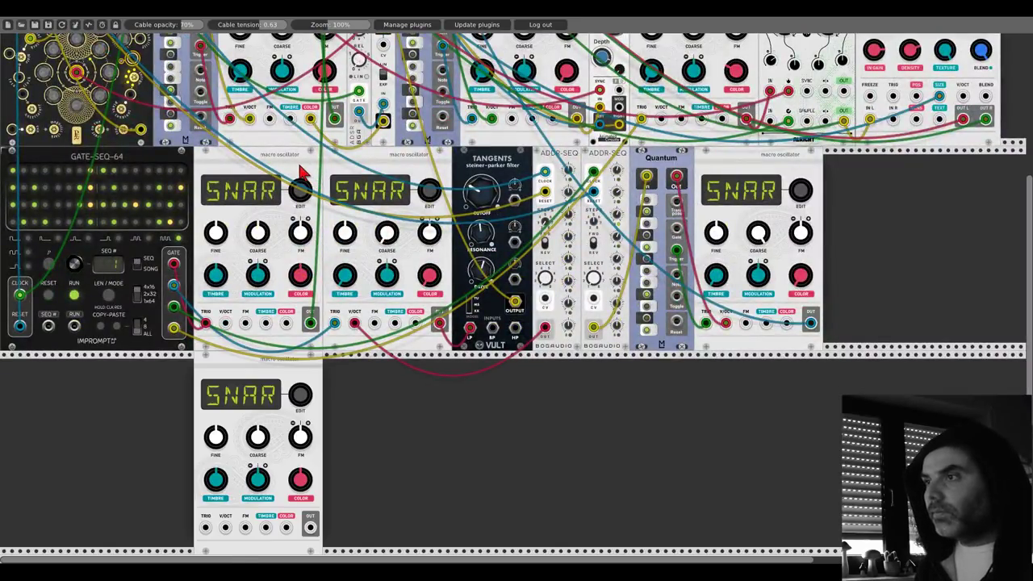
pyautogui.rightClick(179, 383)
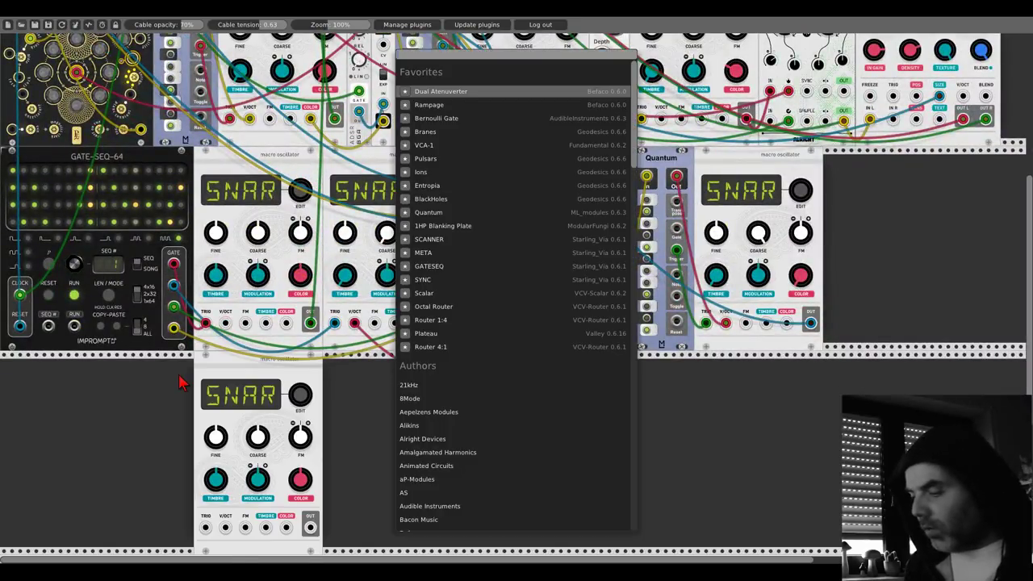
pyautogui.write('lfo')
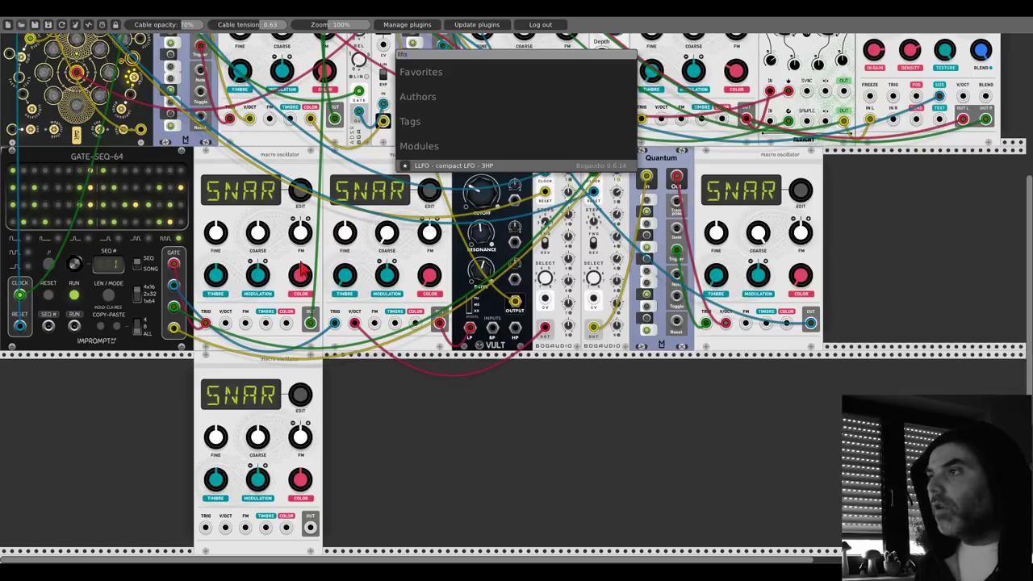
pyautogui.click(436, 167)
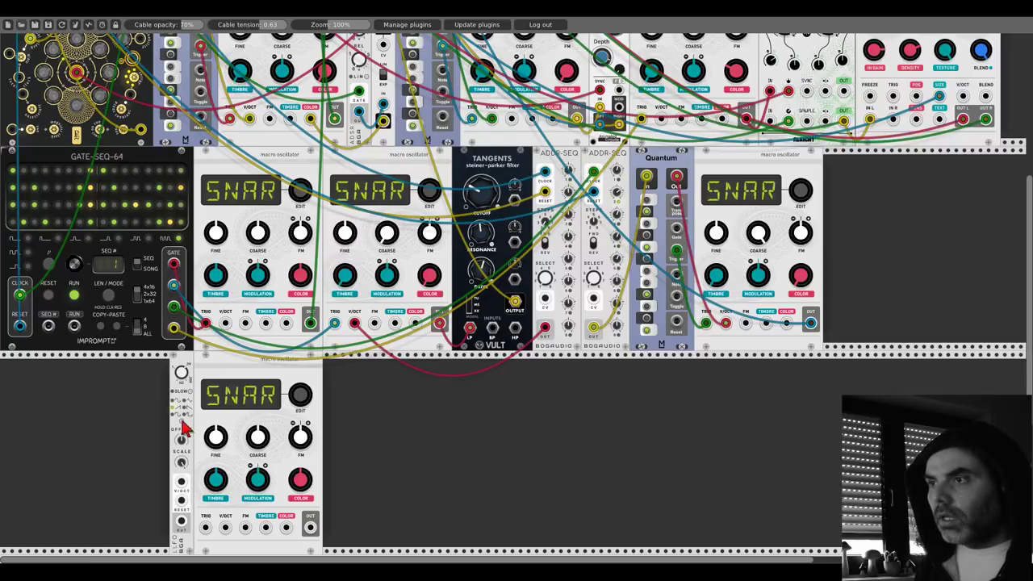
# Step: Patch the LLFO's output into the new oscillator's TRIG and the oscillator's output into mixer channel 8
pyautogui.scroll(-1, 156, 422)
pyautogui.scroll(-1, 155, 422)
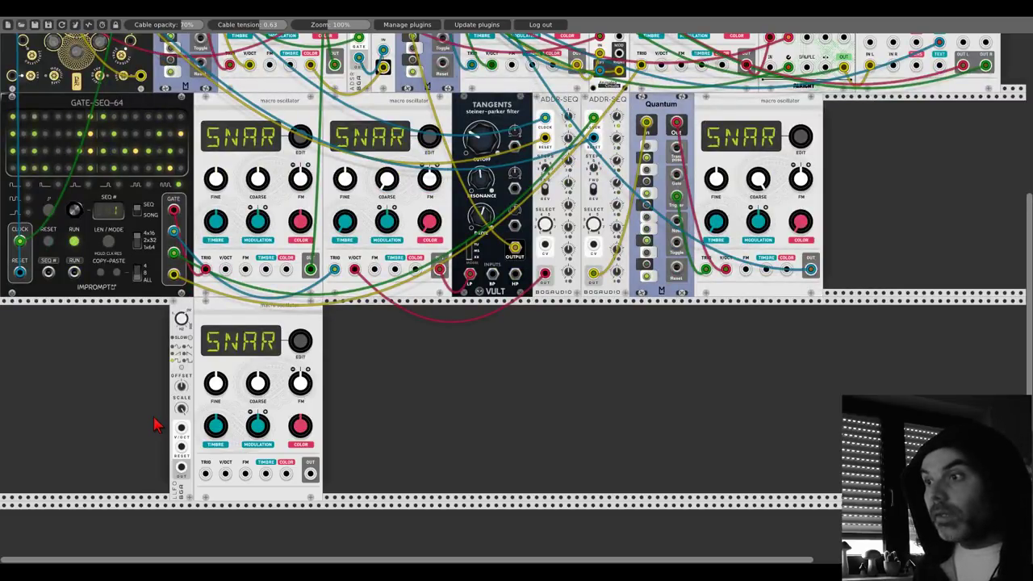
pyautogui.moveTo(180, 468); pyautogui.dragTo(205, 474)
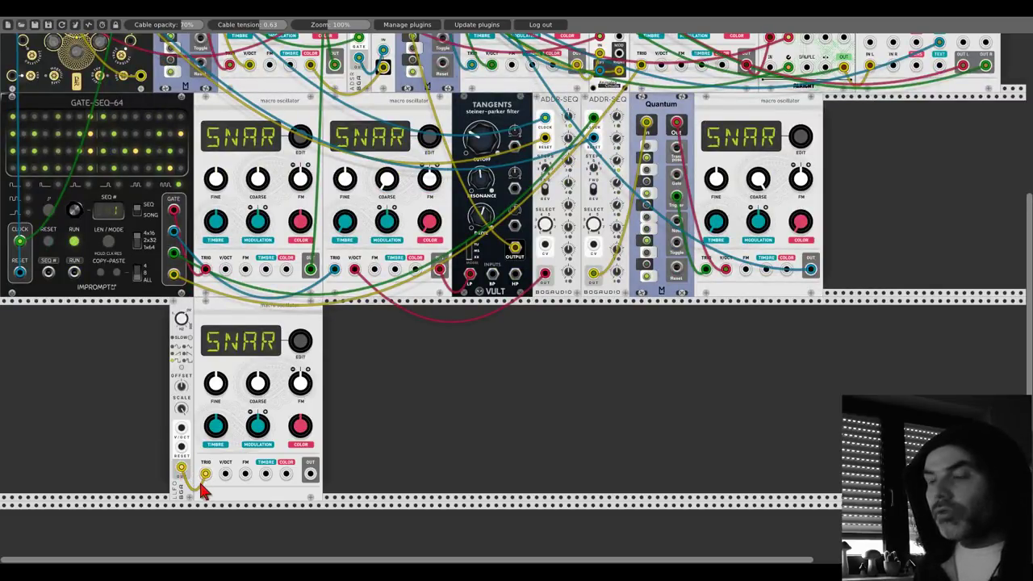
pyautogui.moveTo(310, 472); pyautogui.dragTo(392, 51)
pyautogui.scroll(5, 385, 68)
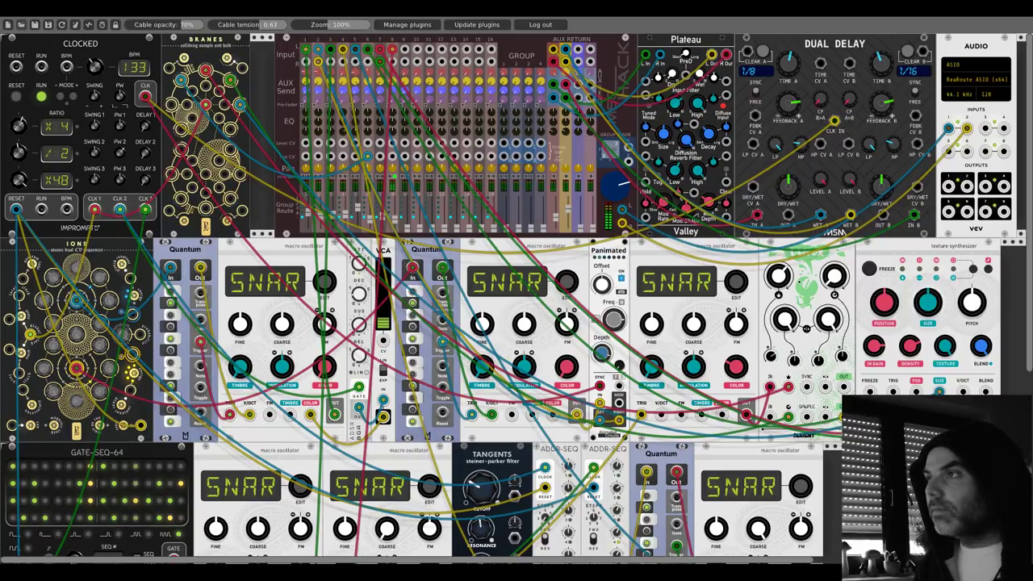
# Step: Patch a Branes output into the V/OCT input of the macro oscillator in the lowest row
pyautogui.scroll(-4, 387, 267)
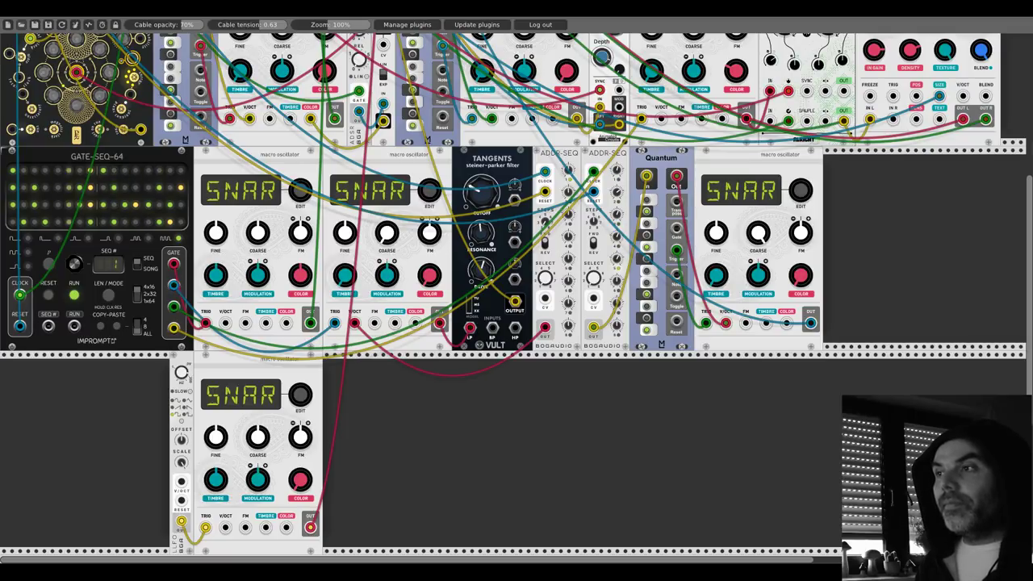
pyautogui.scroll(5, 517, 298)
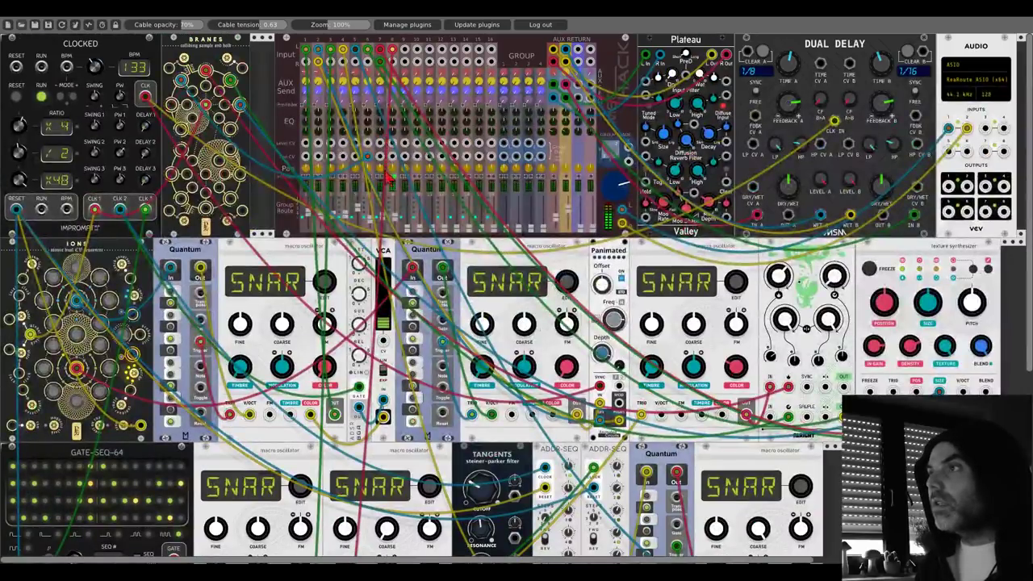
pyautogui.scroll(-6, 395, 184)
pyautogui.scroll(-1, 208, 322)
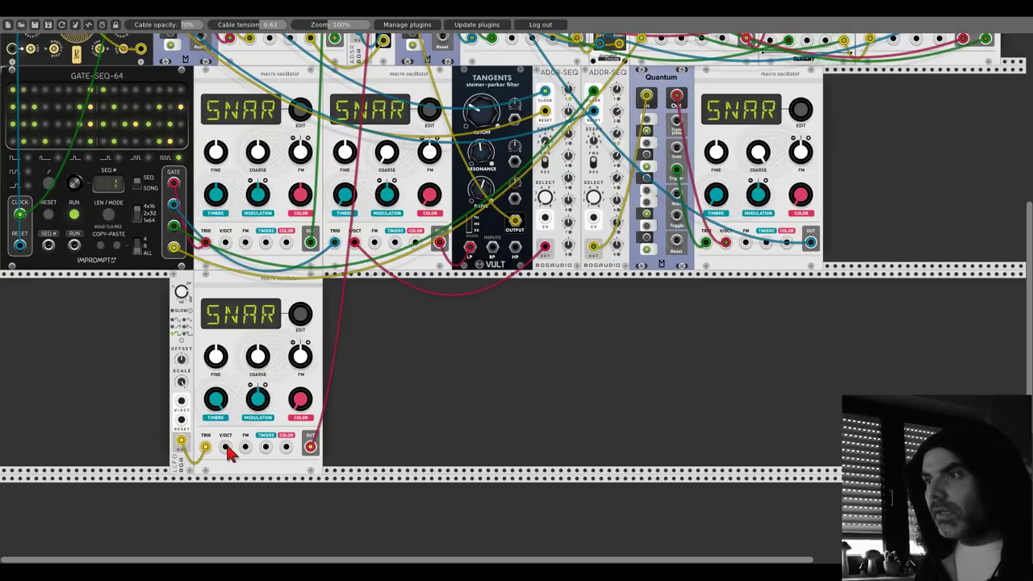
pyautogui.scroll(5, 242, 161)
pyautogui.moveTo(229, 448); pyautogui.dragTo(208, 81)
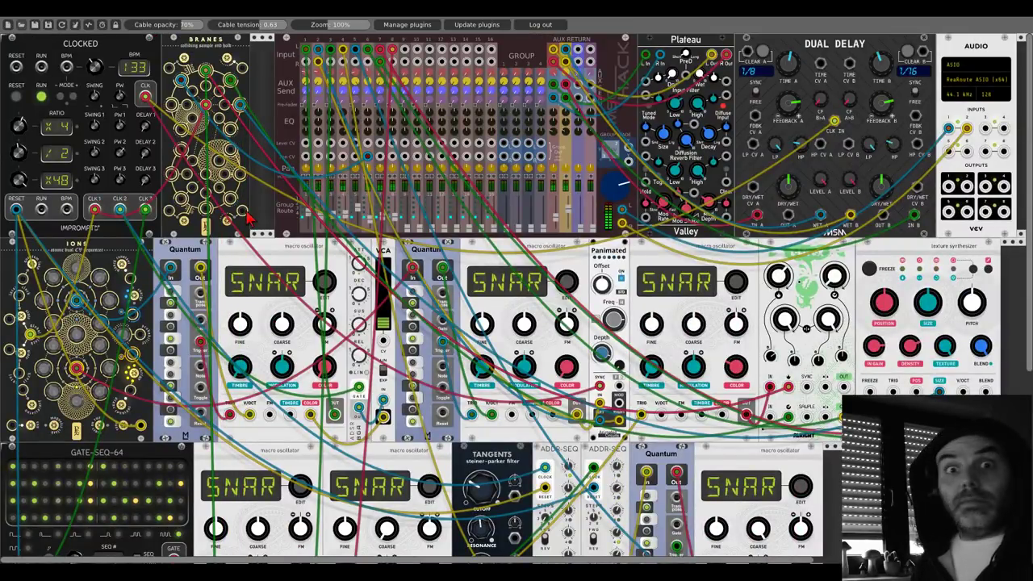
# Step: Add a VCA-1 beside the lowest macro oscillator, feed its input from a Branes output and patch its output into the oscillator's COLOR input
pyautogui.scroll(-5, 249, 218)
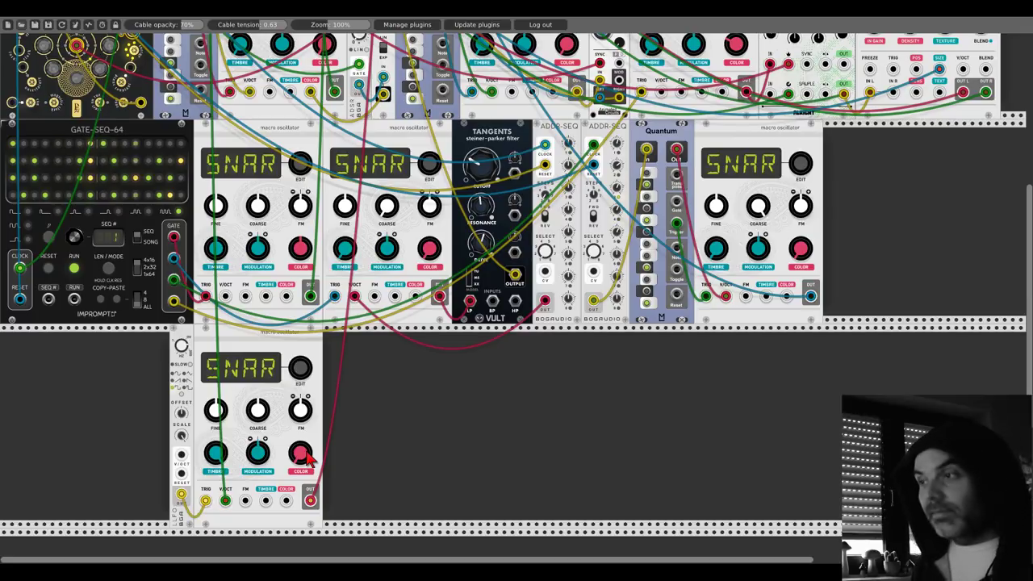
pyautogui.rightClick(349, 430)
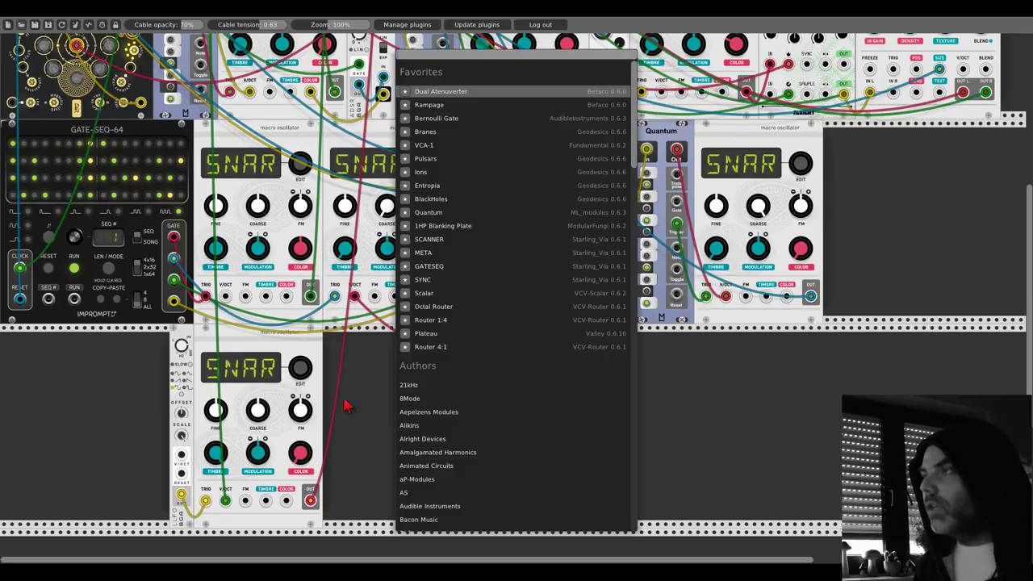
pyautogui.click(444, 144)
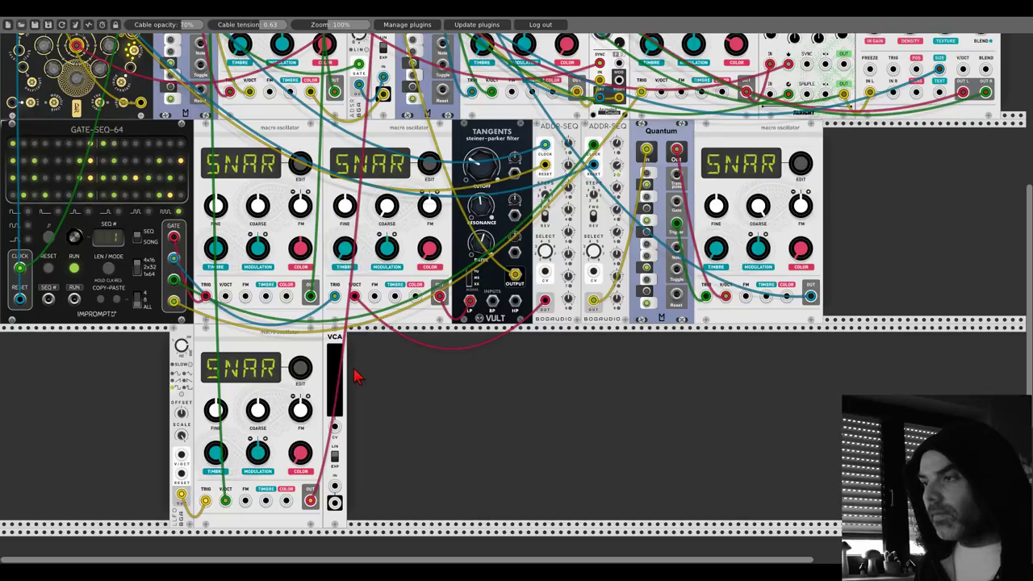
pyautogui.moveTo(334, 502); pyautogui.dragTo(286, 500)
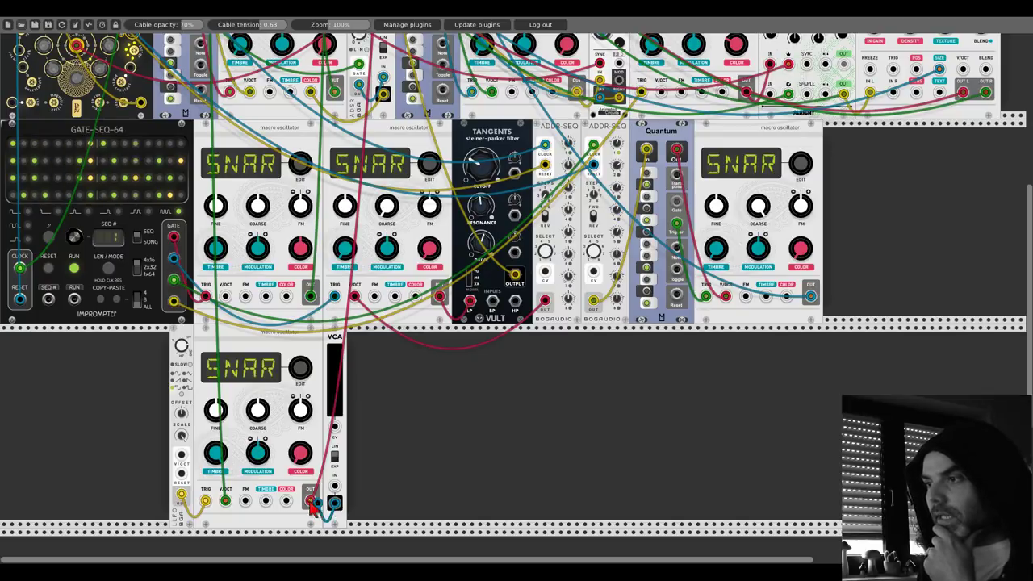
pyautogui.scroll(5, 331, 501)
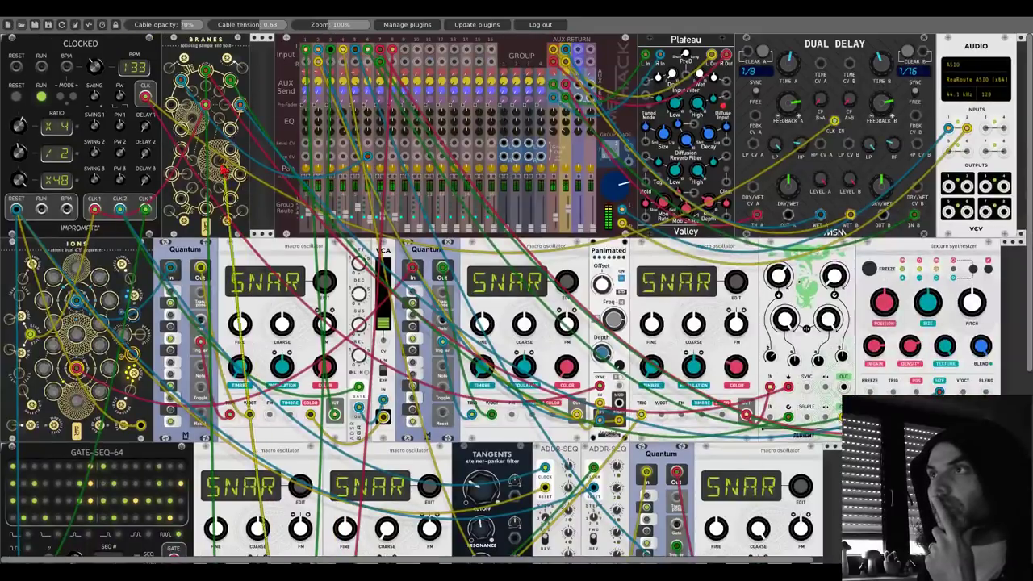
pyautogui.scroll(-6, 176, 112)
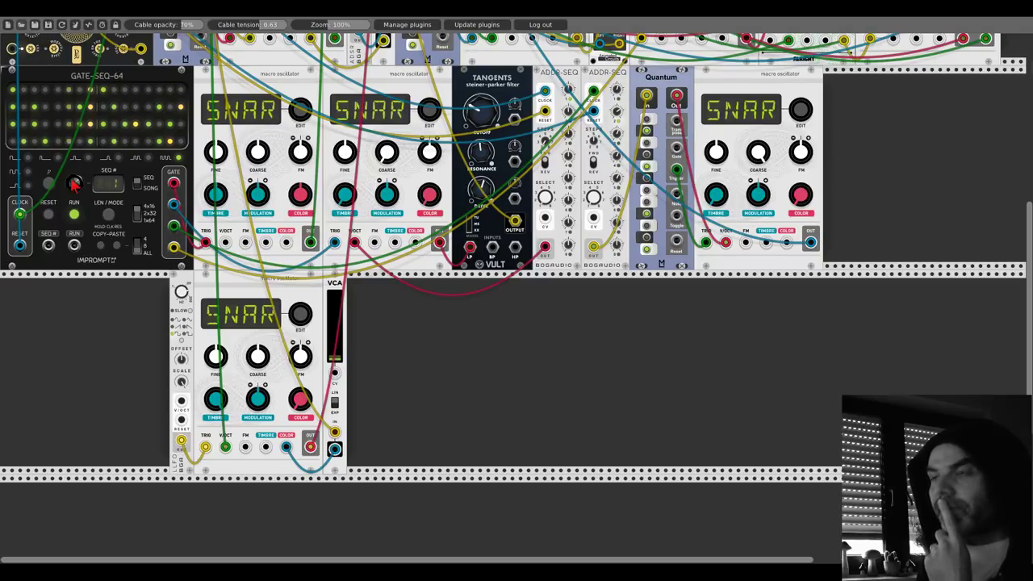
# Step: Move the LLFO, macro oscillator and VCA to the start of the lowest row, keeping them side by side
pyautogui.moveTo(184, 283); pyautogui.dragTo(12, 282)
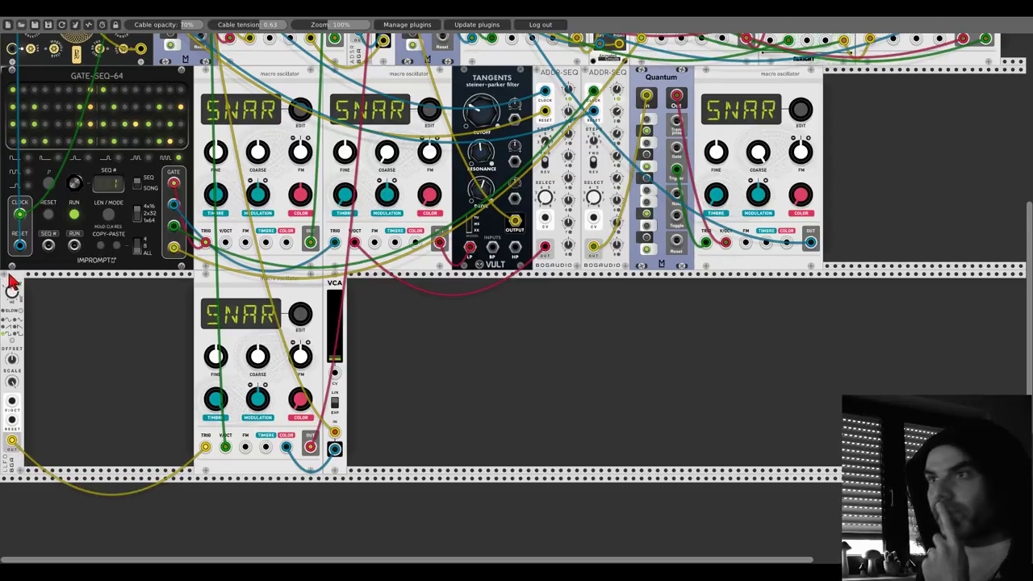
pyautogui.moveTo(234, 281); pyautogui.dragTo(63, 286)
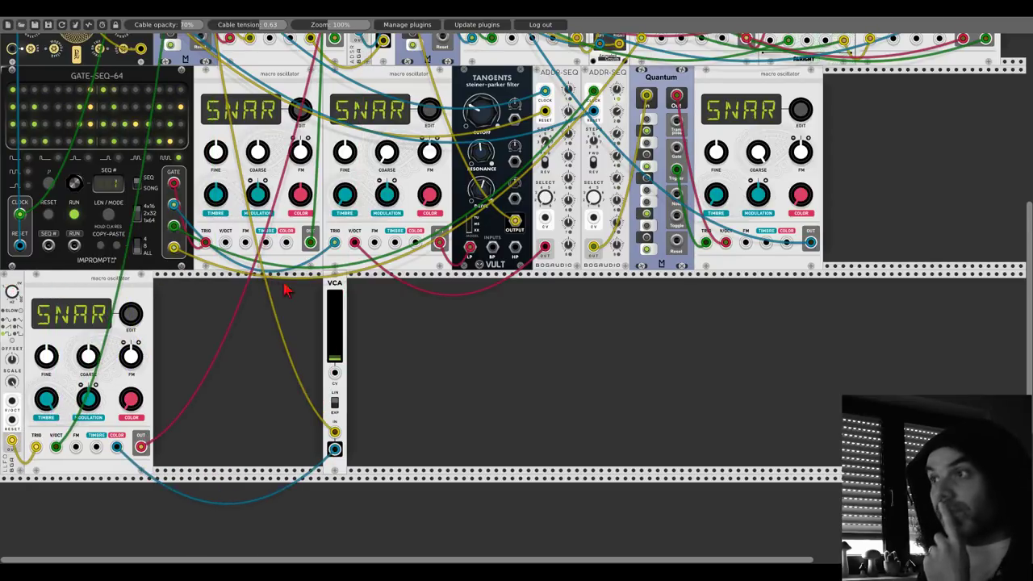
pyautogui.moveTo(328, 289); pyautogui.dragTo(153, 295)
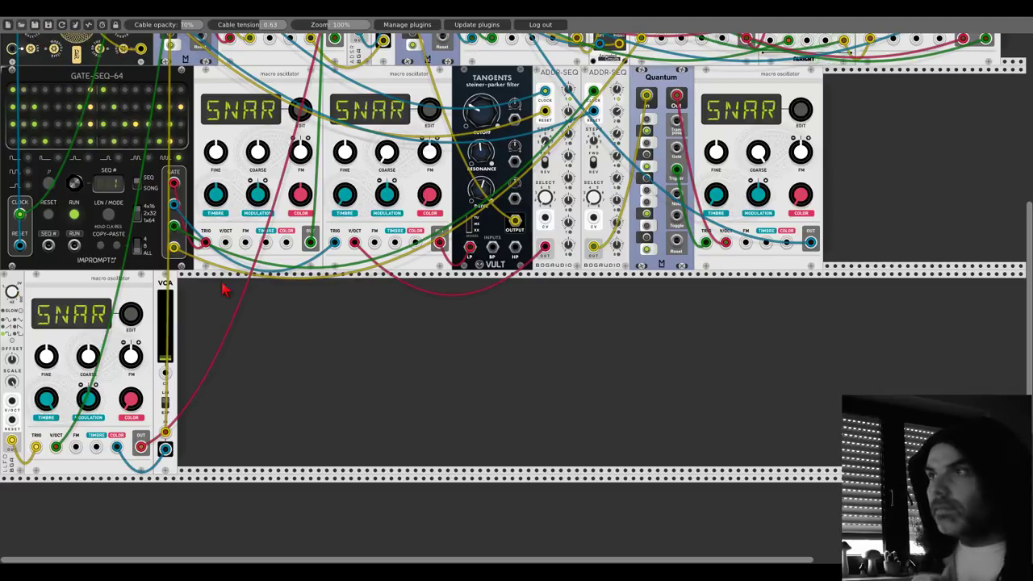
# Step: Place a Panimated panner beside the VCA in the lowest row and reroute the macro oscillator's output into its IN
pyautogui.scroll(5, 267, 332)
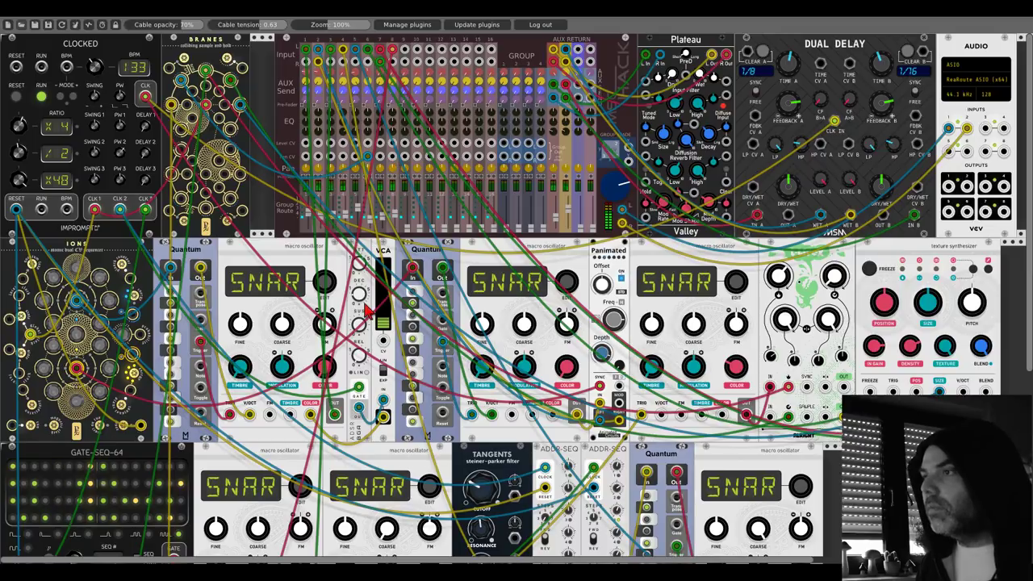
pyautogui.moveTo(609, 255); pyautogui.dragTo(208, 367)
pyautogui.scroll(-5, 611, 258)
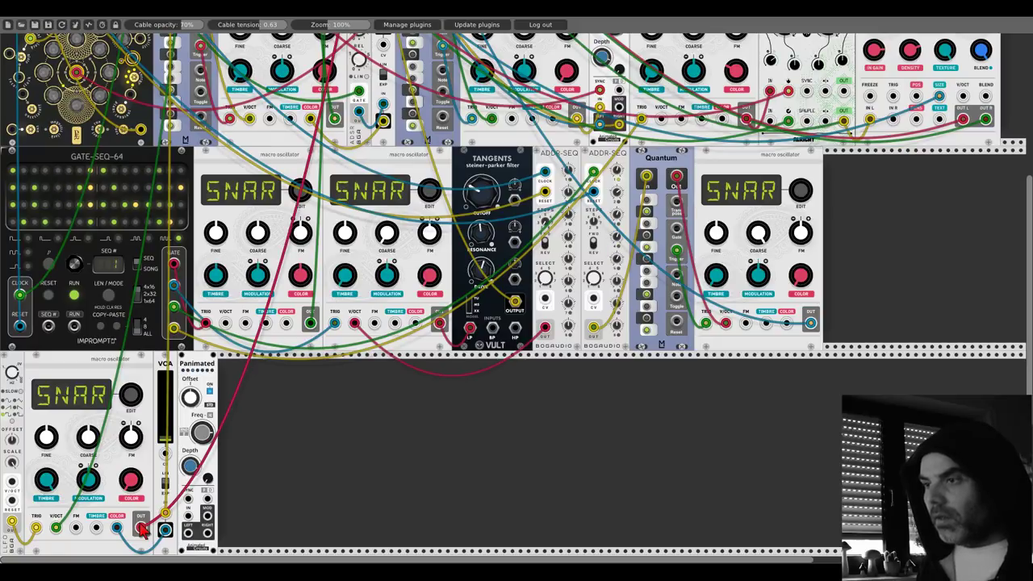
pyautogui.moveTo(141, 529); pyautogui.dragTo(189, 517)
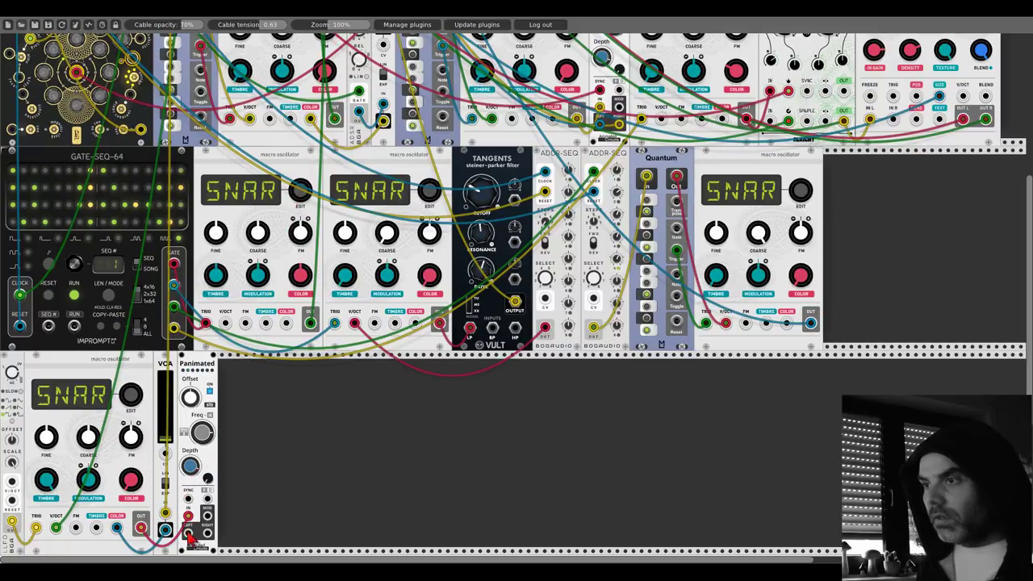
# Step: Patch the new Panimated's LEFT and RIGHT outputs into mixer channel 8 and Clocked's CLK 1 into its SYNC input
pyautogui.scroll(5, 391, 56)
pyautogui.moveTo(391, 57); pyautogui.dragTo(94, 210)
pyautogui.scroll(-5, 222, 242)
pyautogui.scroll(5, 192, 484)
pyautogui.scroll(-5, 159, 298)
pyautogui.moveTo(159, 299); pyautogui.dragTo(269, 354)
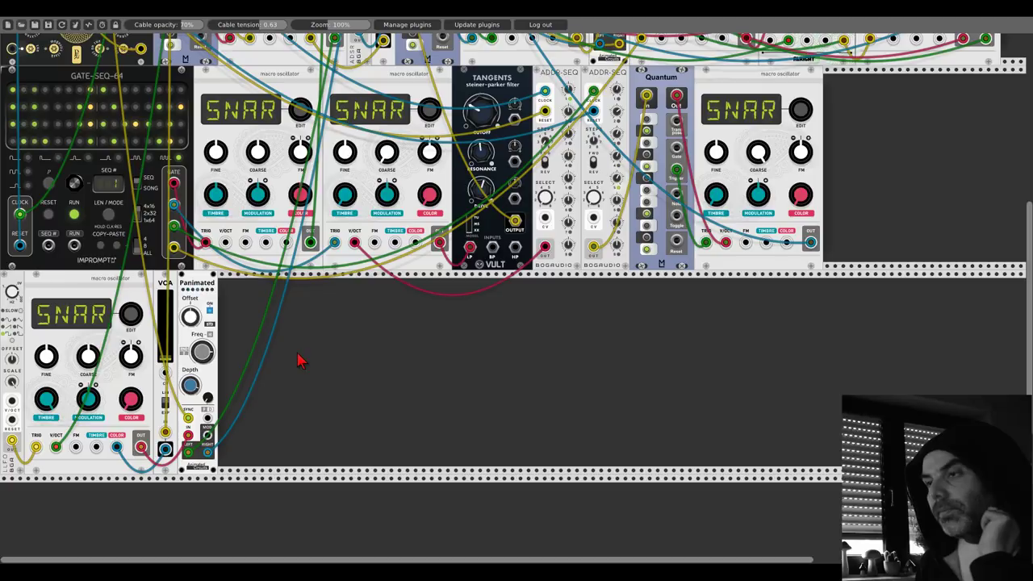
# Step: Add a Chronoblob2 from Alright Devices near the lower Panimated and patch the macro oscillator's output into its left input
pyautogui.rightClick(295, 363)
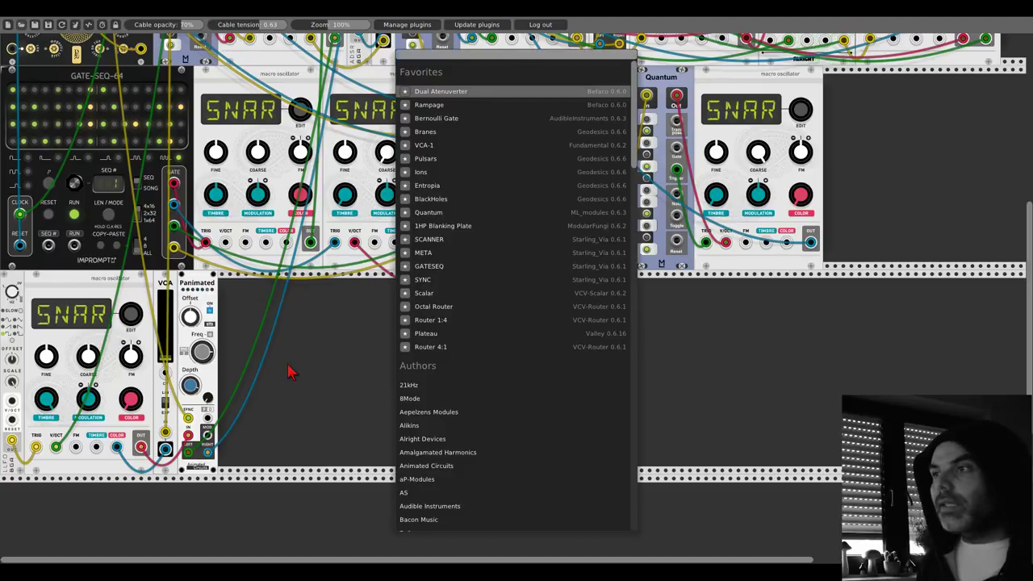
pyautogui.click(420, 439)
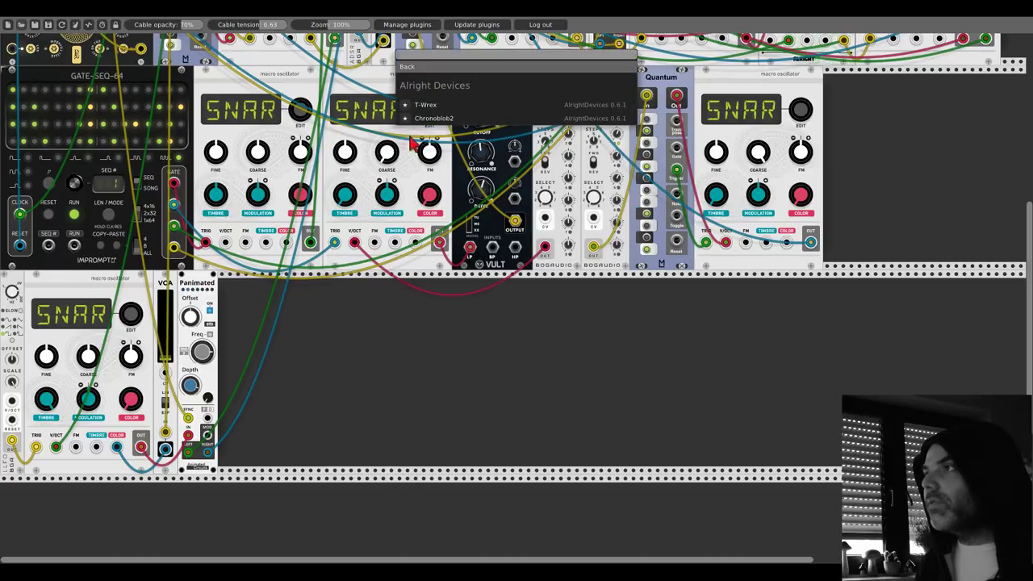
pyautogui.click(422, 127)
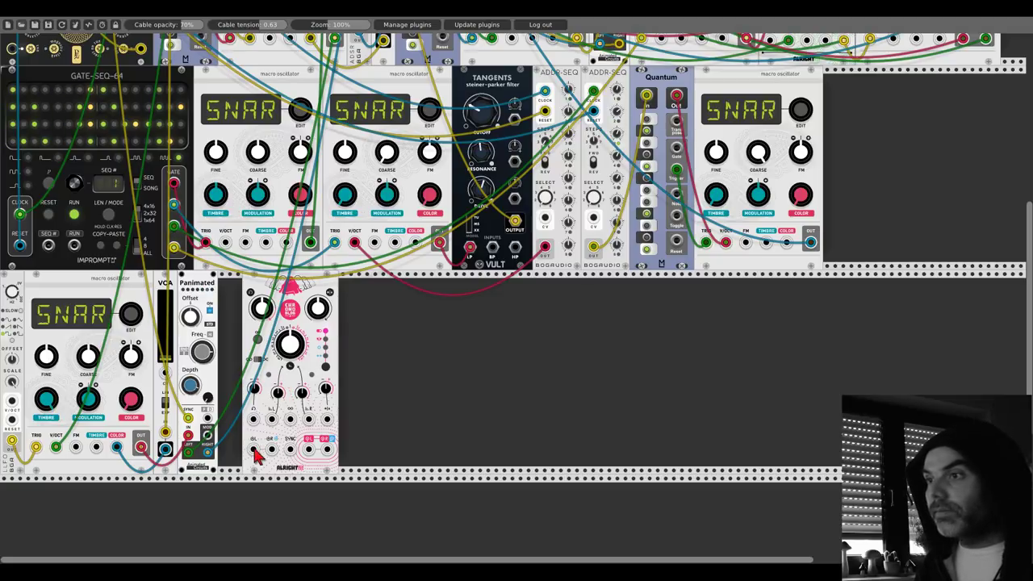
pyautogui.moveTo(253, 448); pyautogui.dragTo(149, 452)
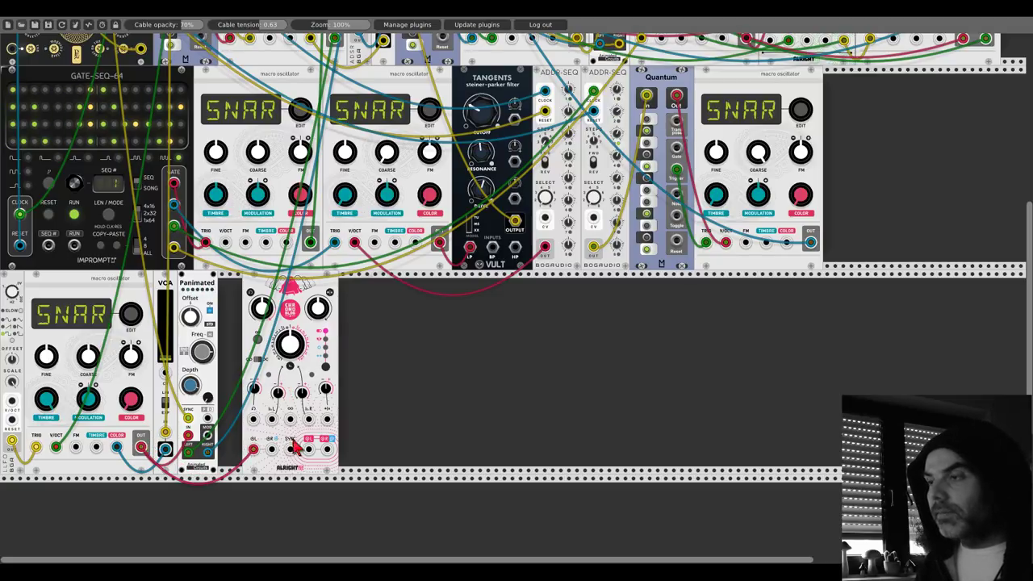
# Step: Patch the lower Chronoblob2's left and right outputs into mixer channel 9 and switch its delay mode to the second option
pyautogui.scroll(5, 309, 456)
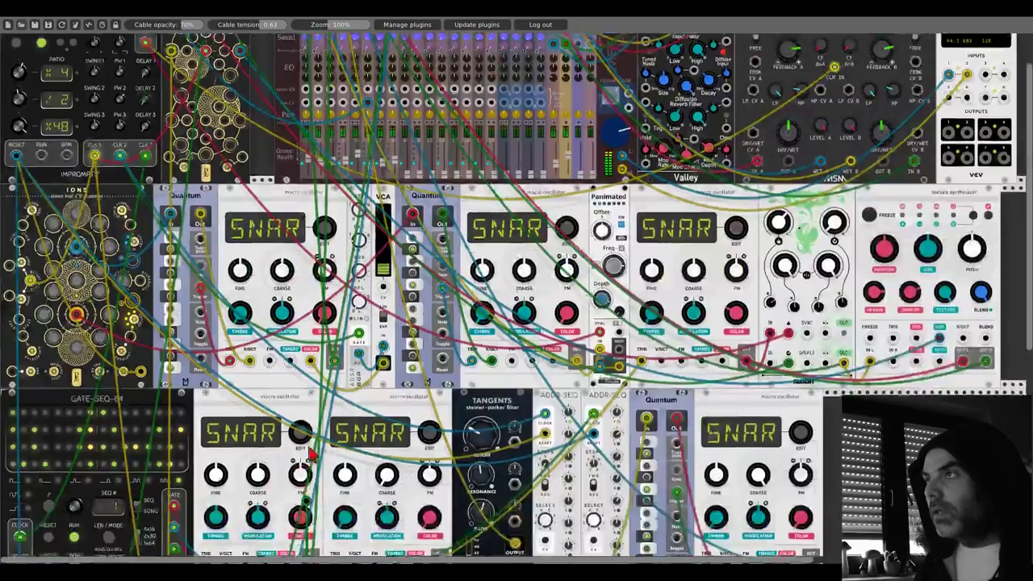
pyautogui.scroll(-3, 309, 456)
pyautogui.scroll(3, 290, 339)
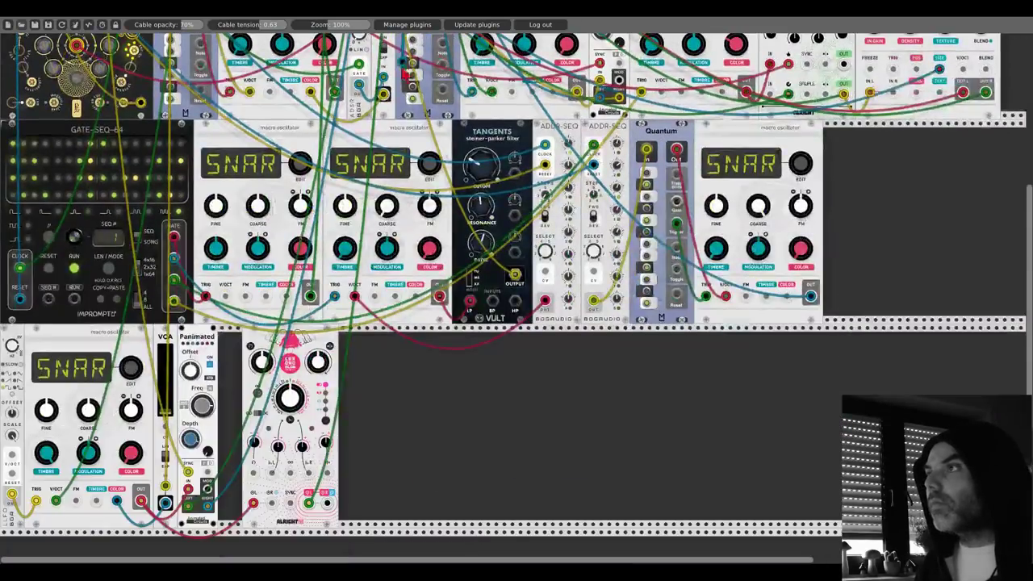
pyautogui.moveTo(290, 339); pyautogui.dragTo(407, 212)
pyautogui.scroll(4, 358, 422)
pyautogui.scroll(1, 415, 93)
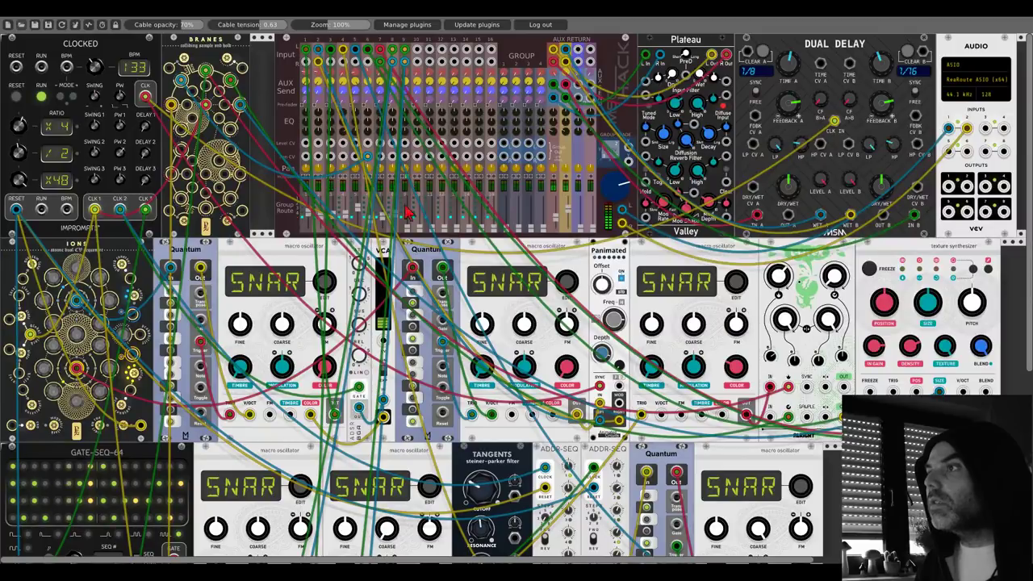
pyautogui.scroll(-5, 337, 315)
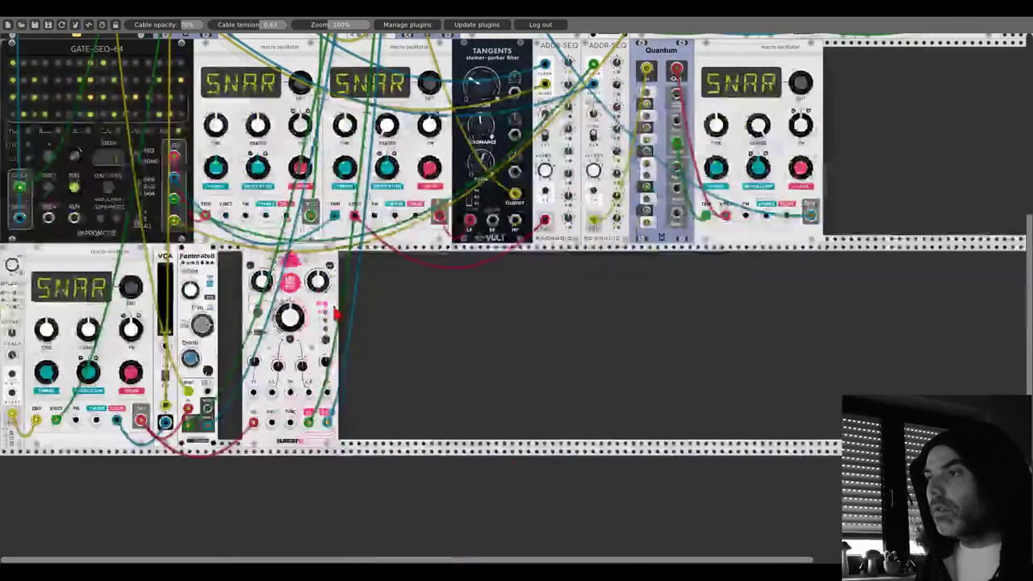
pyautogui.scroll(-1, 337, 314)
pyautogui.moveTo(338, 315); pyautogui.dragTo(325, 313)
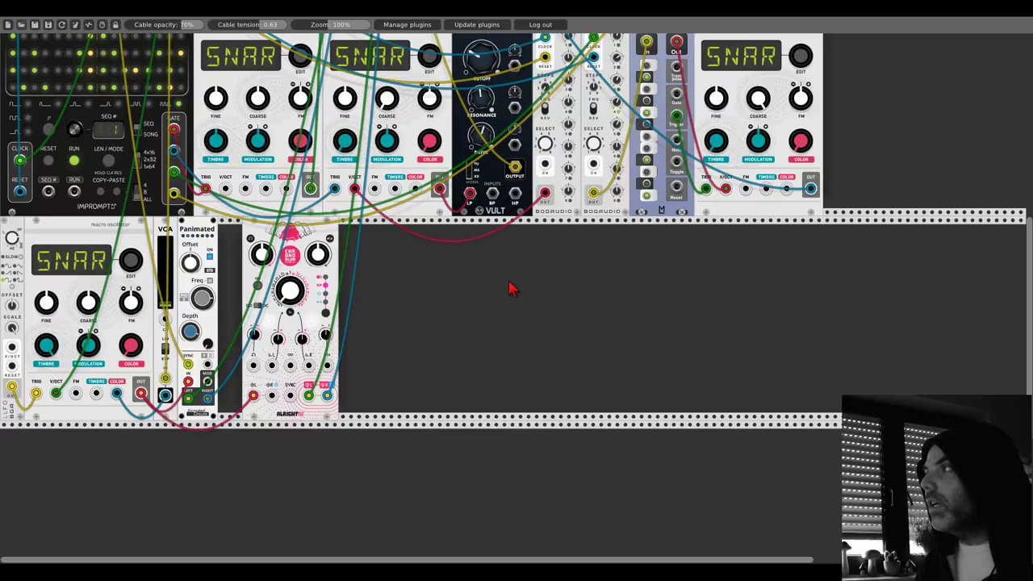
# Step: Add an LLFO directly beside the lower Chronoblob2 and patch its output into the delay's left time modulation input
pyautogui.scroll(5, 511, 288)
pyautogui.scroll(-5, 512, 288)
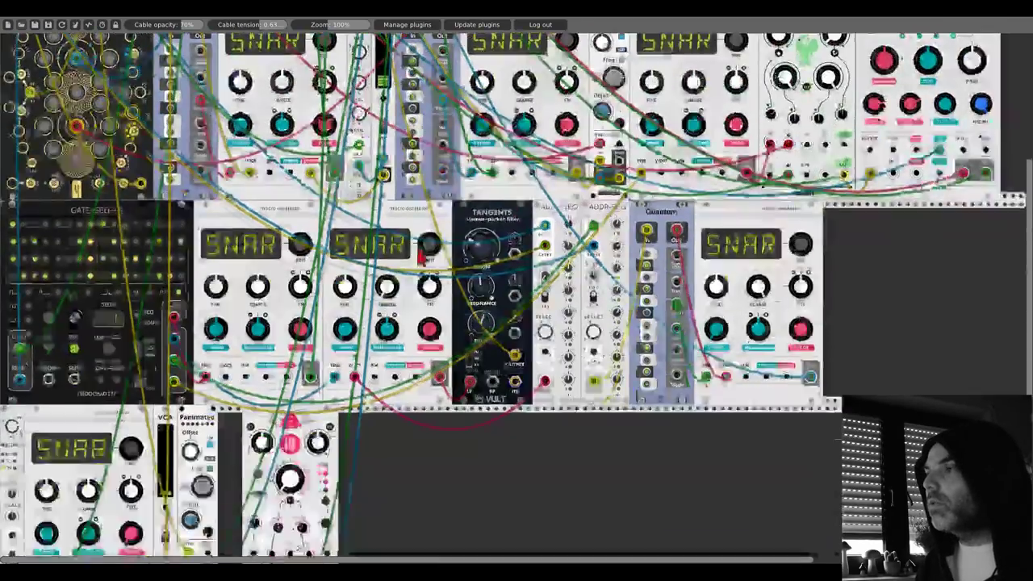
pyautogui.rightClick(403, 328)
pyautogui.write('lfo')
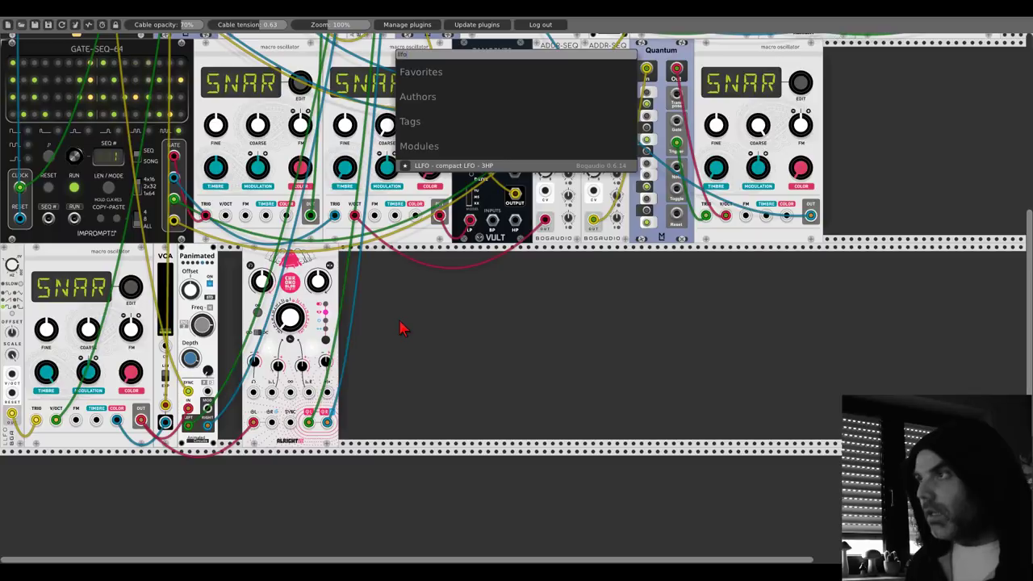
pyautogui.press('Return')
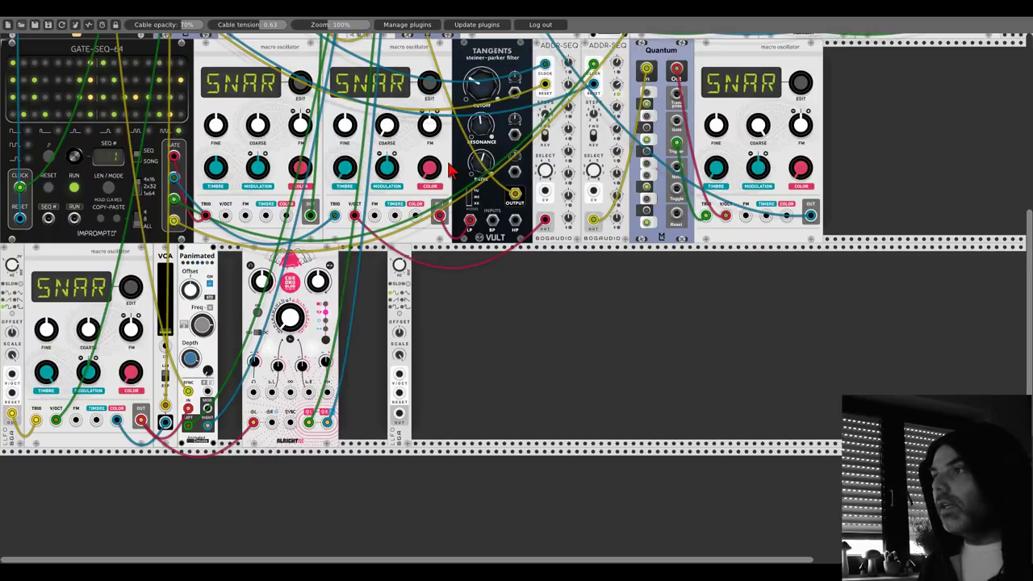
pyautogui.moveTo(406, 257); pyautogui.dragTo(359, 260)
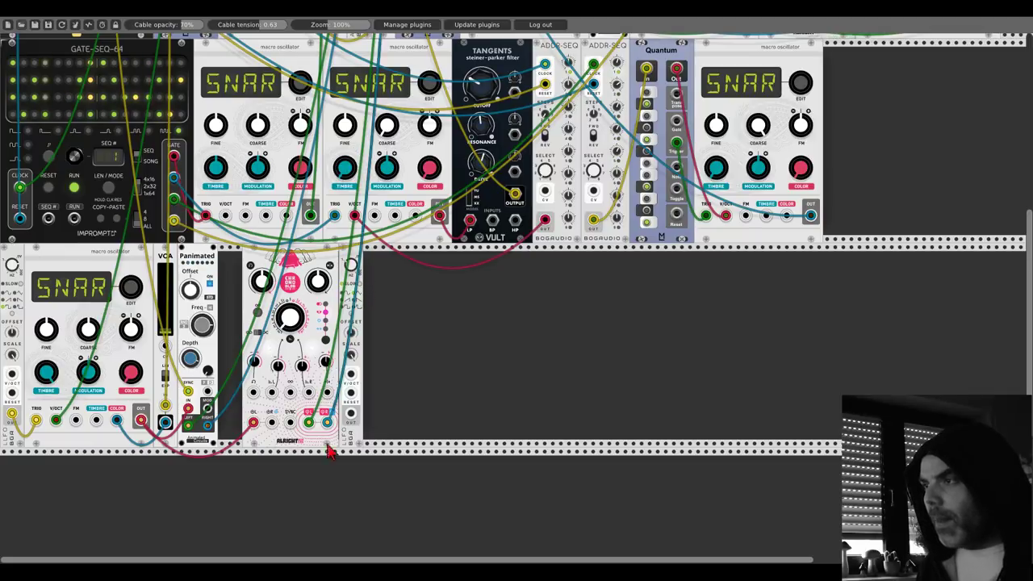
pyautogui.moveTo(351, 414); pyautogui.dragTo(272, 393)
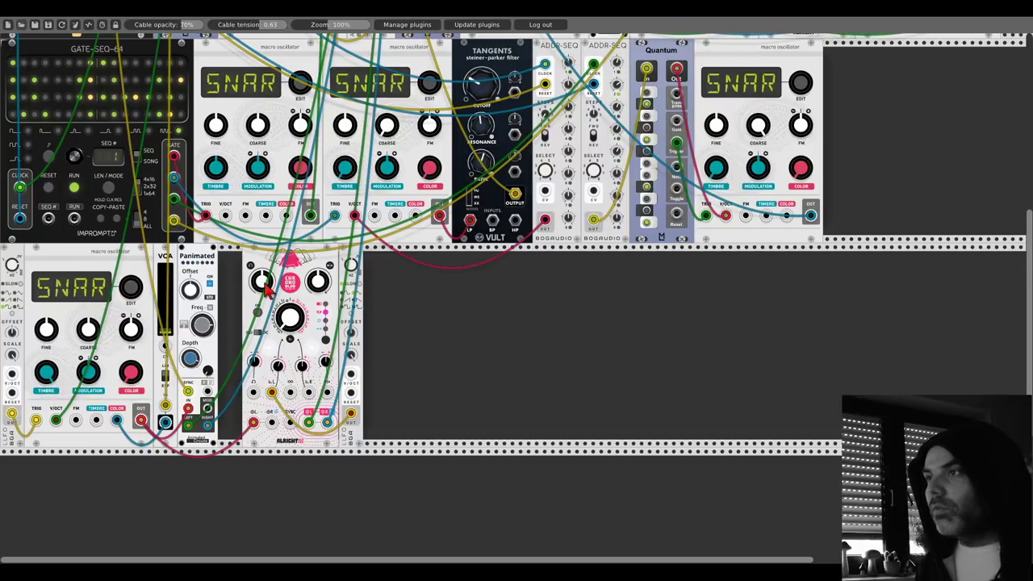
# Step: Patch a Branes output into the feedback modulation input of the lower Chronoblob2
pyautogui.scroll(5, 256, 403)
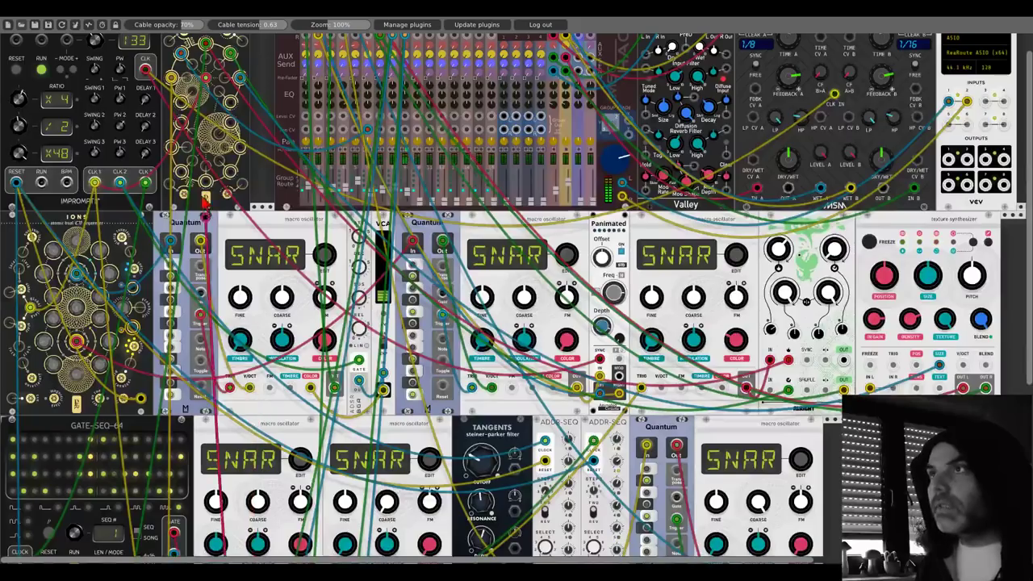
pyautogui.moveTo(189, 101); pyautogui.dragTo(254, 472)
pyautogui.scroll(-4, 193, 105)
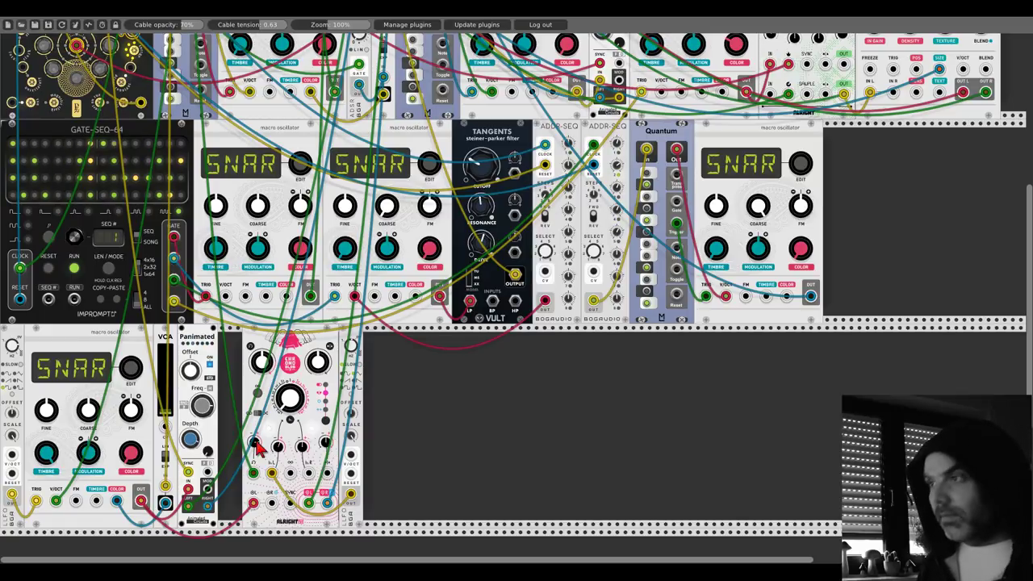
pyautogui.scroll(5, 528, 247)
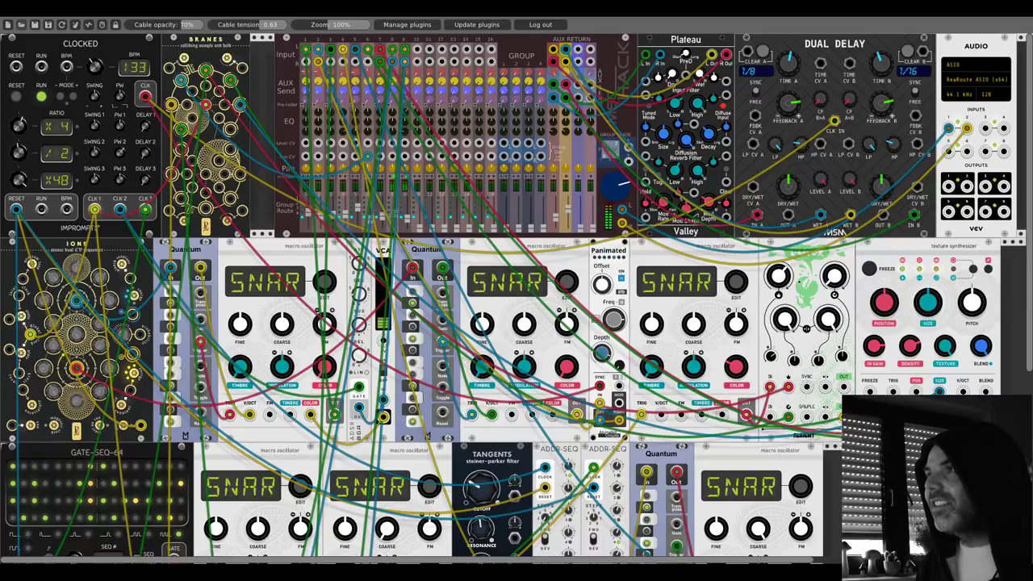
pyautogui.scroll(-10, 404, 216)
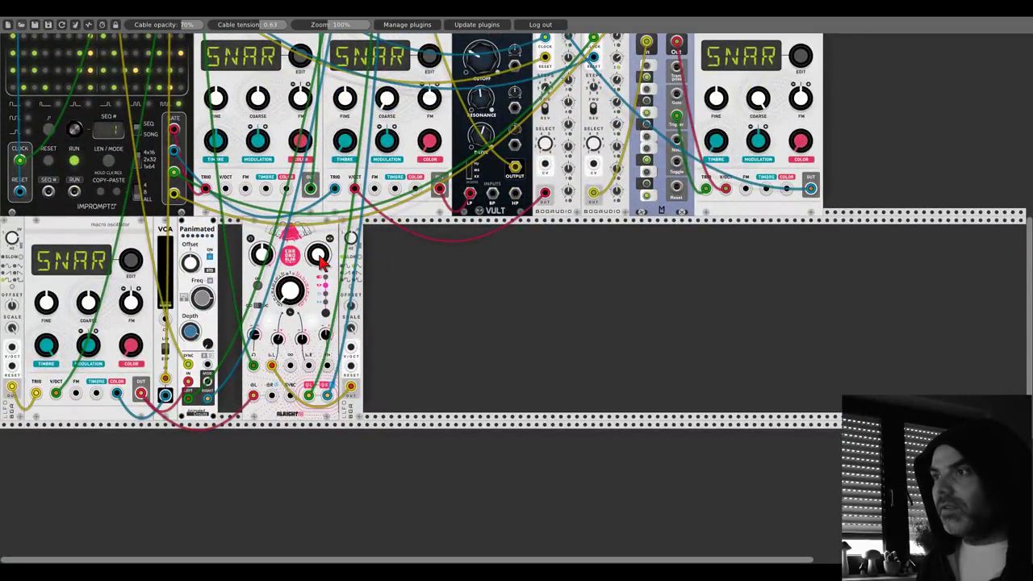
# Step: Move the lower Chronoblob2 and its LLFO closer to the lower Panimated
pyautogui.scroll(10, 406, 291)
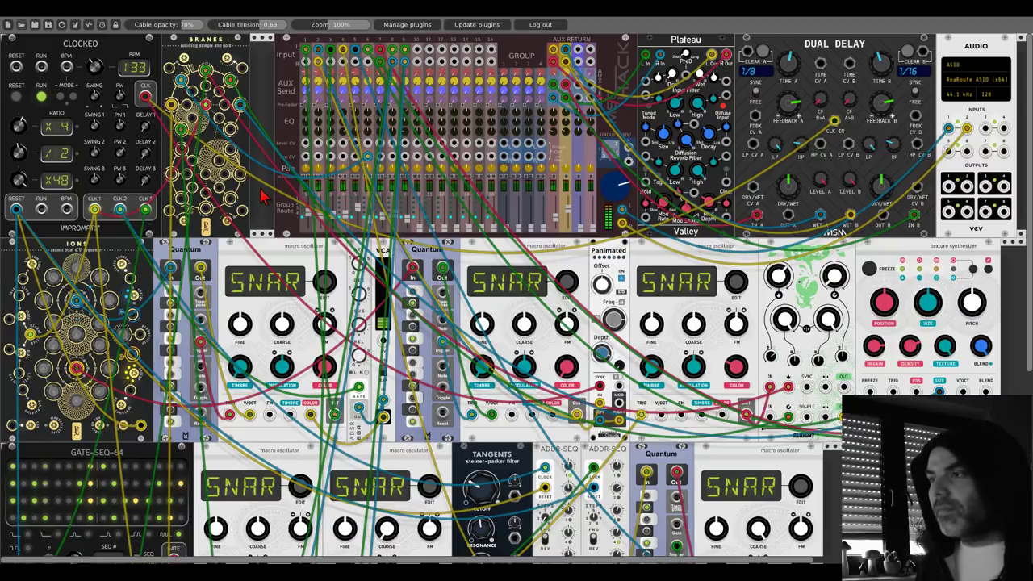
pyautogui.scroll(-7, 265, 195)
pyautogui.scroll(1, 345, 394)
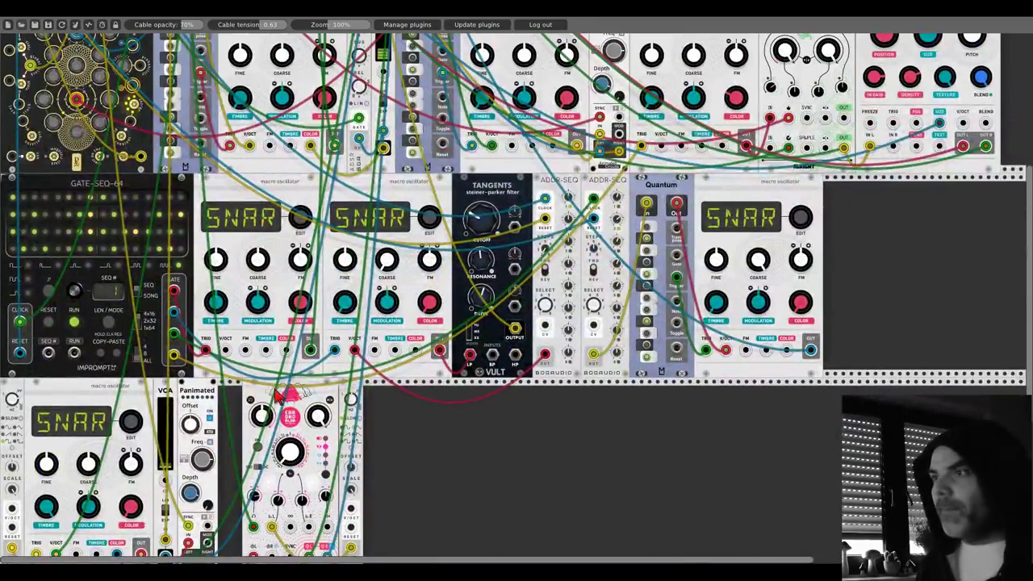
pyautogui.moveTo(361, 394); pyautogui.dragTo(329, 394)
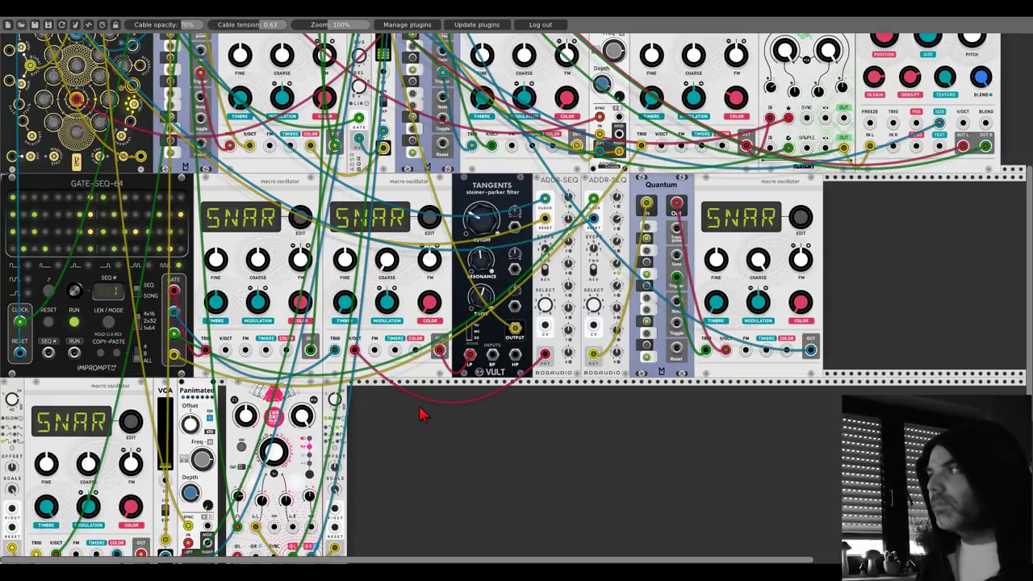
# Step: Duplicate the macro oscillator beside Tangents and place the copy in the lowest row, to the right of the LLFO
pyautogui.scroll(5, 419, 414)
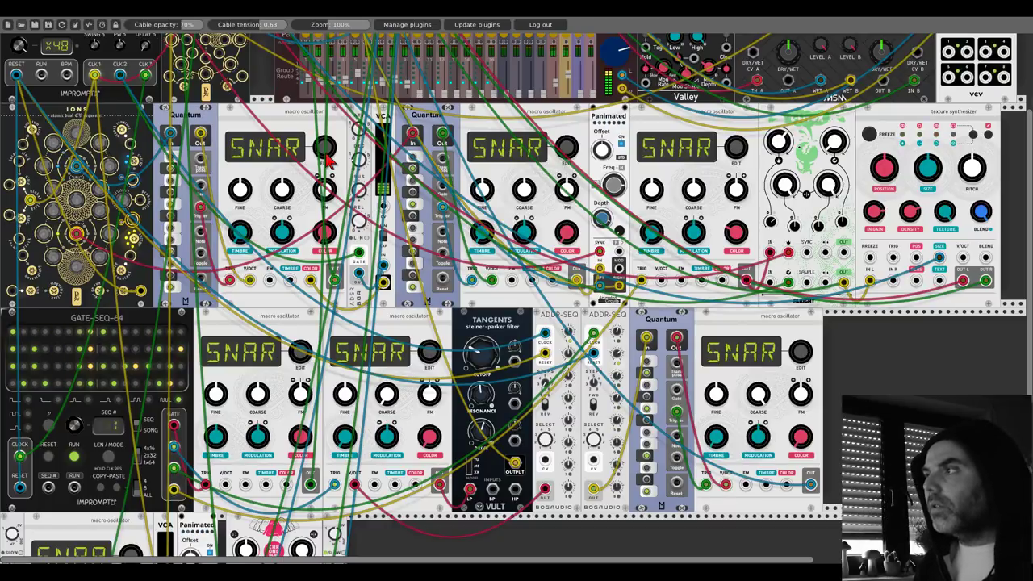
pyautogui.scroll(-4, 372, 160)
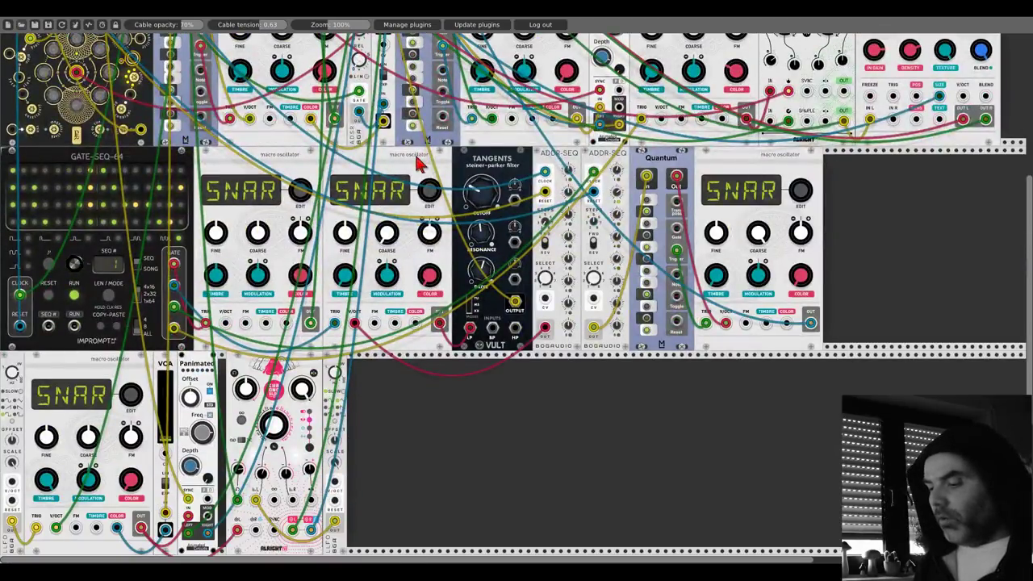
pyautogui.hotkey('ctrl', 'd')
pyautogui.scroll(-1, 420, 339)
pyautogui.moveTo(402, 336); pyautogui.dragTo(492, 324)
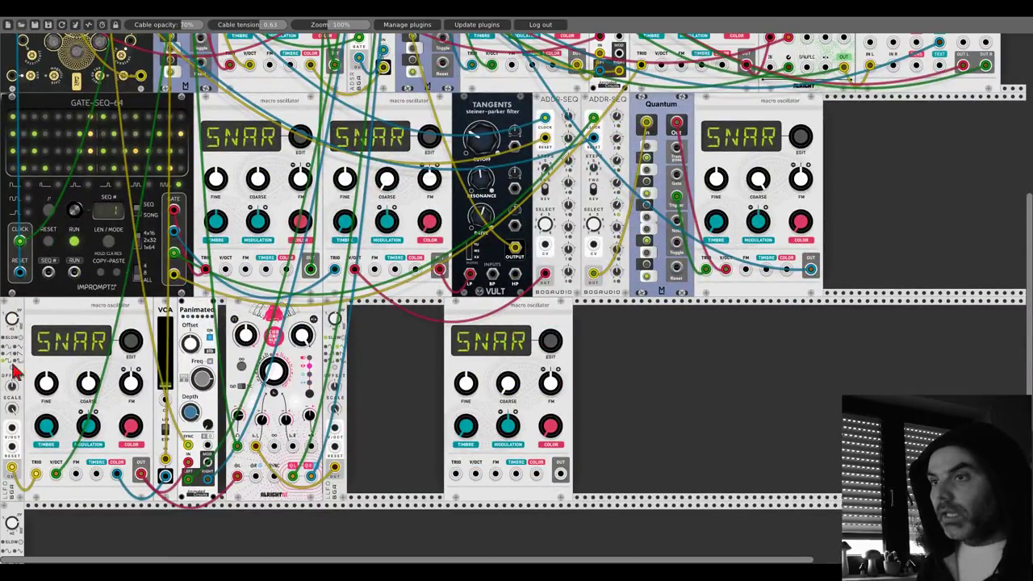
# Step: Duplicate the LLFO, place the copy directly left of the new macro oscillator and patch its output into the oscillator's trigger input
pyautogui.hotkey('ctrl', 'd')
pyautogui.moveTo(321, 393); pyautogui.dragTo(444, 327)
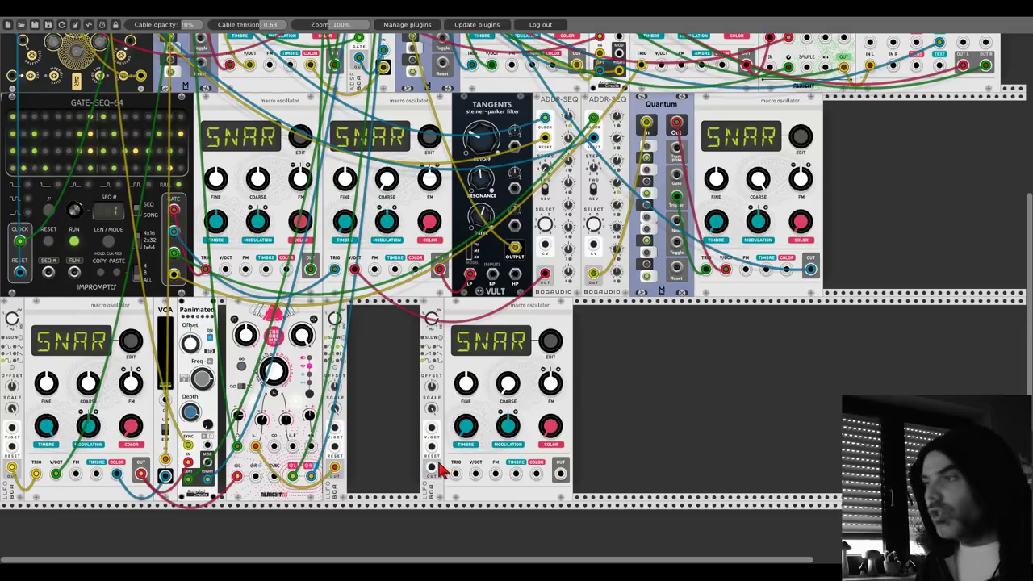
pyautogui.moveTo(431, 467); pyautogui.dragTo(455, 475)
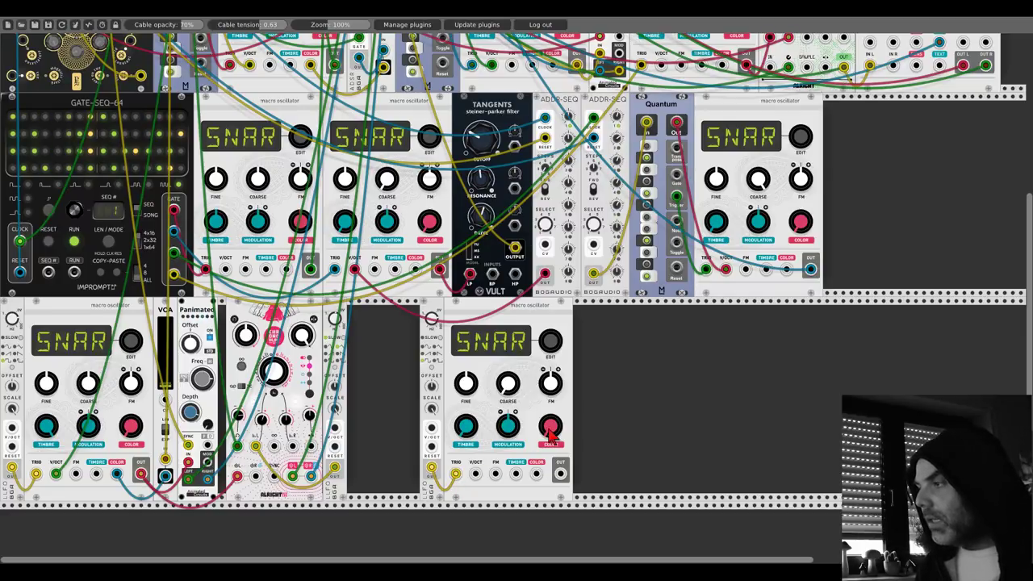
# Step: Patch the new macro oscillator's output into the left input of mixer channel 10
pyautogui.scroll(5, 512, 250)
pyautogui.moveTo(486, 262); pyautogui.dragTo(417, 50)
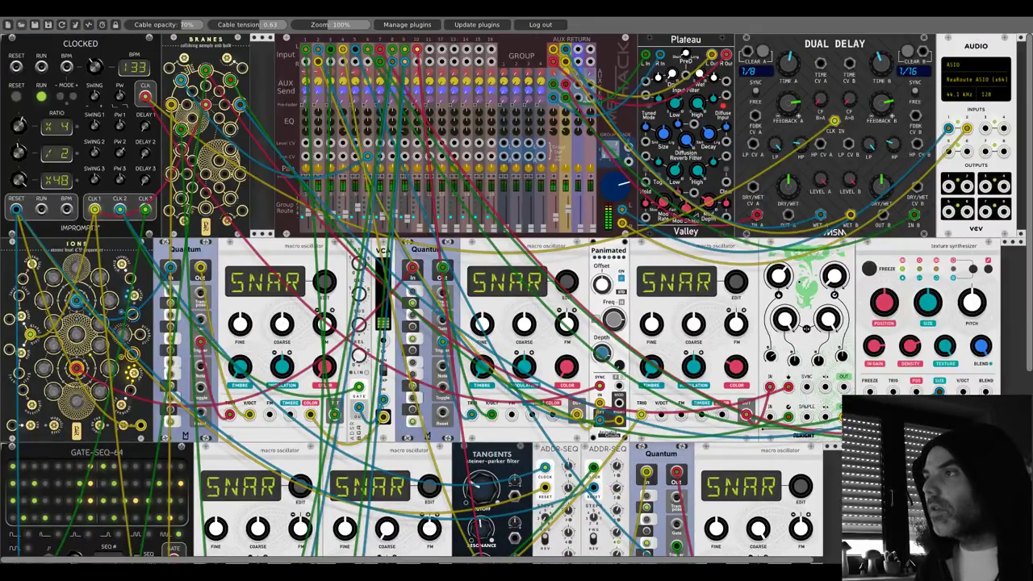
pyautogui.scroll(-10, 452, 266)
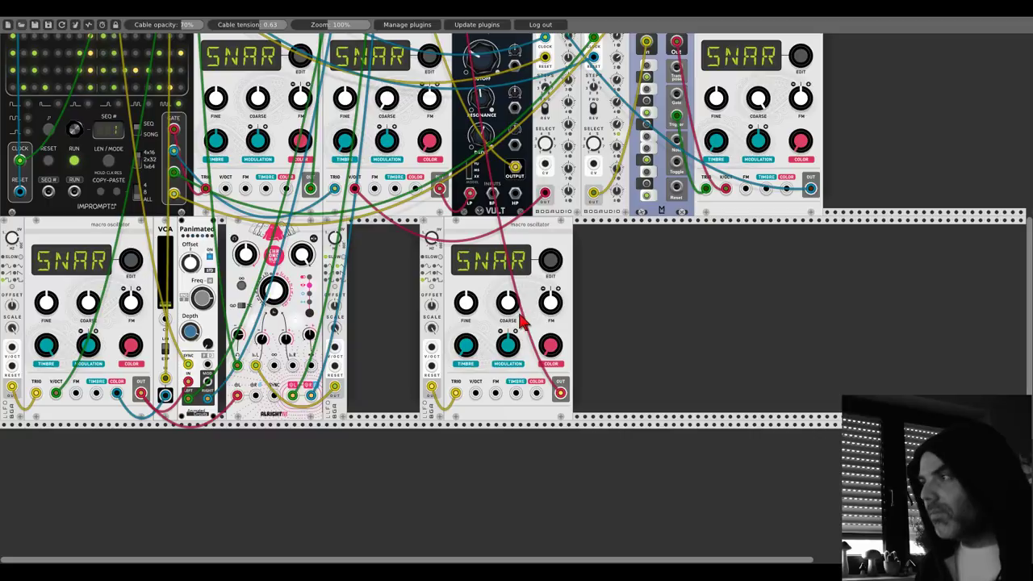
pyautogui.moveTo(463, 357); pyautogui.dragTo(463, 357)
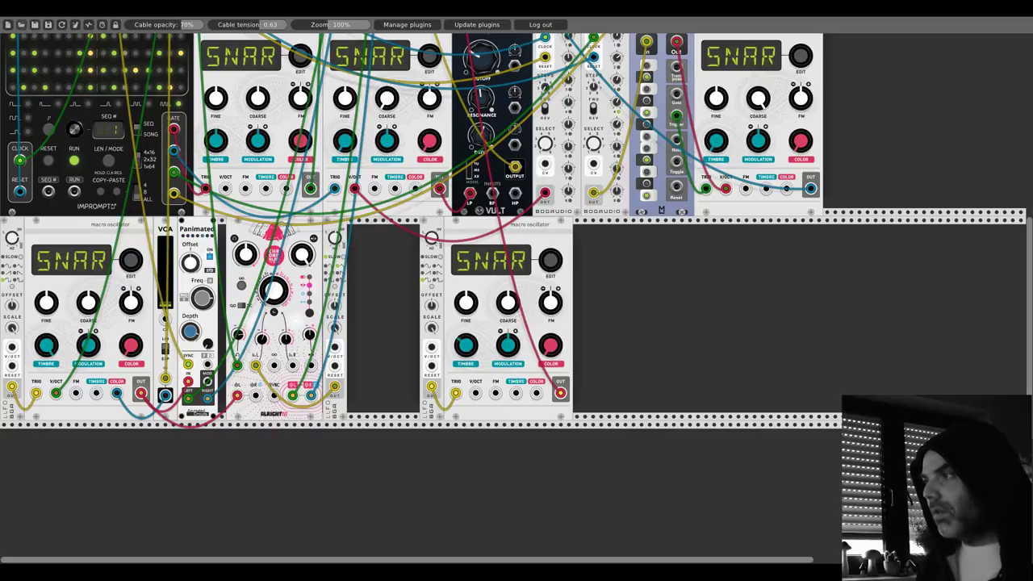
# Step: Shift the new macro oscillator and its LLFO further right to leave more free space before them
pyautogui.rightClick(626, 333)
pyautogui.click(671, 339)
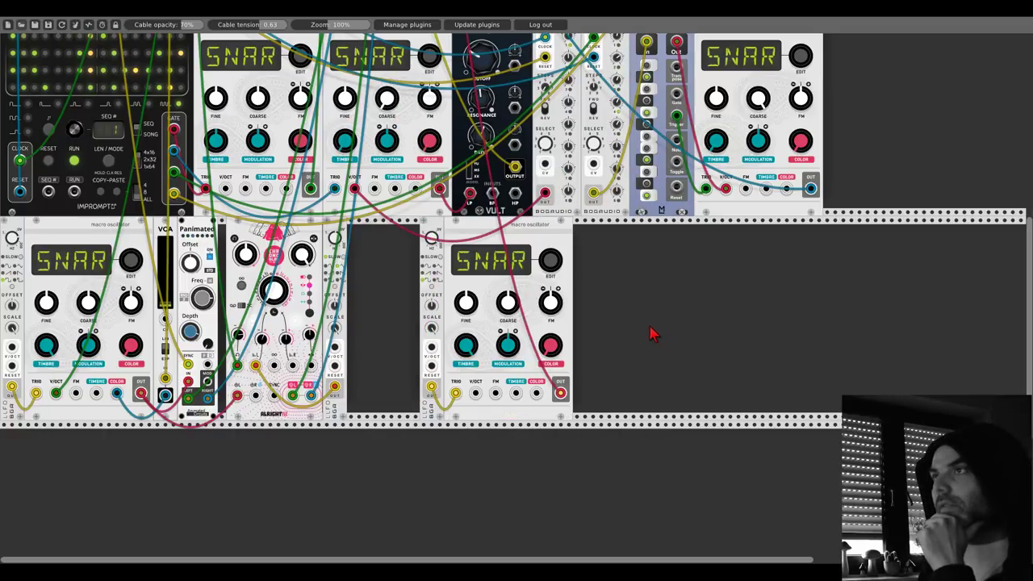
pyautogui.moveTo(489, 242); pyautogui.dragTo(526, 250)
pyautogui.moveTo(433, 232); pyautogui.dragTo(475, 233)
# Step: Shift the mixer, effects and audio modules right and move Branes over to free a gap beside Clocked
pyautogui.scroll(5, 387, 310)
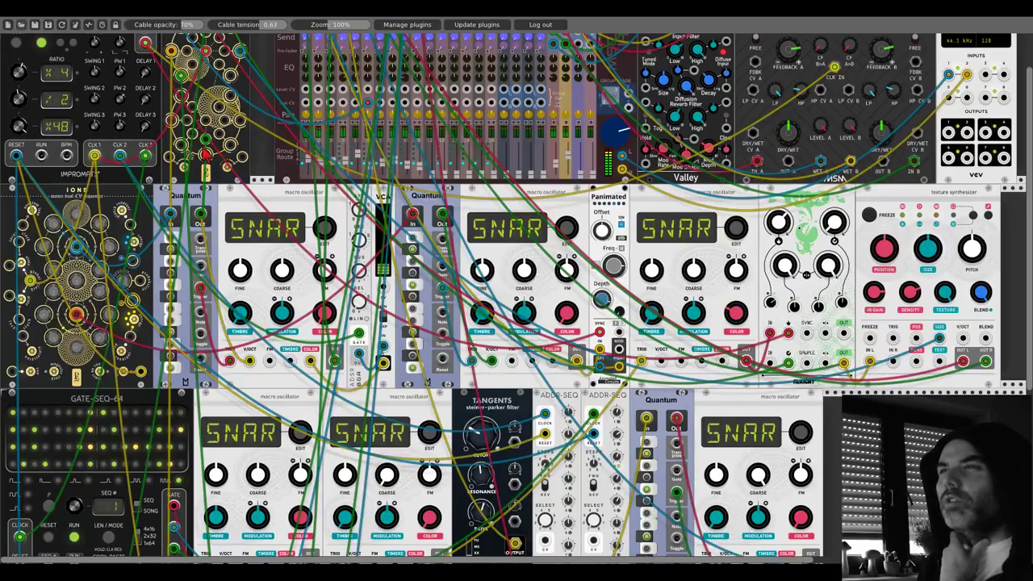
pyautogui.scroll(1, 206, 153)
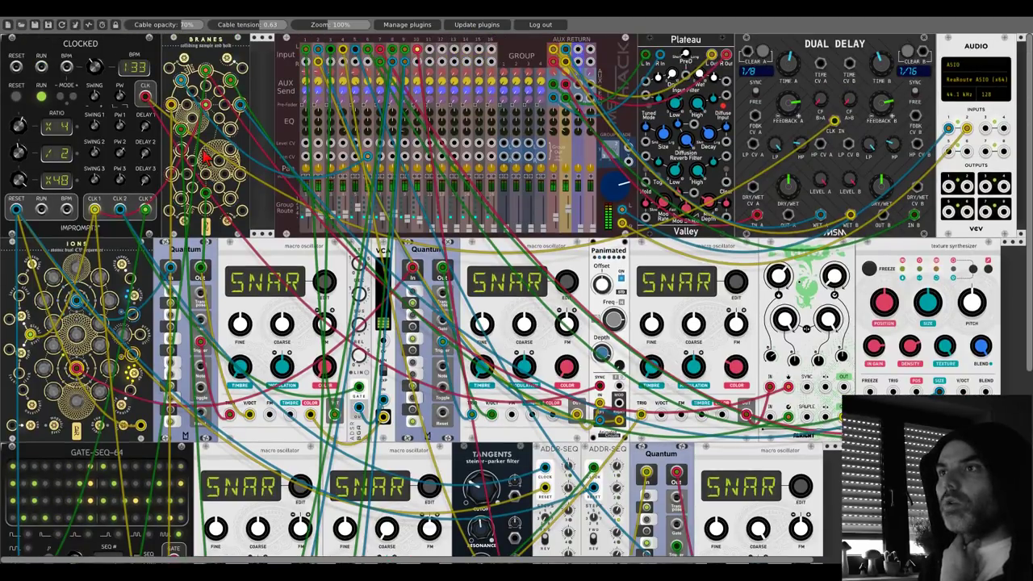
pyautogui.moveTo(907, 52); pyautogui.dragTo(948, 52)
pyautogui.moveTo(666, 56); pyautogui.dragTo(728, 58)
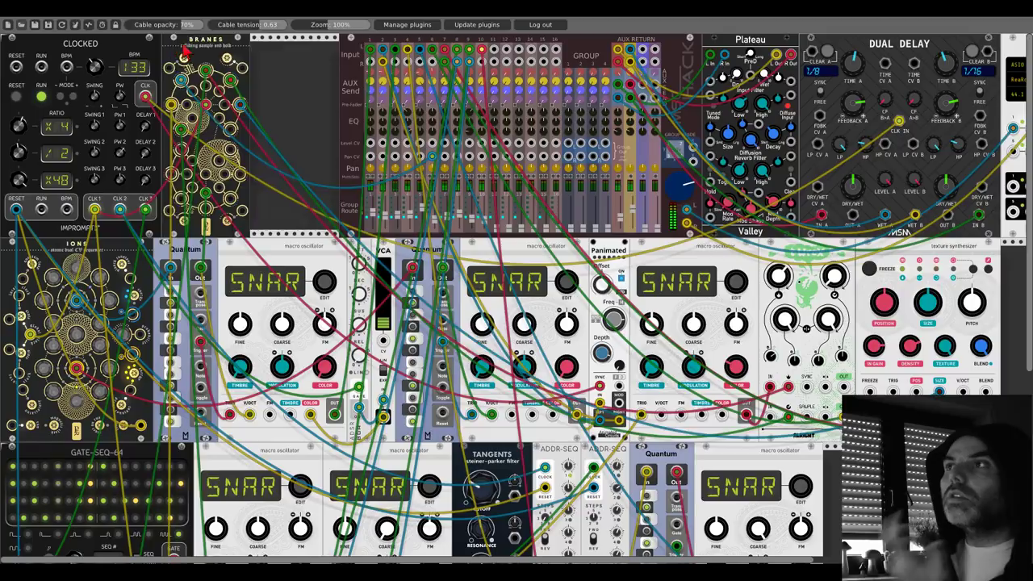
pyautogui.moveTo(182, 53); pyautogui.dragTo(270, 56)
# Step: Add the SynthKit Clock Divider in the gap between Clocked and Branes
pyautogui.rightClick(208, 87)
pyautogui.write('clock')
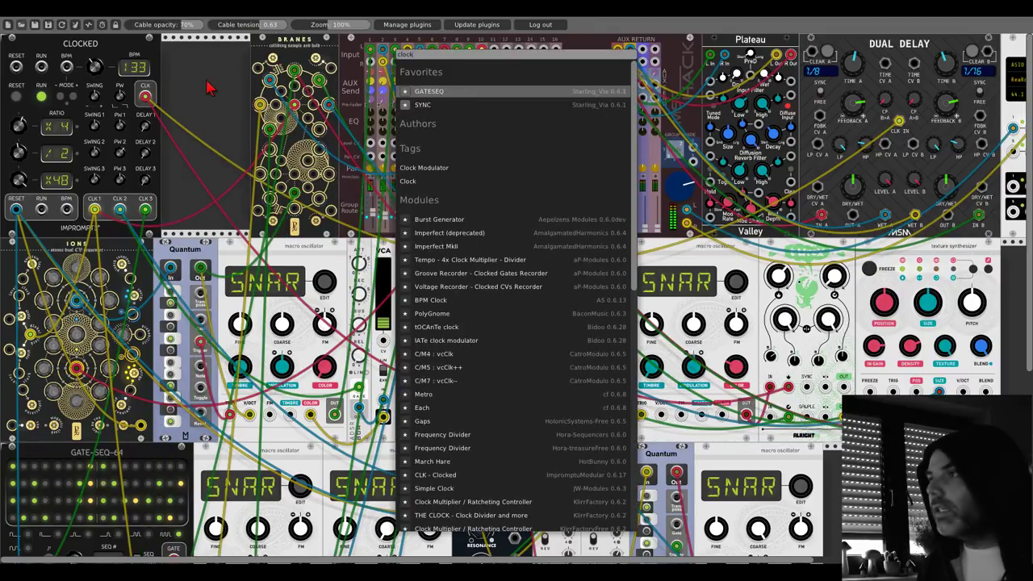
pyautogui.write(' di')
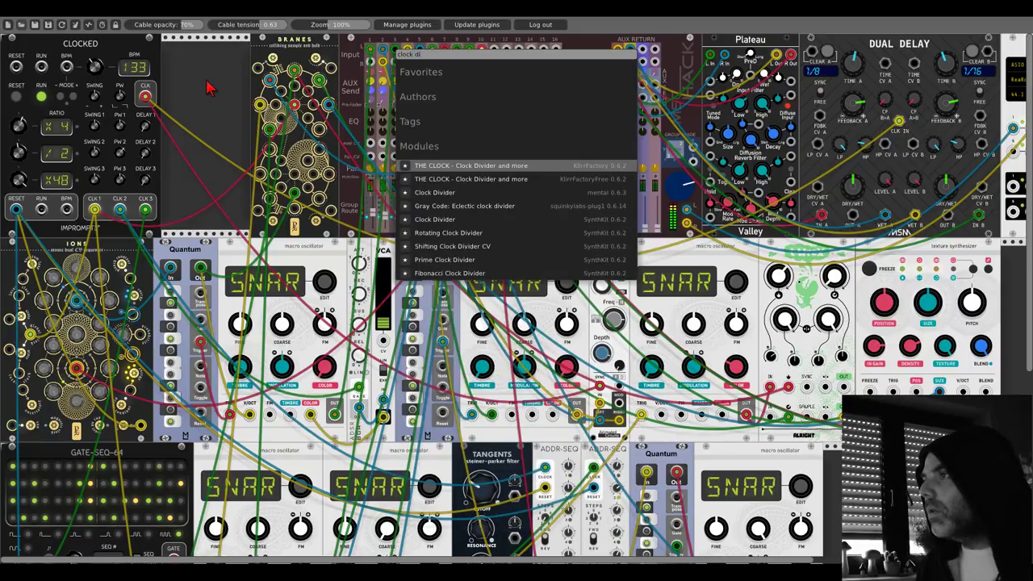
pyautogui.click(433, 221)
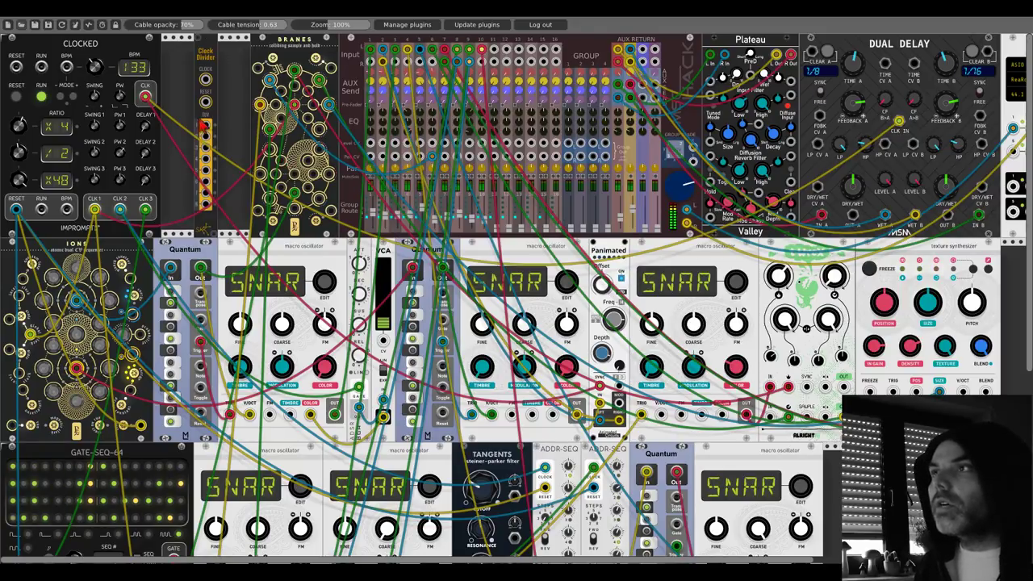
# Step: Patch Clocked's CLK output into the Clock Divider and its last division output into Branes' lower section, with Branes moved up beside the divider
pyautogui.moveTo(206, 81); pyautogui.dragTo(148, 100)
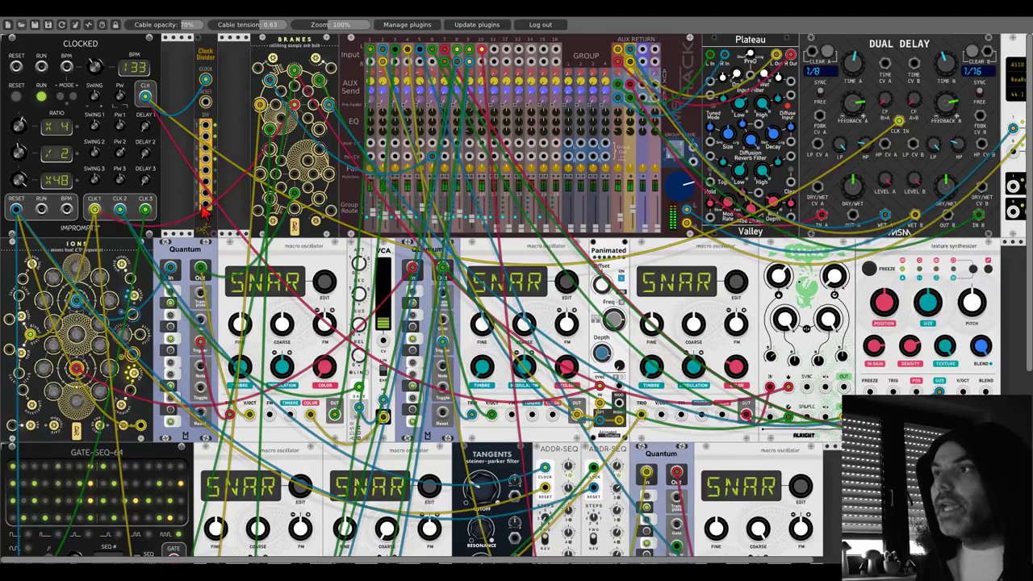
pyautogui.moveTo(206, 211); pyautogui.dragTo(292, 187)
pyautogui.moveTo(289, 46); pyautogui.dragTo(239, 46)
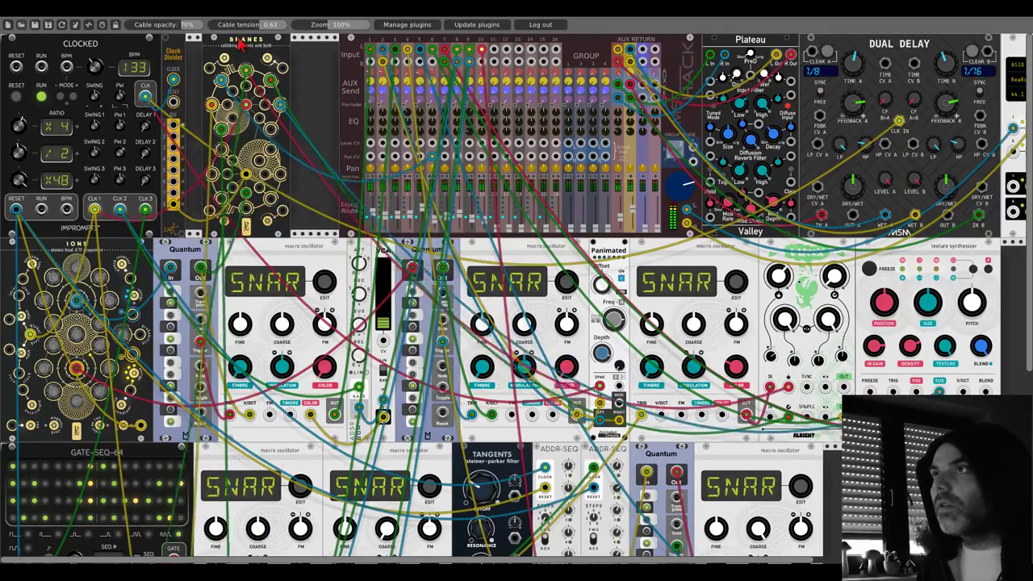
# Step: Patch a lower Branes output into the V/OCT input of the LLFO driving the new macro oscillator
pyautogui.scroll(-5, 233, 214)
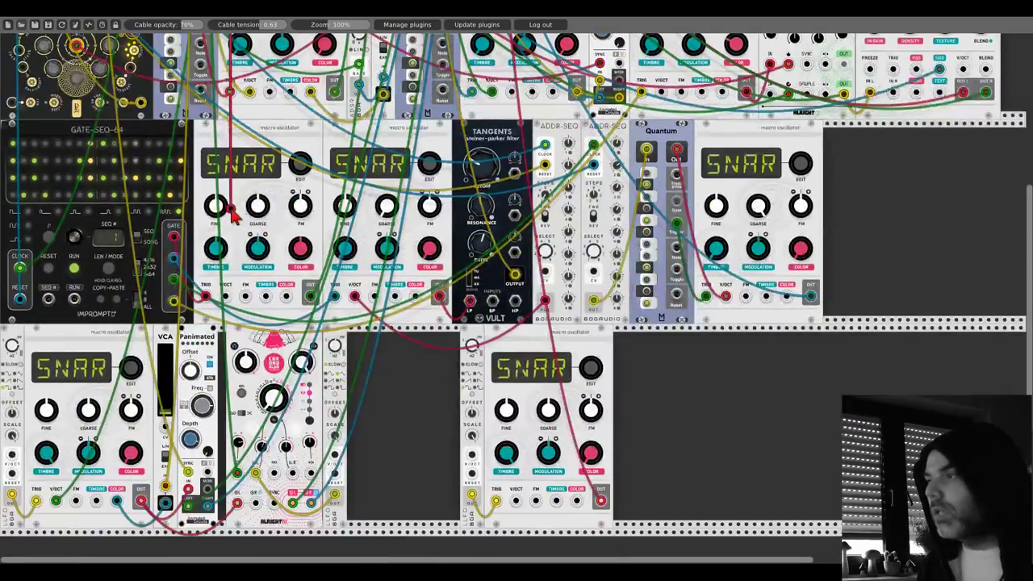
pyautogui.scroll(-1, 233, 214)
pyautogui.moveTo(239, 162); pyautogui.dragTo(472, 401)
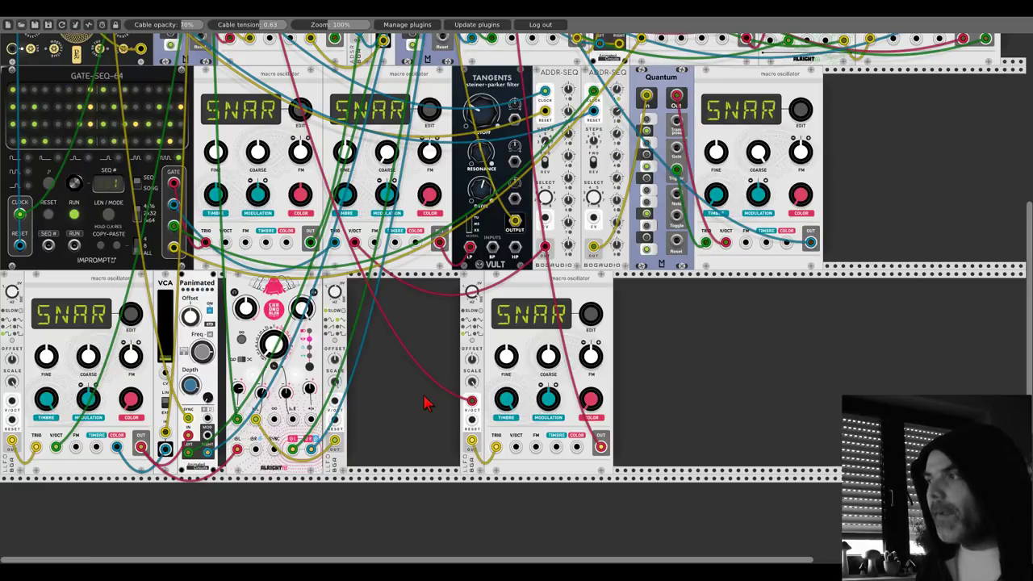
# Step: Try another clock source for Branes' lower section and move the new LLFO's V/OCT cable to a different Branes output
pyautogui.scroll(8, 426, 404)
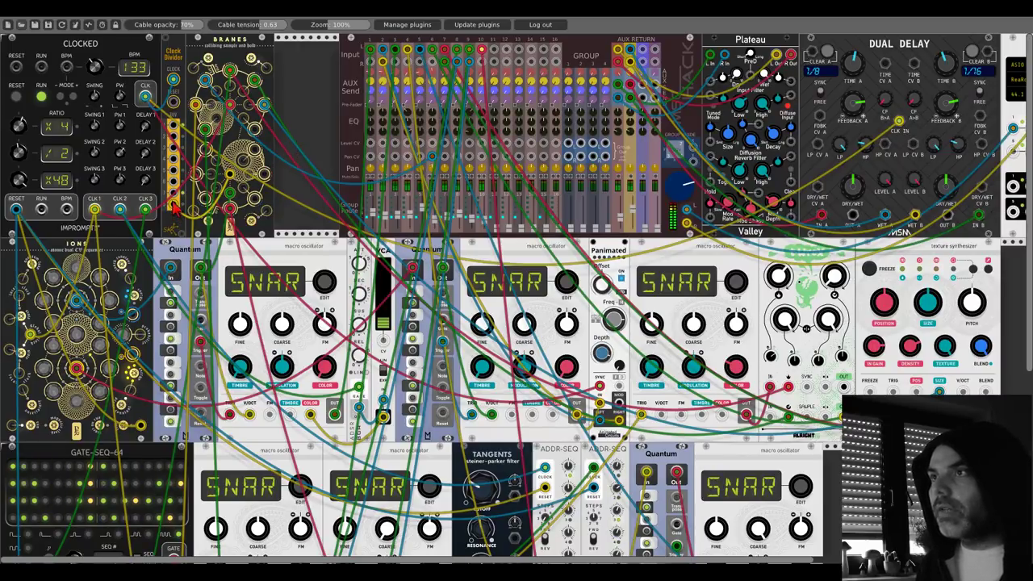
pyautogui.moveTo(175, 208); pyautogui.dragTo(177, 203)
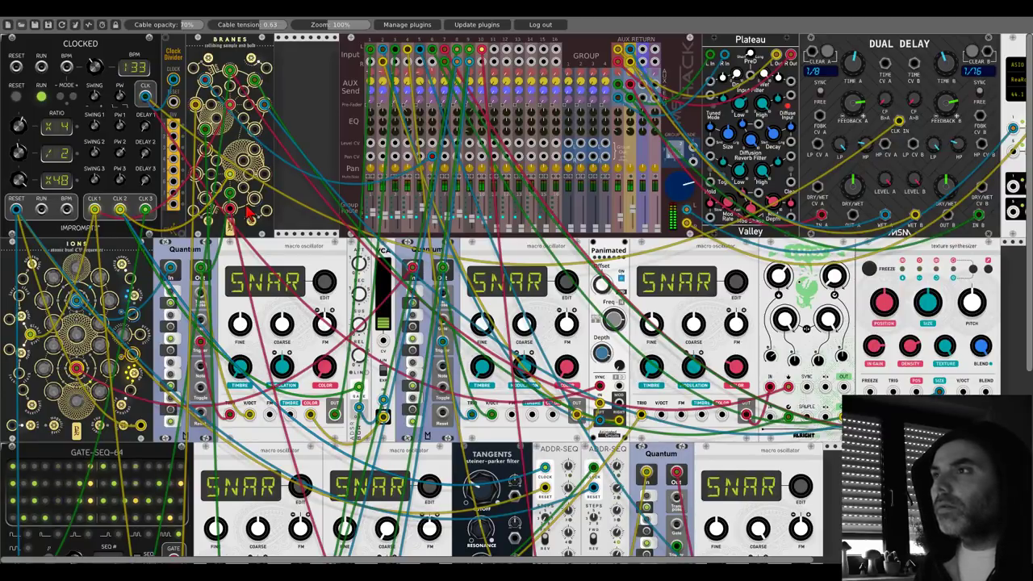
pyautogui.scroll(-5, 279, 238)
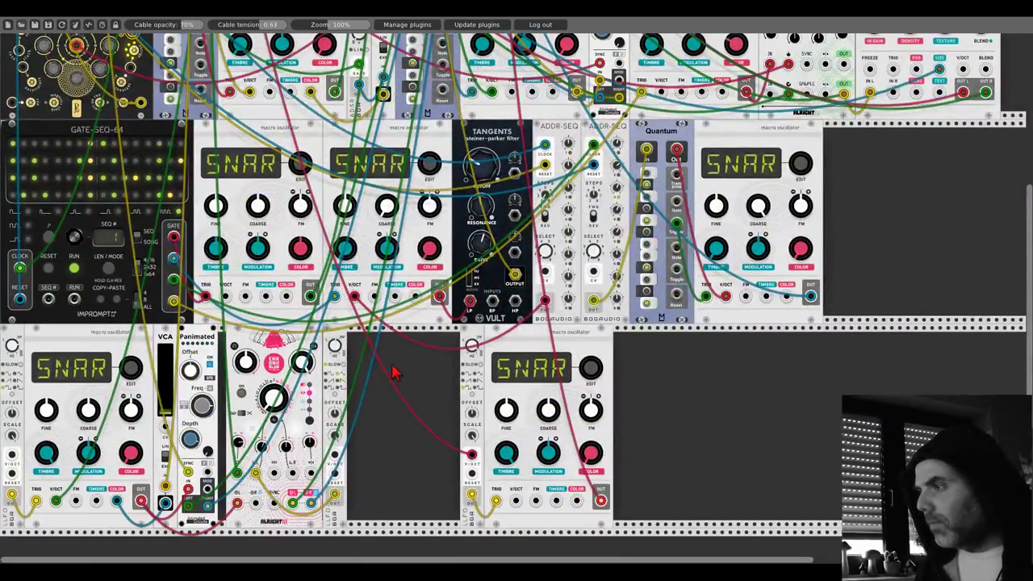
pyautogui.scroll(5, 394, 372)
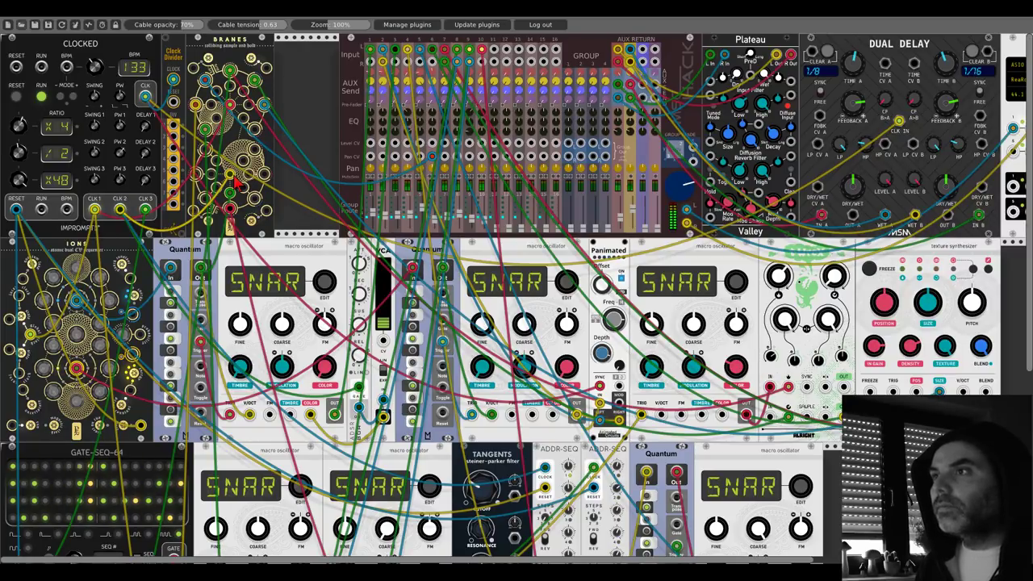
pyautogui.moveTo(238, 181); pyautogui.dragTo(231, 209)
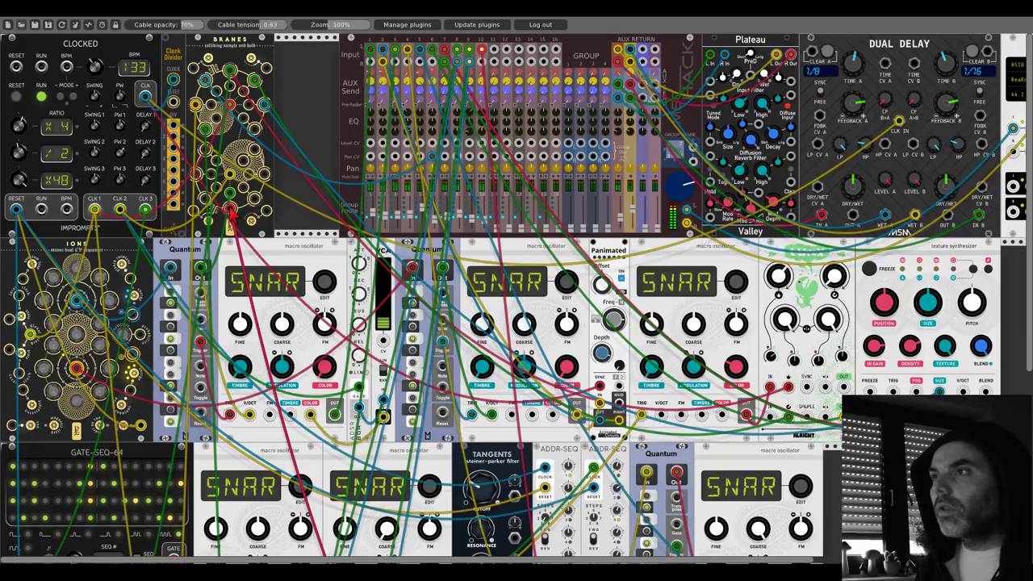
pyautogui.moveTo(231, 208); pyautogui.dragTo(255, 201)
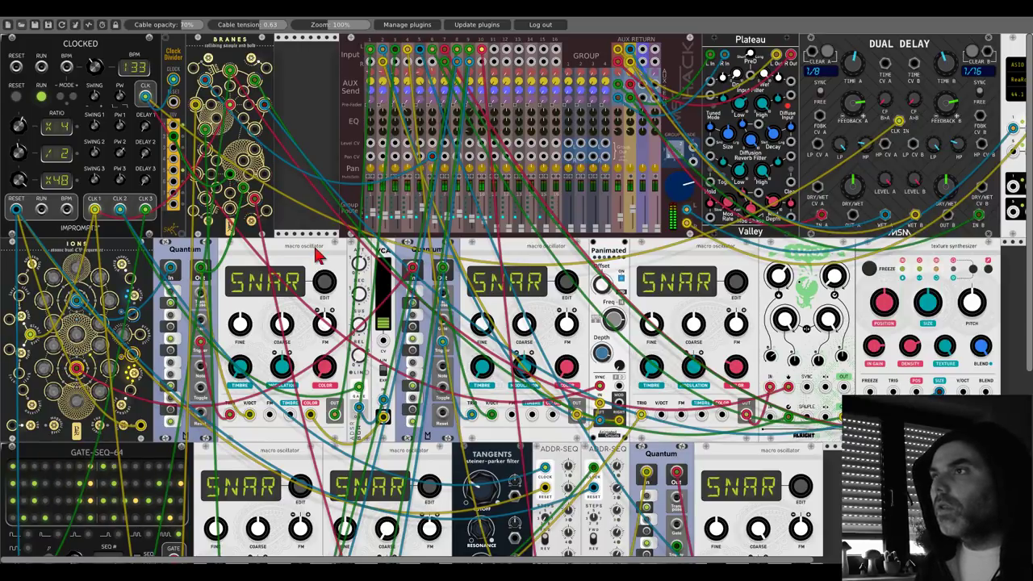
# Step: Add the Bogaudio S&H dual sample and hold module directly left of the new macro oscillator's LLFO
pyautogui.scroll(-5, 351, 278)
pyautogui.scroll(-2, 351, 278)
pyautogui.rightClick(434, 323)
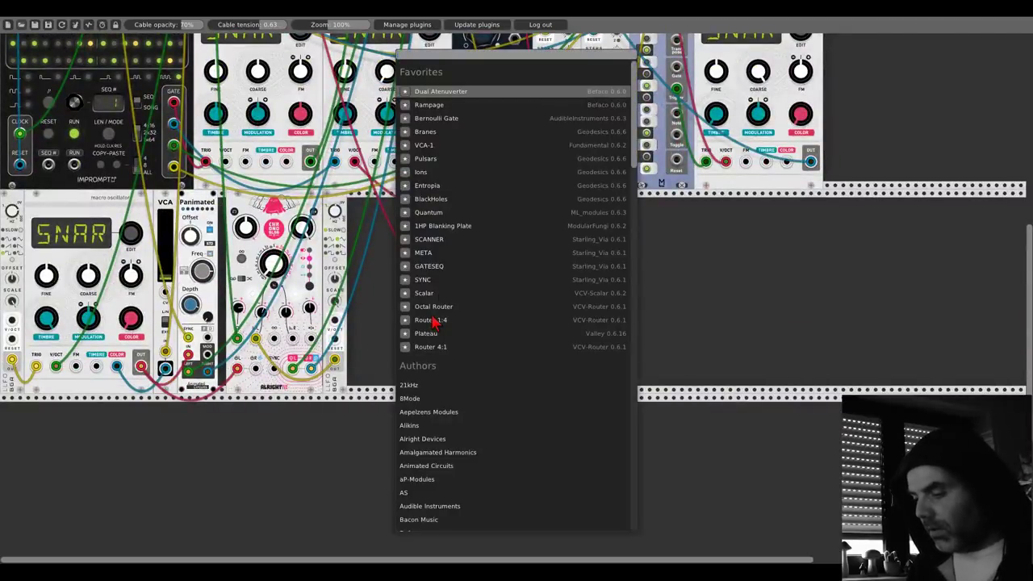
pyautogui.write('sample')
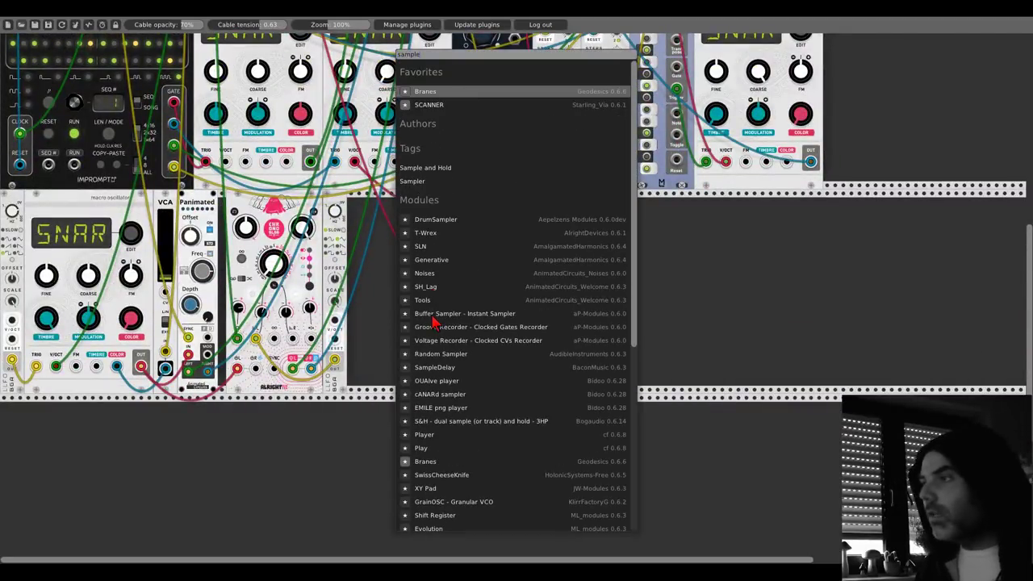
pyautogui.click(473, 421)
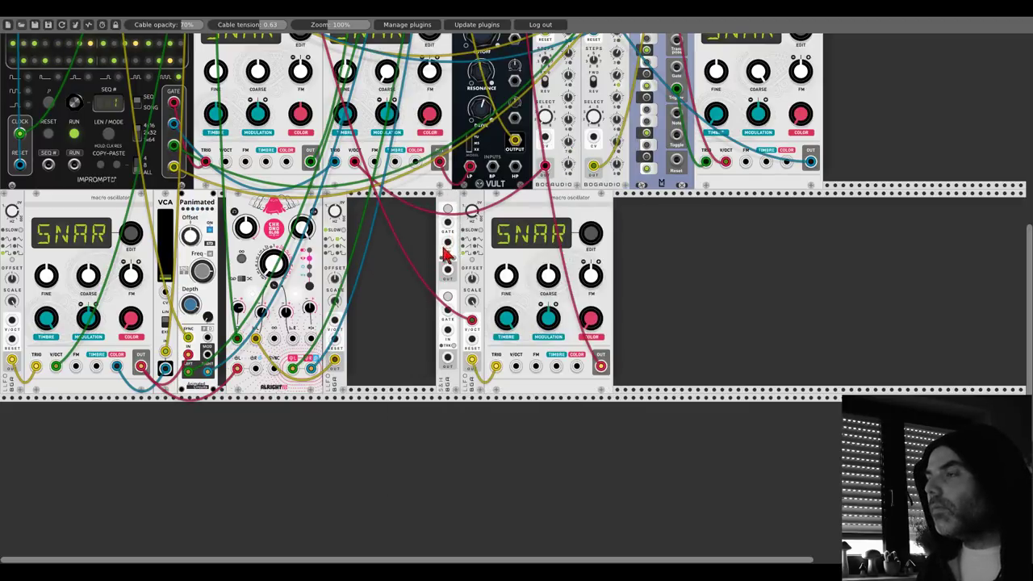
# Step: Patch upper-row signals into the first S&H section's gate and input, and its output into the new LLFO's V/OCT input
pyautogui.scroll(5, 374, 282)
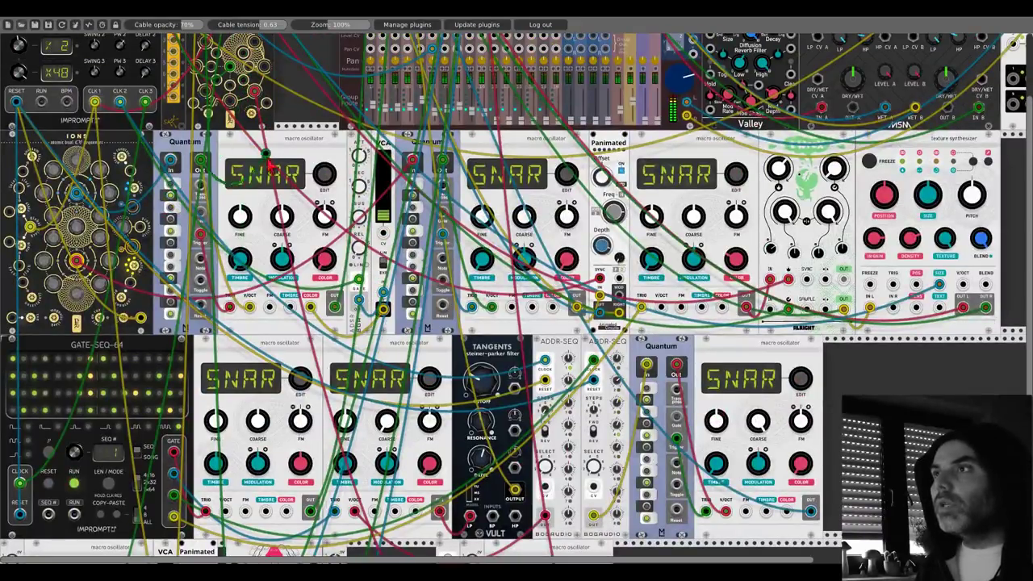
pyautogui.scroll(-3, 272, 143)
pyautogui.scroll(5, 243, 113)
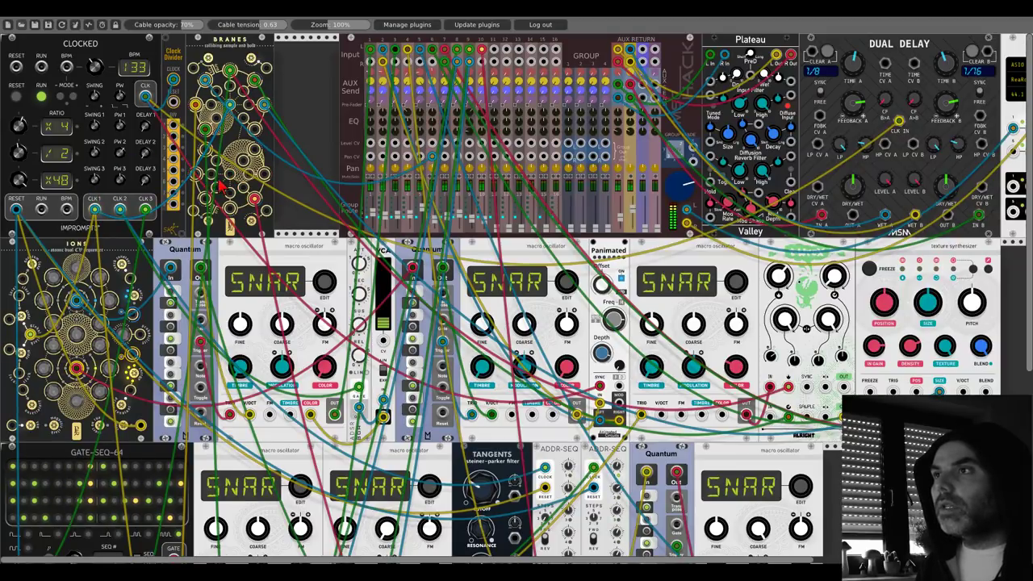
pyautogui.scroll(-5, 179, 198)
pyautogui.scroll(-2, 179, 197)
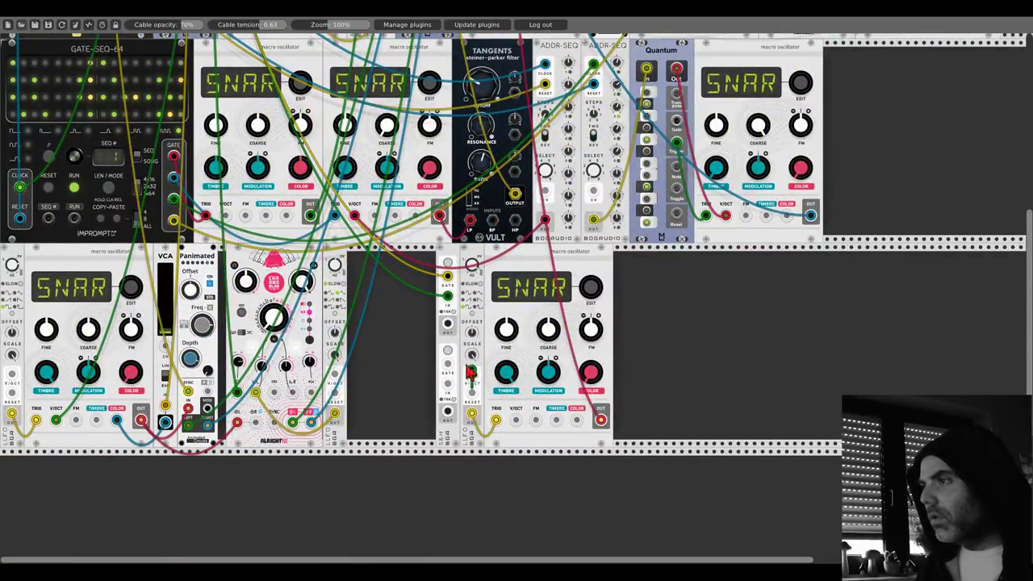
pyautogui.moveTo(470, 372); pyautogui.dragTo(447, 324)
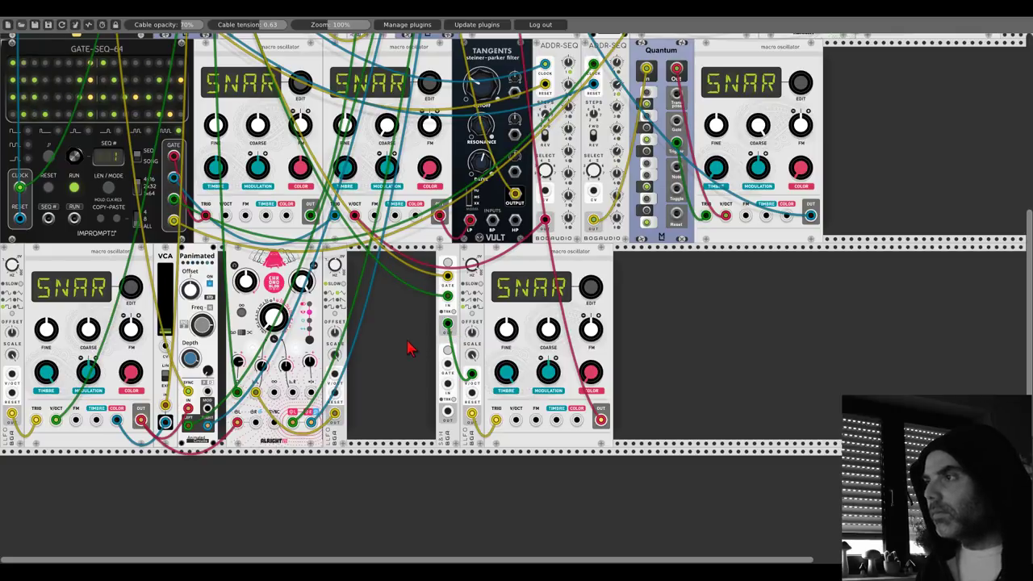
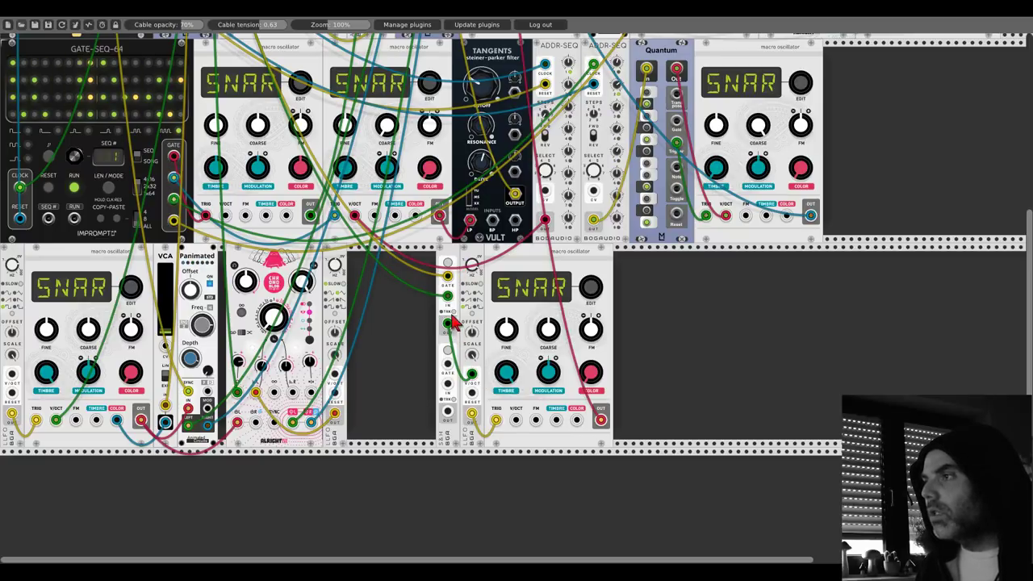
# Step: Delete the S&H module and shift the newest macro oscillator and its LLFO right to free space beside them
pyautogui.rightClick(450, 257)
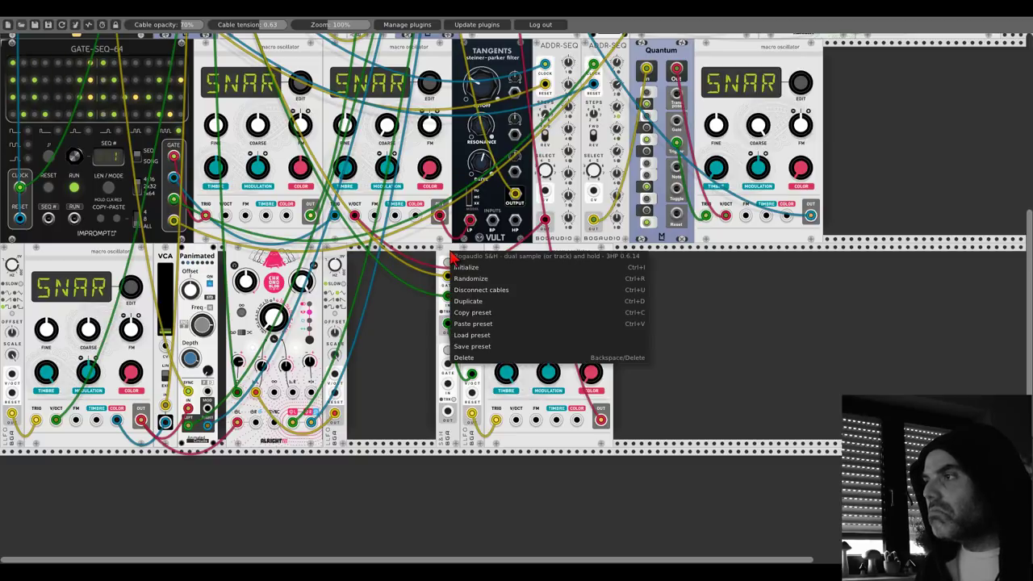
pyautogui.click(464, 357)
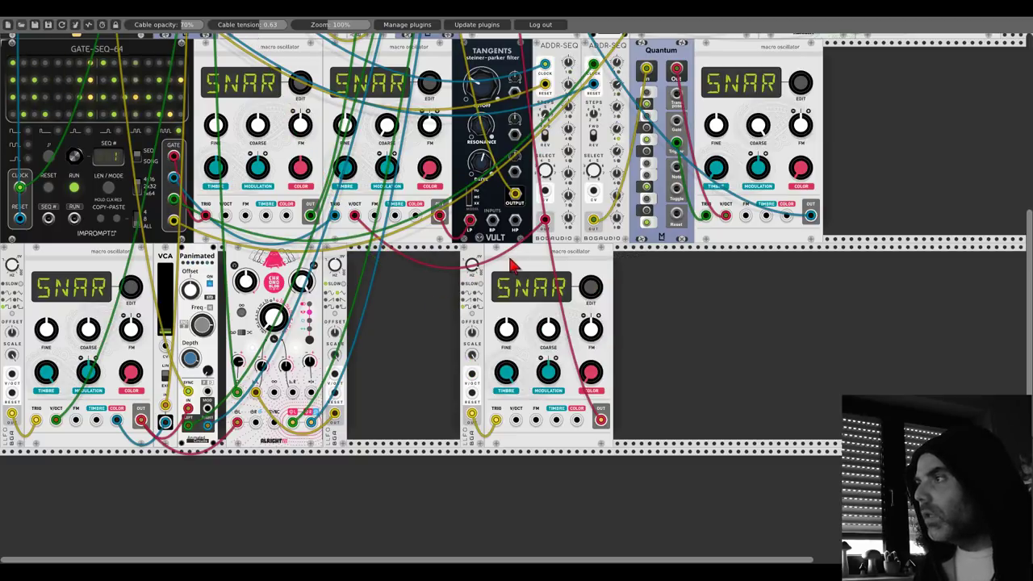
pyautogui.moveTo(516, 266); pyautogui.dragTo(588, 268)
# Step: Add the ML_modules Constants module in the gap left of the newest macro oscillator's LLFO
pyautogui.rightClick(480, 296)
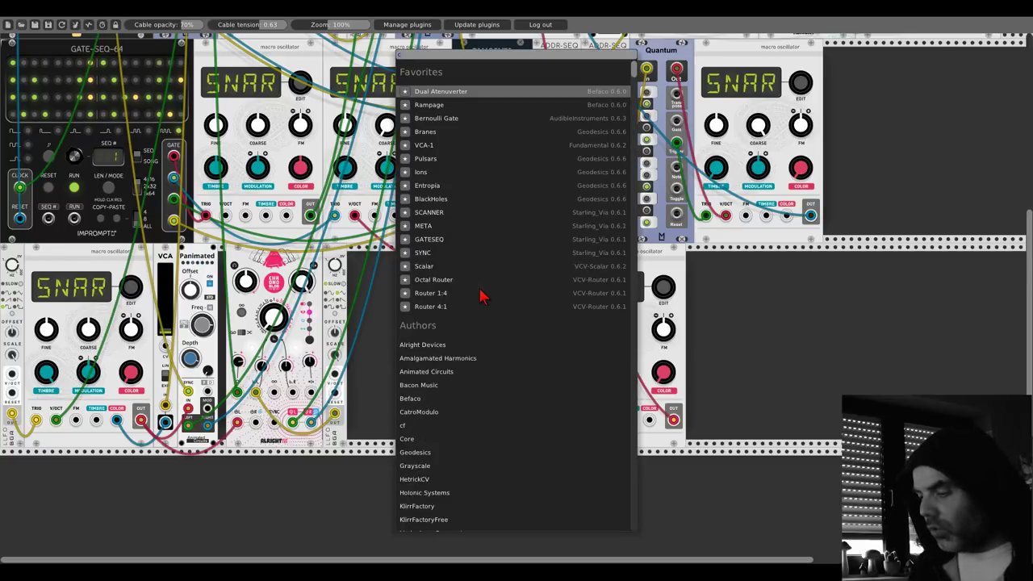
pyautogui.write('cosma')
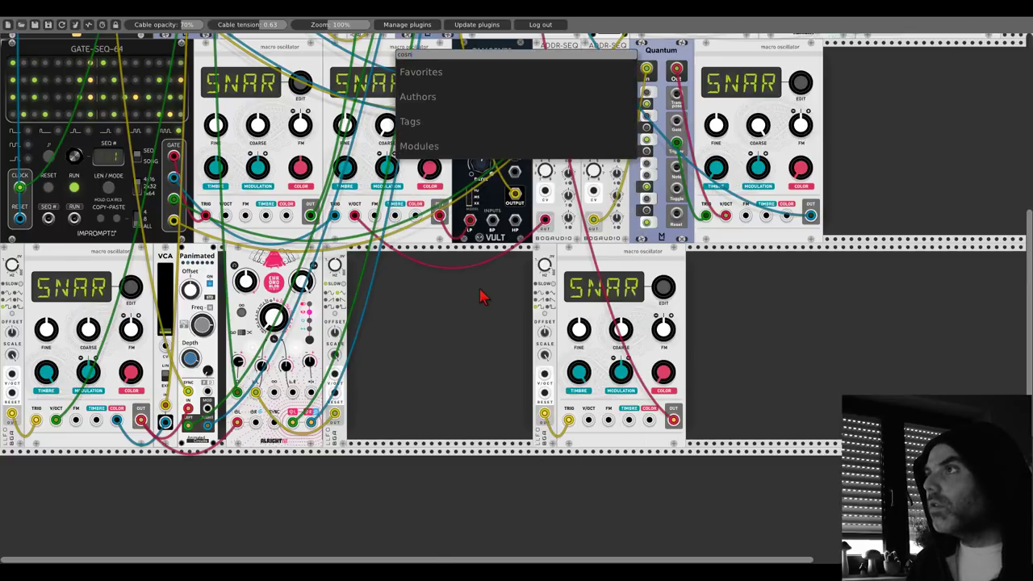
pyautogui.press('BackSpace')
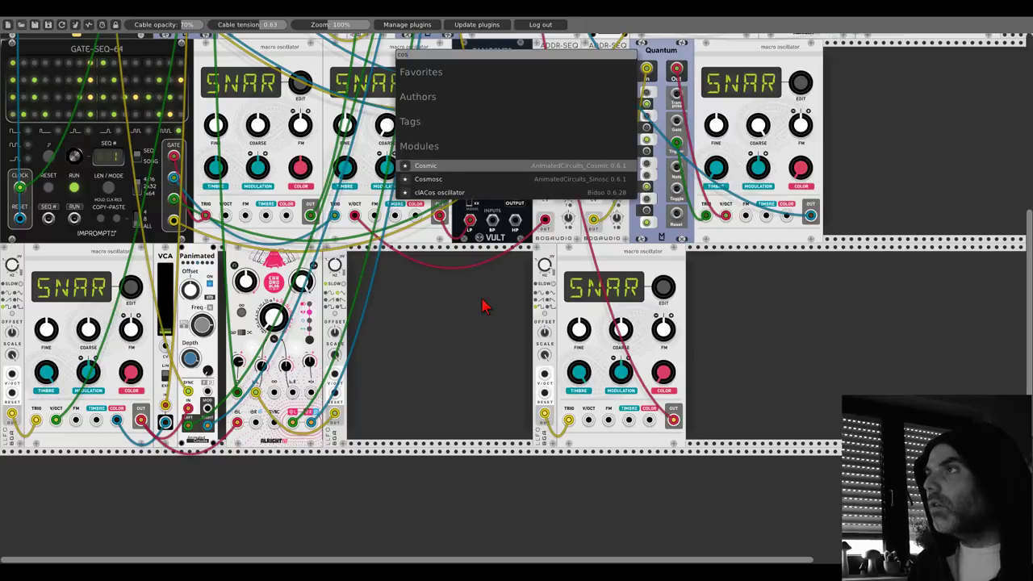
pyautogui.press('BackSpace')
pyautogui.write('ns')
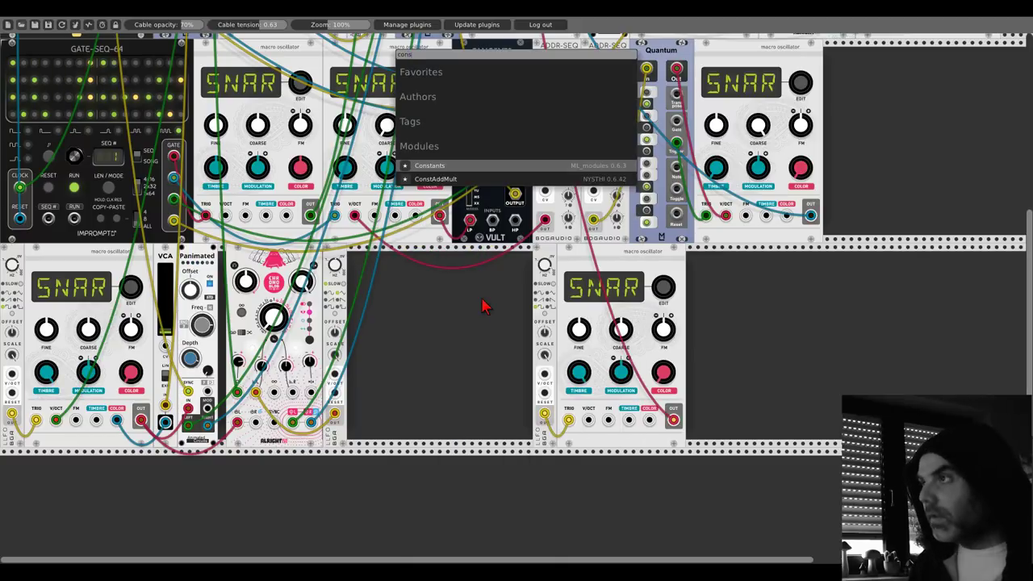
pyautogui.click(457, 167)
# Step: Try the 5, 7 and 3 semitone outputs of Constants in the LLFO's V/OCT input, returning to 5
pyautogui.moveTo(490, 369); pyautogui.dragTo(517, 380)
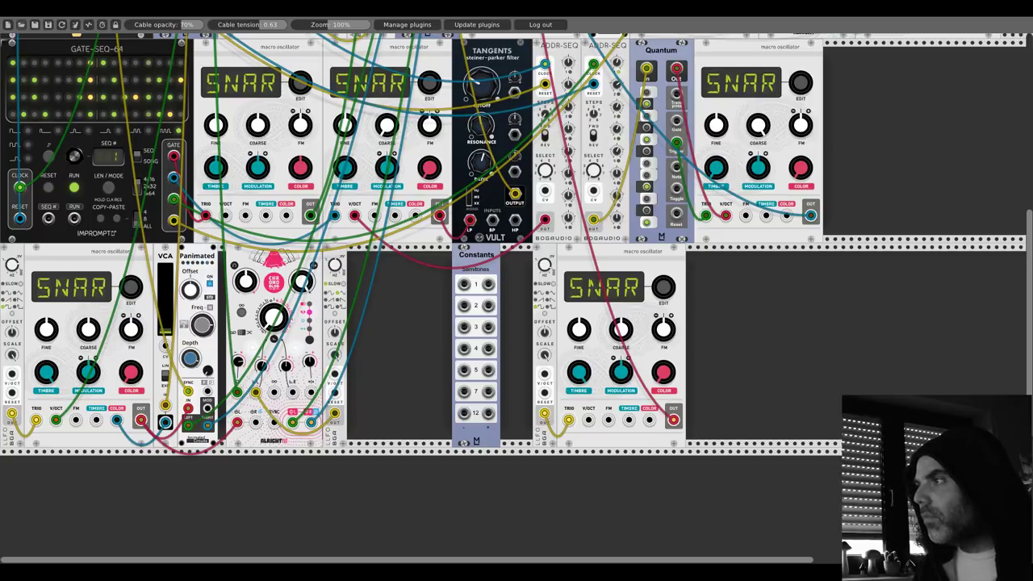
pyautogui.moveTo(488, 370); pyautogui.dragTo(544, 376)
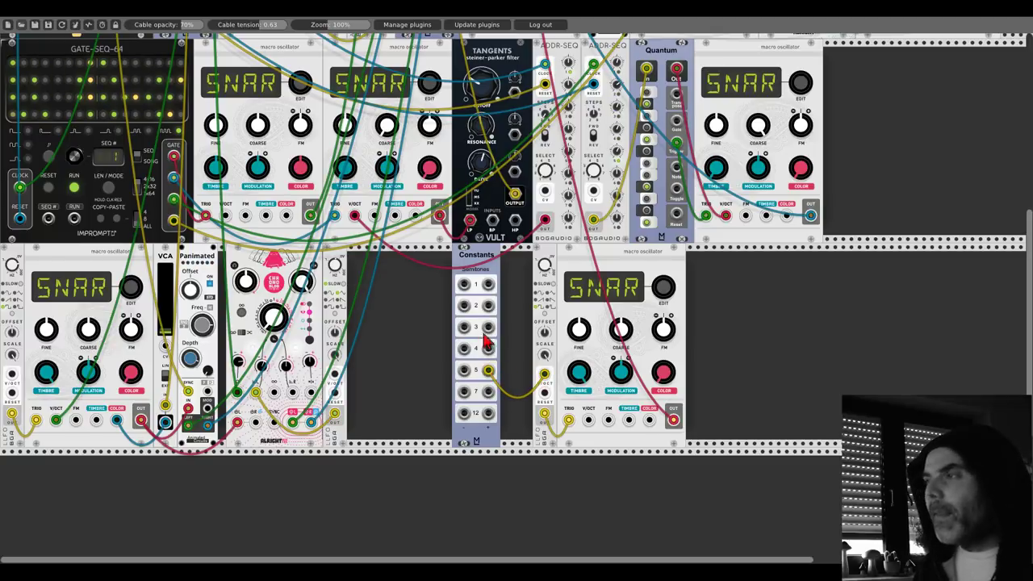
pyautogui.moveTo(486, 271); pyautogui.dragTo(462, 269)
pyautogui.moveTo(464, 369); pyautogui.dragTo(464, 392)
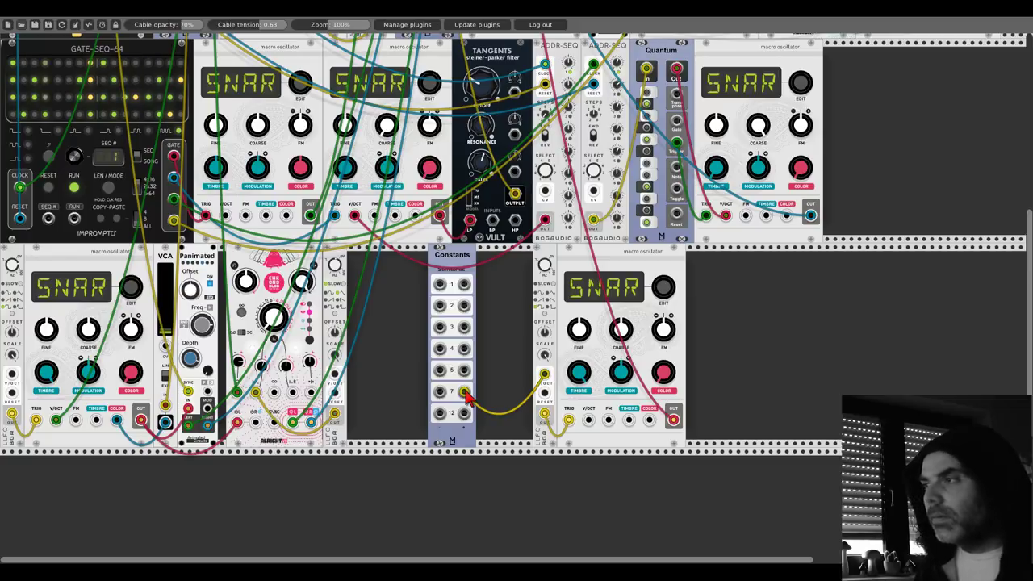
pyautogui.moveTo(465, 392); pyautogui.dragTo(477, 347)
pyautogui.moveTo(464, 326); pyautogui.dragTo(545, 378)
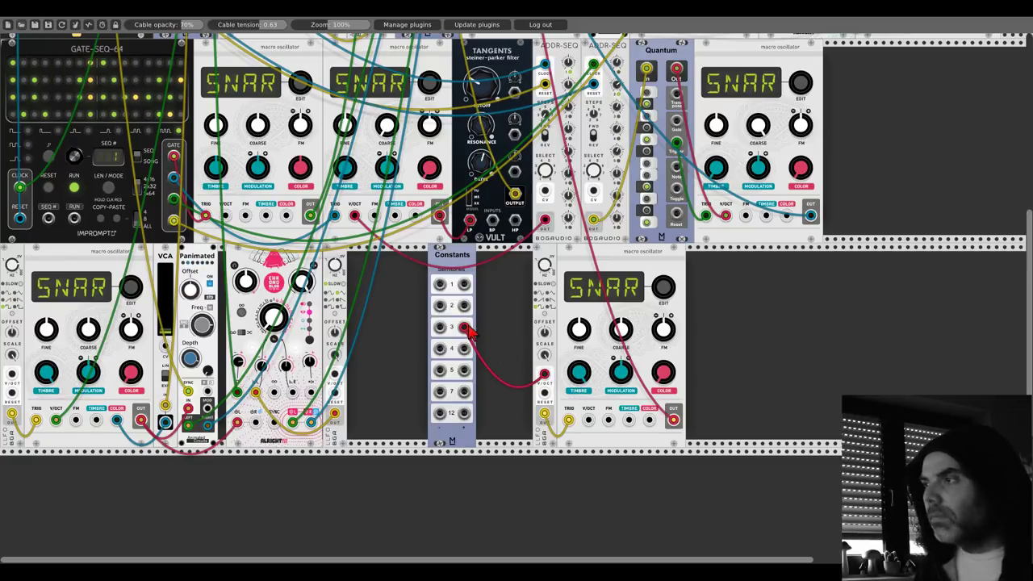
pyautogui.moveTo(465, 328); pyautogui.dragTo(465, 370)
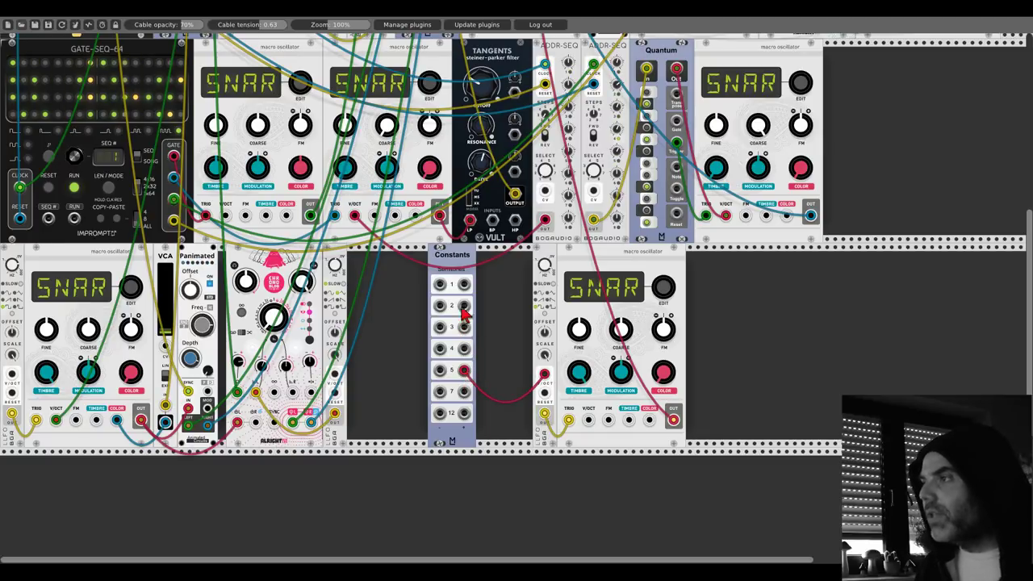
# Step: Add a Sequential Switch 2 directly right of Constants and patch the 3, 5 and 7 semitone outputs into its inputs
pyautogui.rightClick(487, 296)
pyautogui.write('sequ')
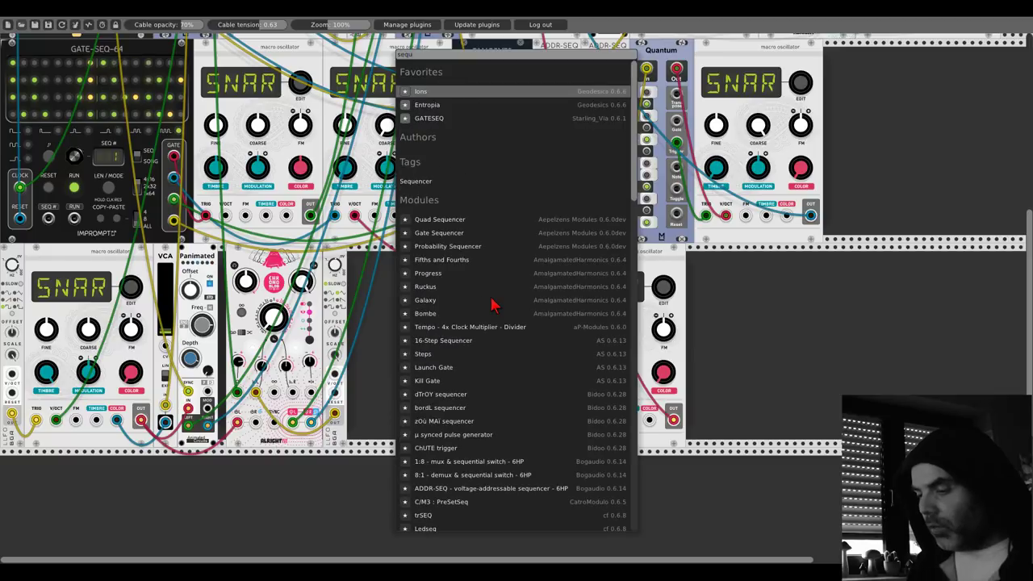
pyautogui.write('entia')
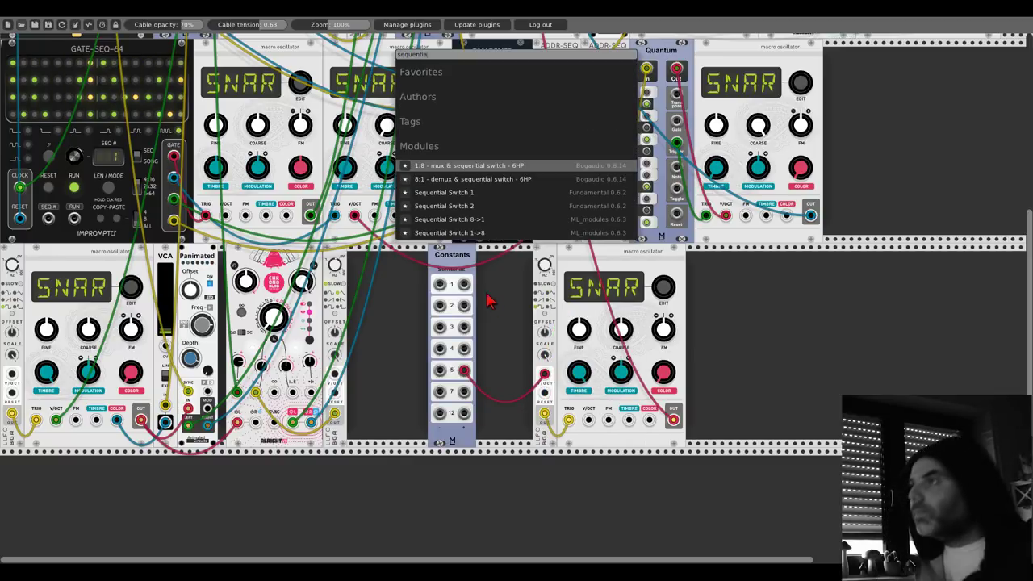
pyautogui.click(456, 208)
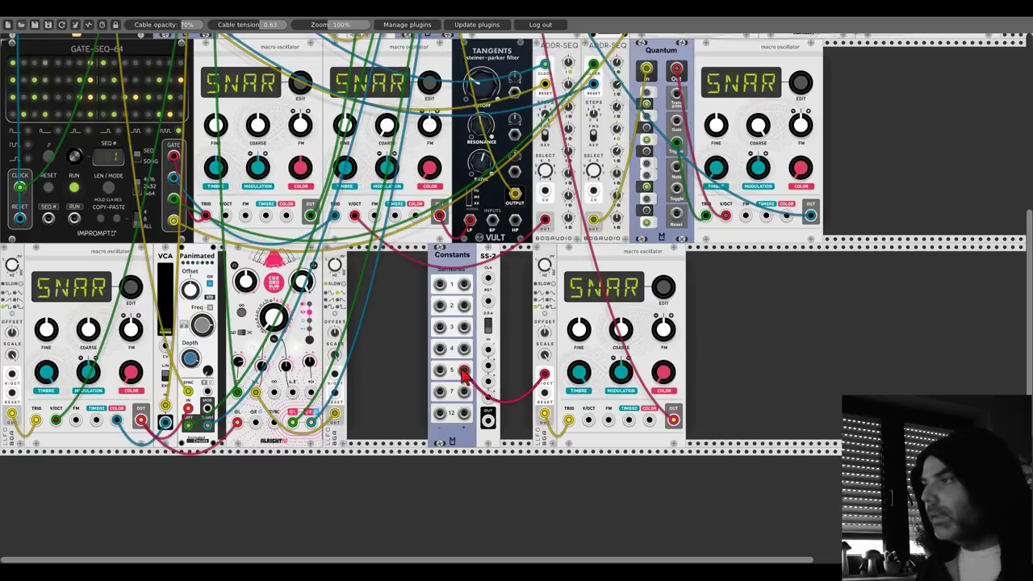
pyautogui.moveTo(465, 374); pyautogui.dragTo(464, 326)
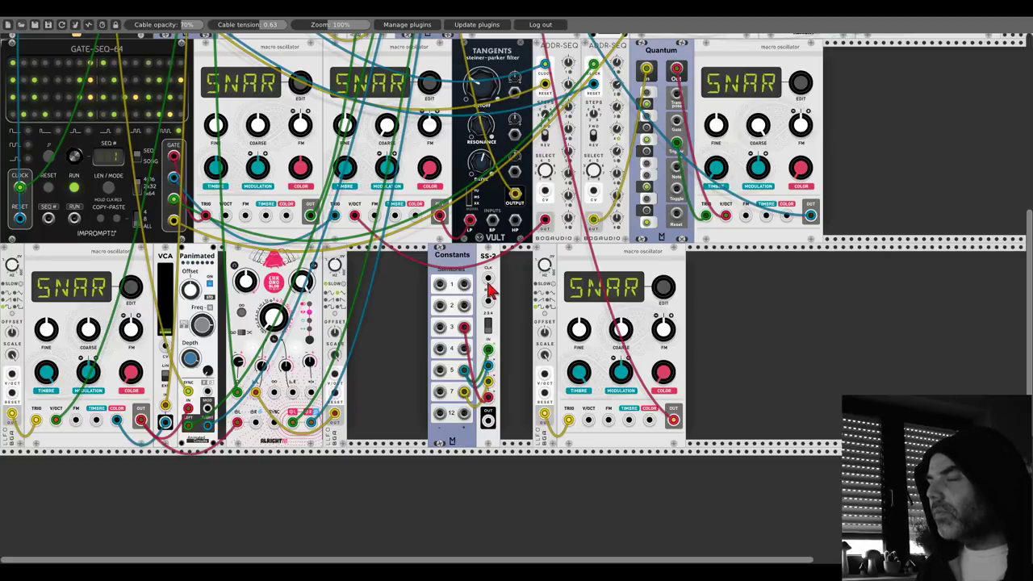
# Step: Patch a Clock Divider output into the SS-2 clock input, and the SS-2 output into the LLFO's V/OCT input
pyautogui.scroll(5, 488, 291)
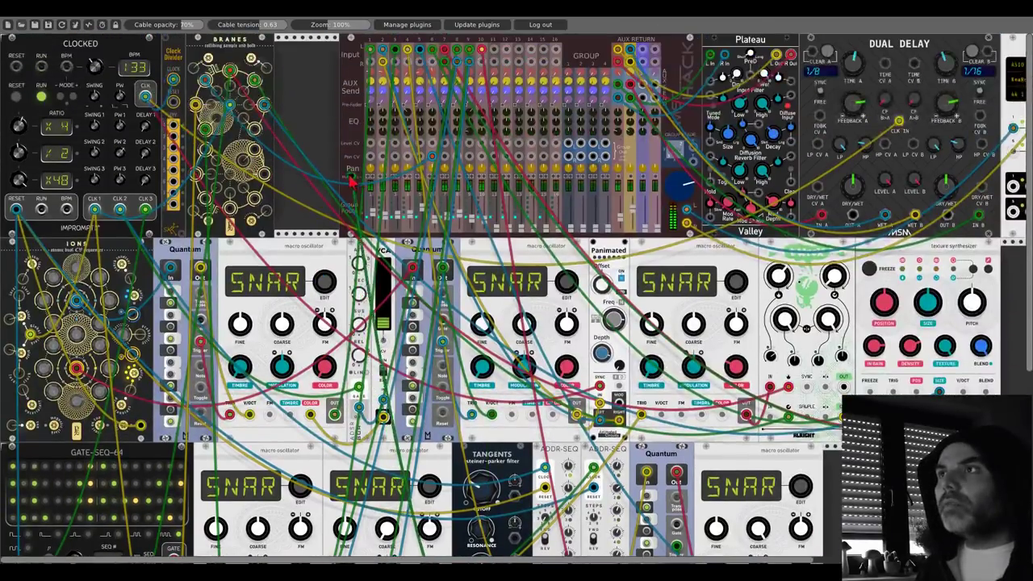
pyautogui.moveTo(351, 182); pyautogui.dragTo(176, 165)
pyautogui.scroll(-6, 176, 165)
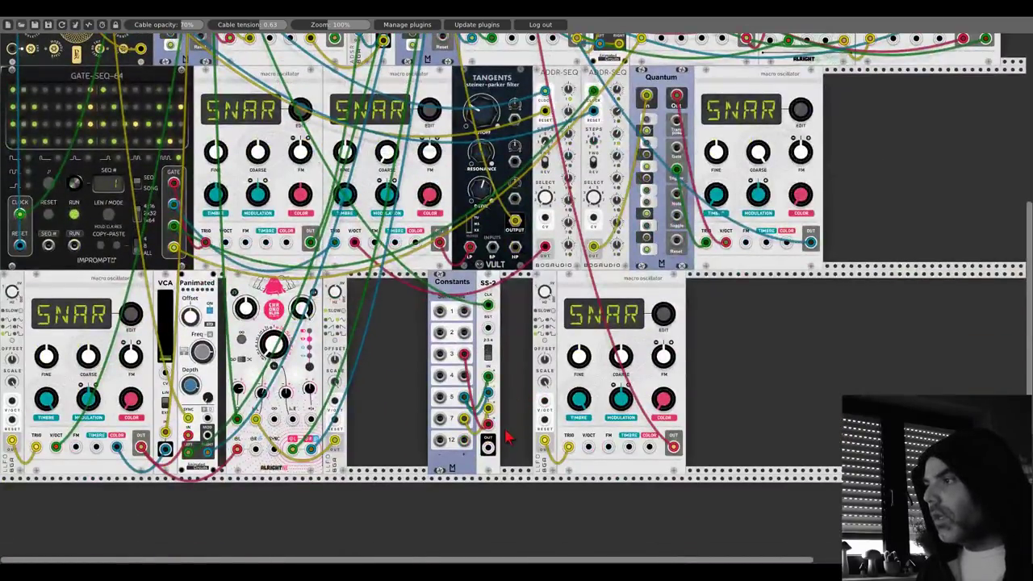
pyautogui.moveTo(501, 450); pyautogui.dragTo(531, 451)
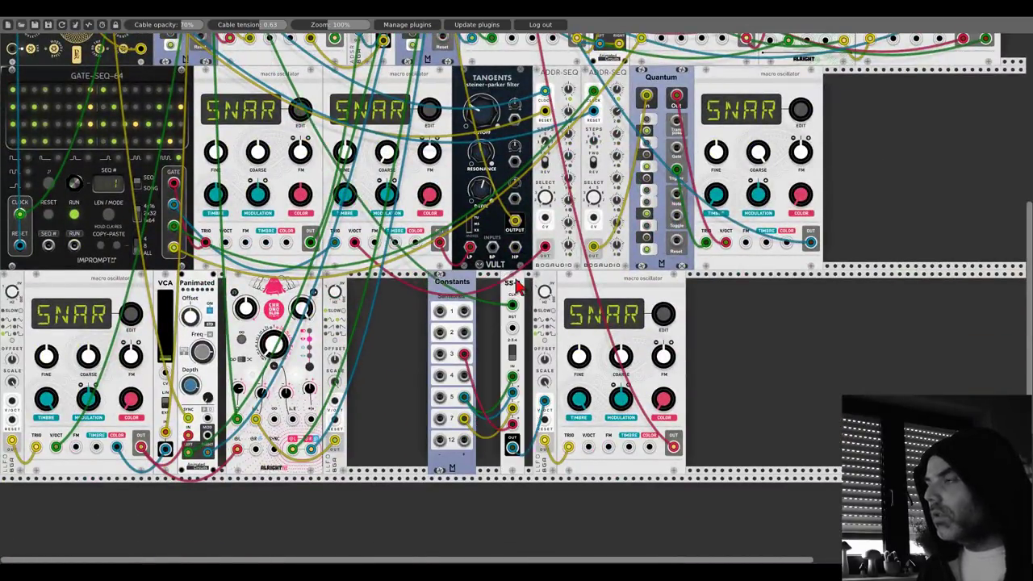
# Step: Move Constants and SS-2 left and add the Befaco Slew Limiter between SS-2 and the LLFO
pyautogui.moveTo(472, 284)
pyautogui.mouseDown()
pyautogui.moveTo(456, 284)
pyautogui.moveTo(466, 287)
pyautogui.mouseUp()
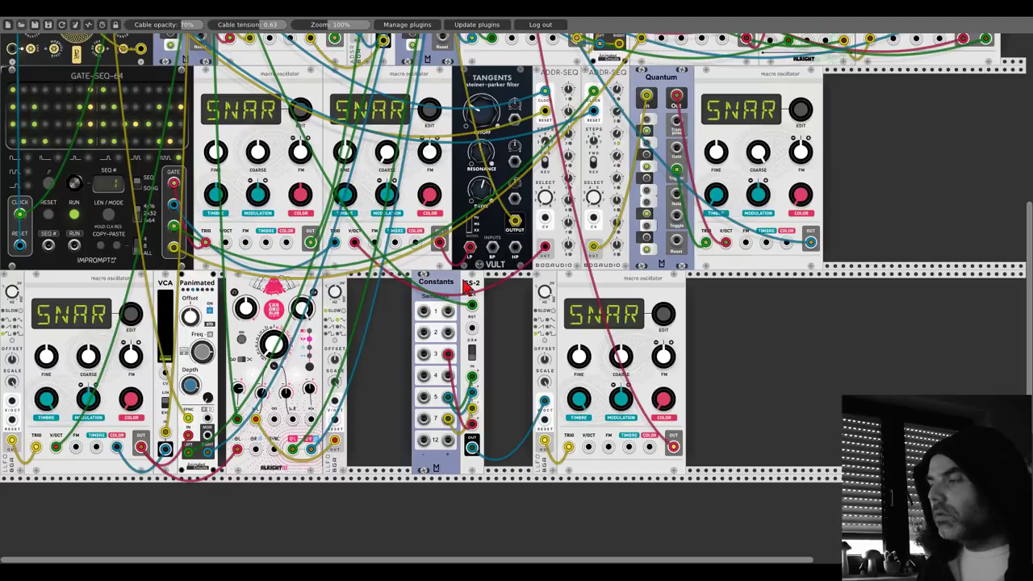
pyautogui.rightClick(502, 340)
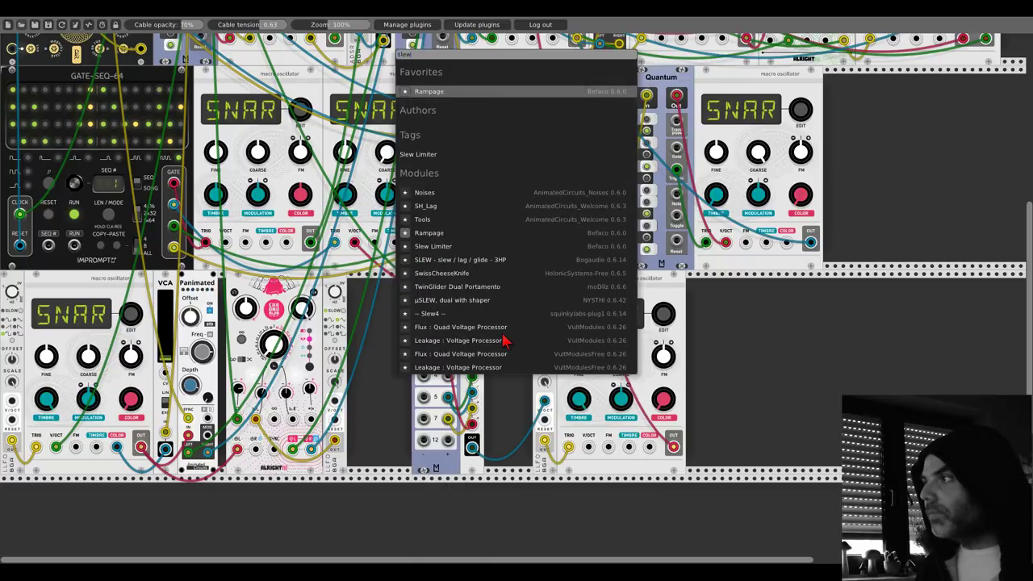
pyautogui.click(449, 247)
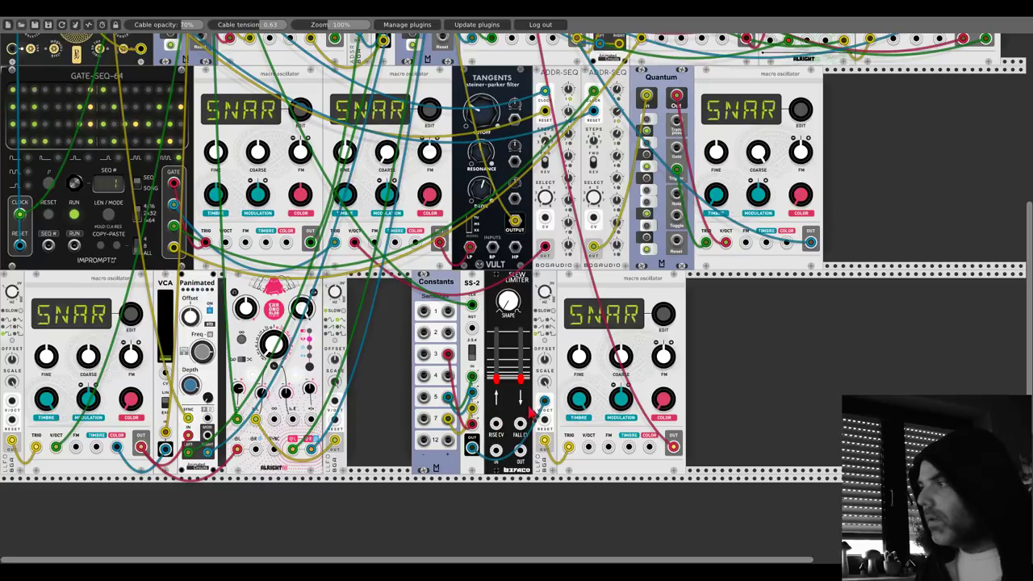
# Step: Route the SS-2 output through the Slew Limiter into the LLFO's V/OCT input and raise the rise and fall sliders
pyautogui.moveTo(532, 413)
pyautogui.mouseDown()
pyautogui.moveTo(497, 450)
pyautogui.moveTo(521, 453)
pyautogui.moveTo(544, 400)
pyautogui.mouseUp()
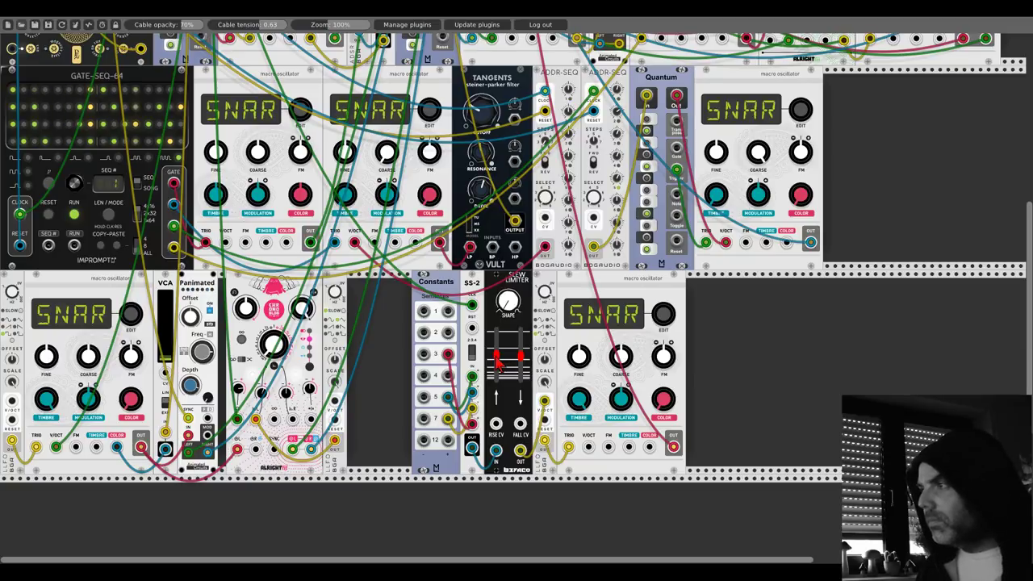
pyautogui.moveTo(499, 359); pyautogui.dragTo(499, 341)
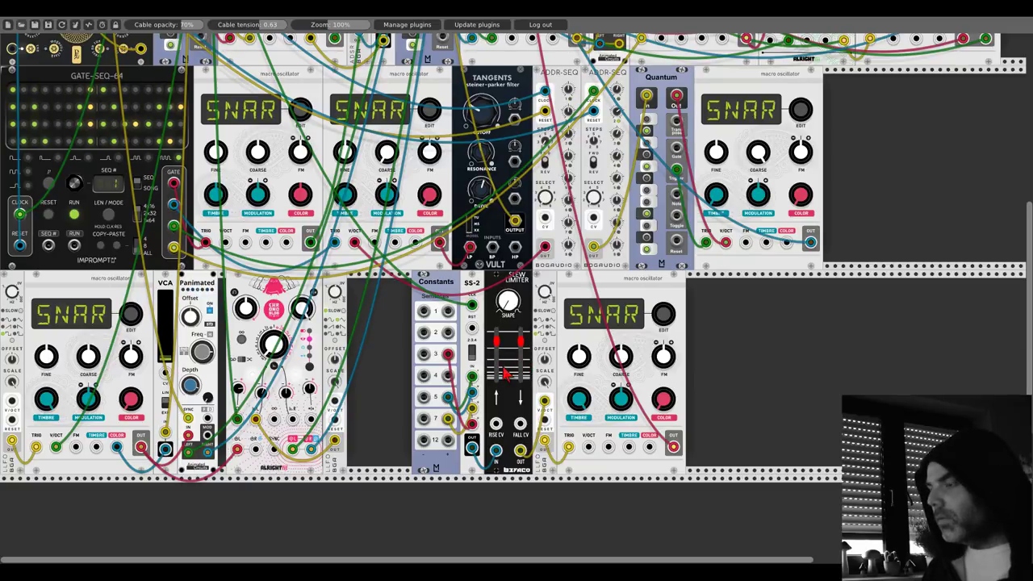
pyautogui.moveTo(498, 340); pyautogui.dragTo(520, 334)
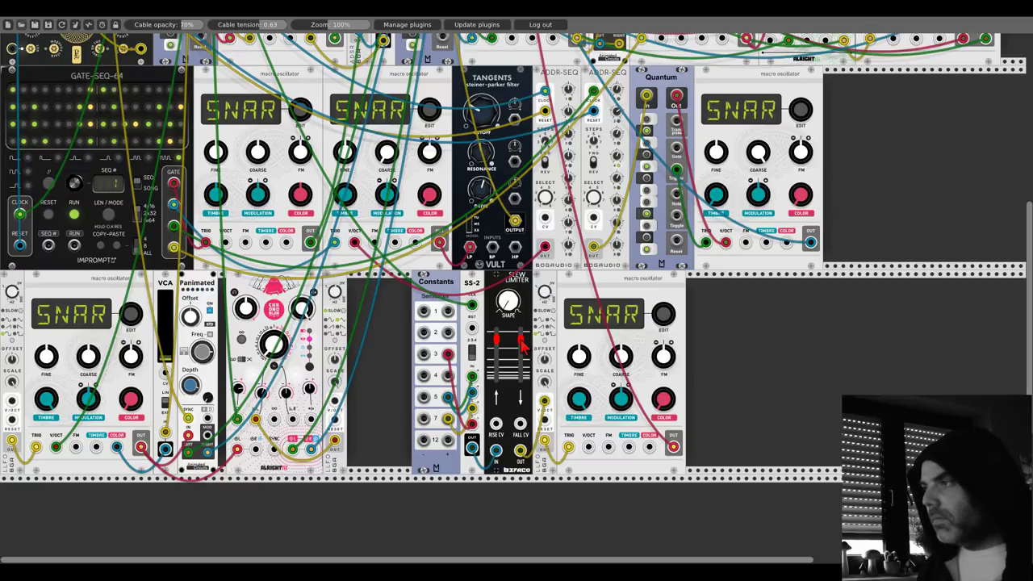
pyautogui.scroll(5, 518, 97)
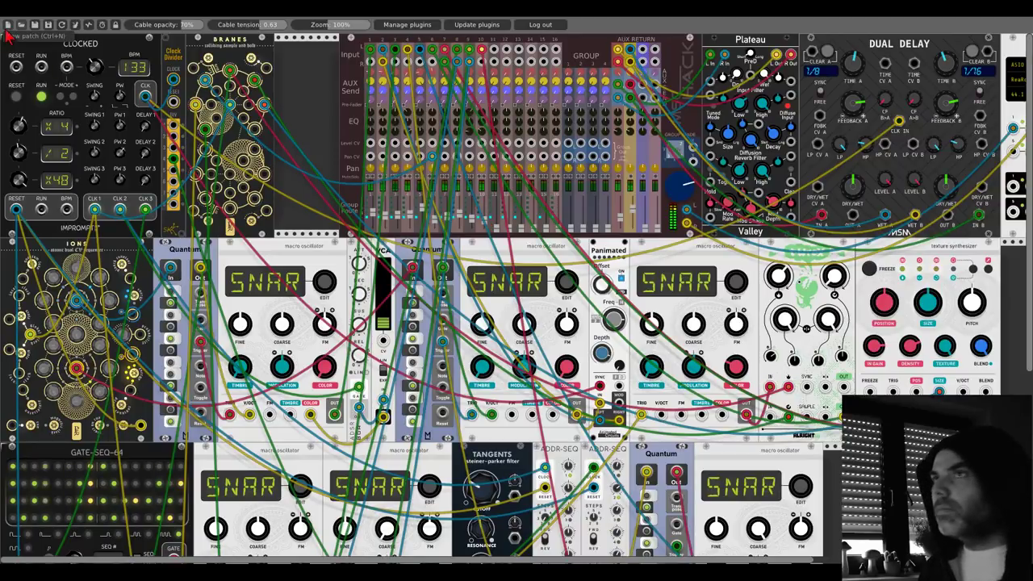
pyautogui.scroll(-5, 419, 184)
pyautogui.scroll(-6, 418, 184)
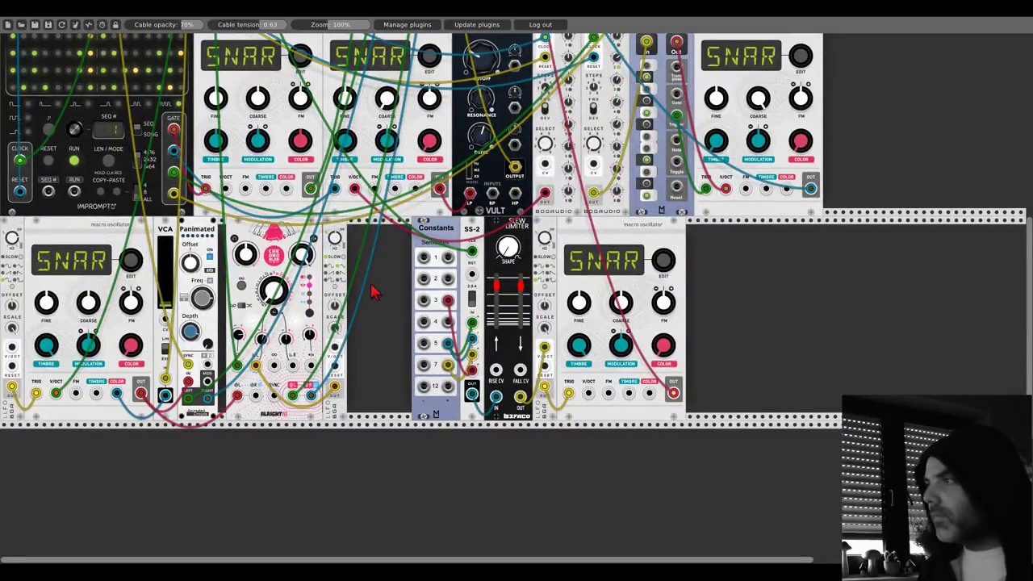
pyautogui.scroll(10, 373, 292)
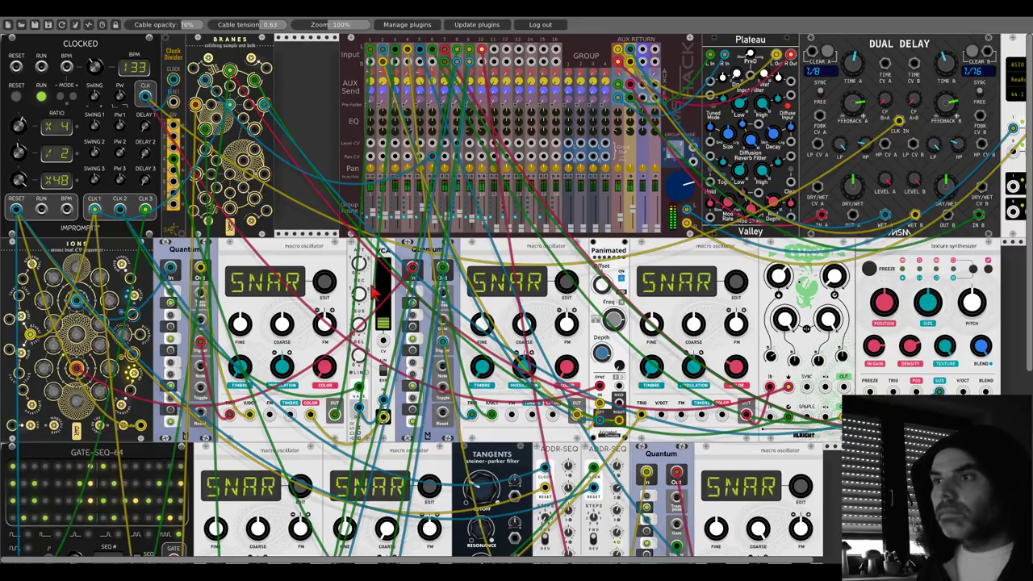
pyautogui.scroll(-5, 376, 293)
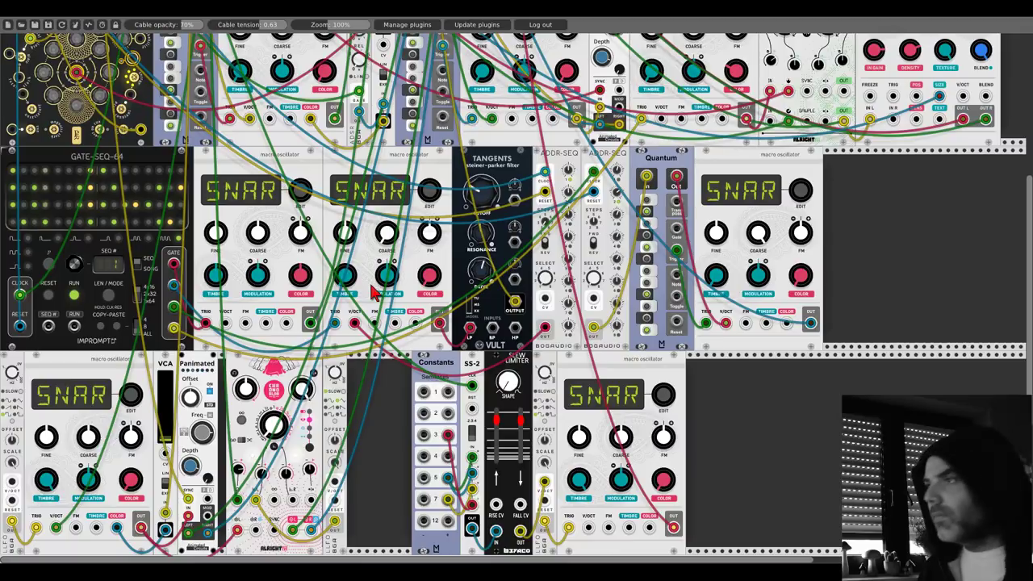
# Step: Patch the output of the first macro oscillator beside Ions into the newest macro oscillator's FM input and turn up its FM amount
pyautogui.scroll(-1, 375, 293)
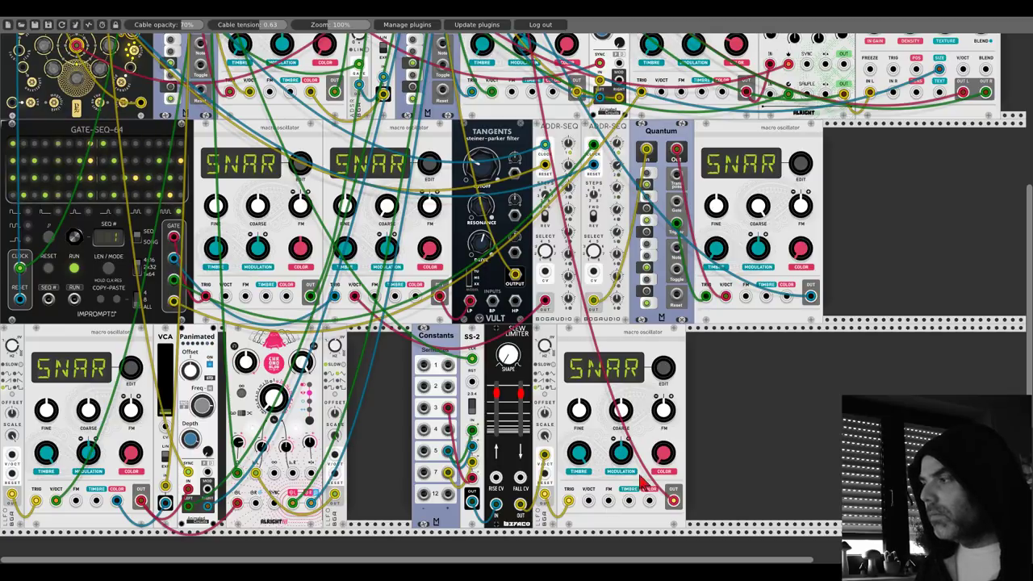
pyautogui.moveTo(610, 500); pyautogui.dragTo(334, 146)
pyautogui.scroll(2, 613, 512)
pyautogui.scroll(-5, 334, 146)
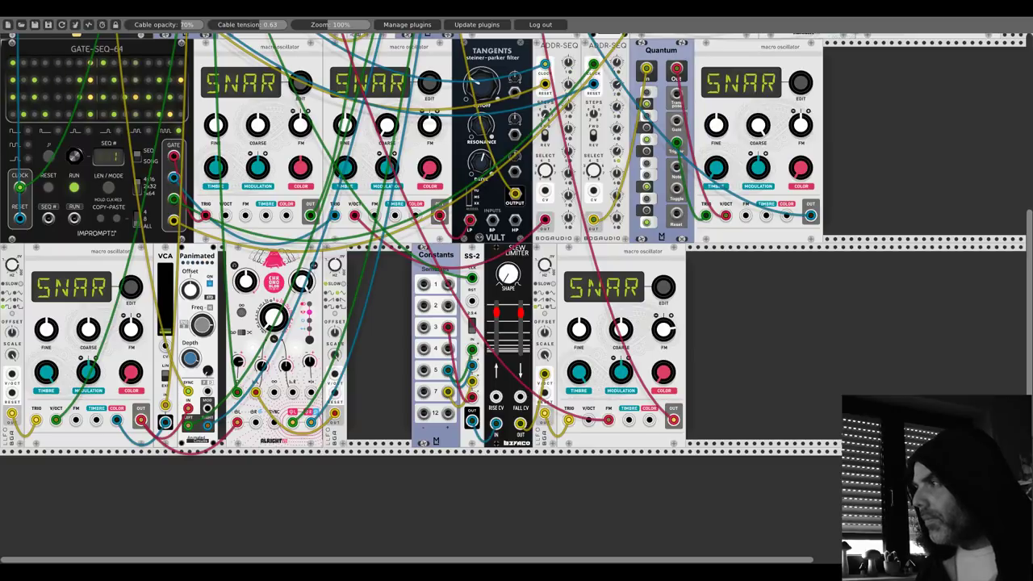
pyautogui.scroll(15, 668, 342)
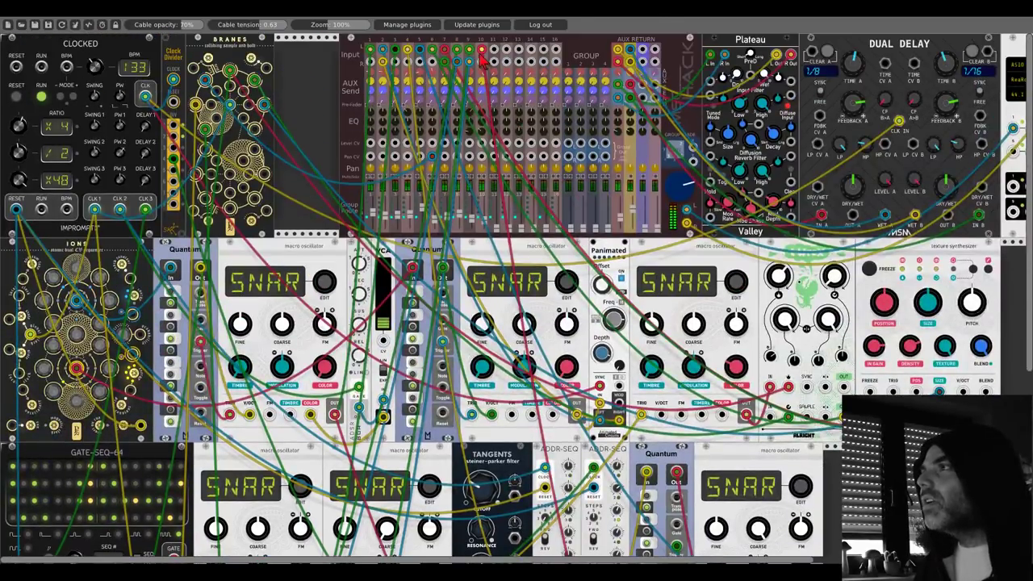
pyautogui.scroll(-16, 613, 339)
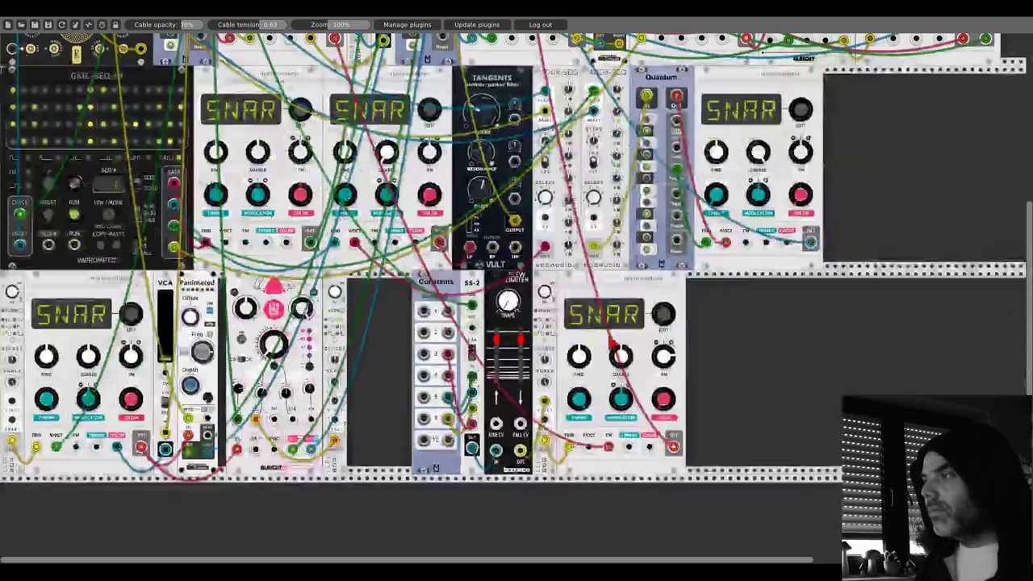
pyautogui.moveTo(661, 280); pyautogui.dragTo(661, 258)
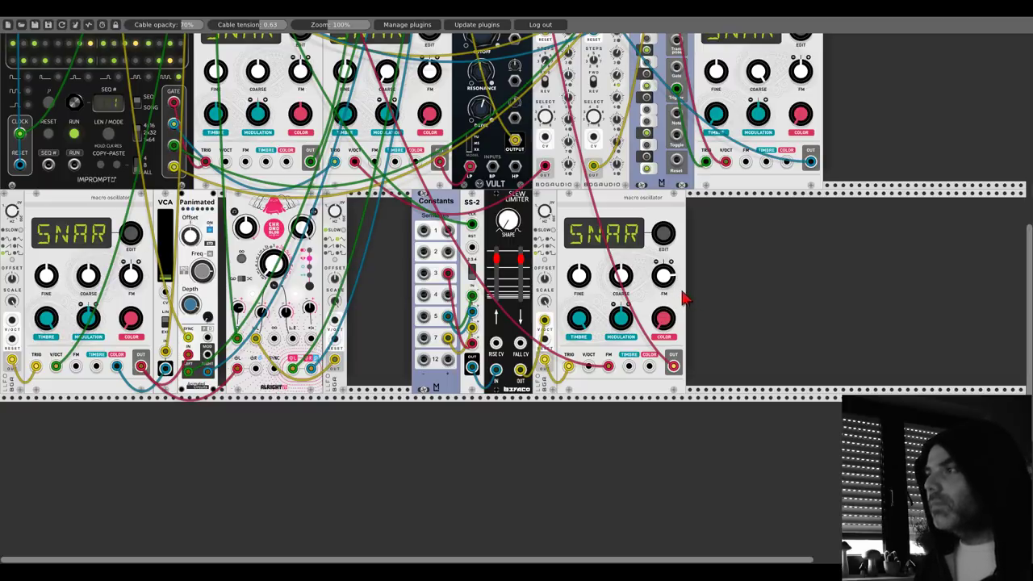
# Step: Add the Westcoast Complex Shaper beside the newest macro oscillator and route that oscillator's output through it on the way to the mixer
pyautogui.rightClick(728, 279)
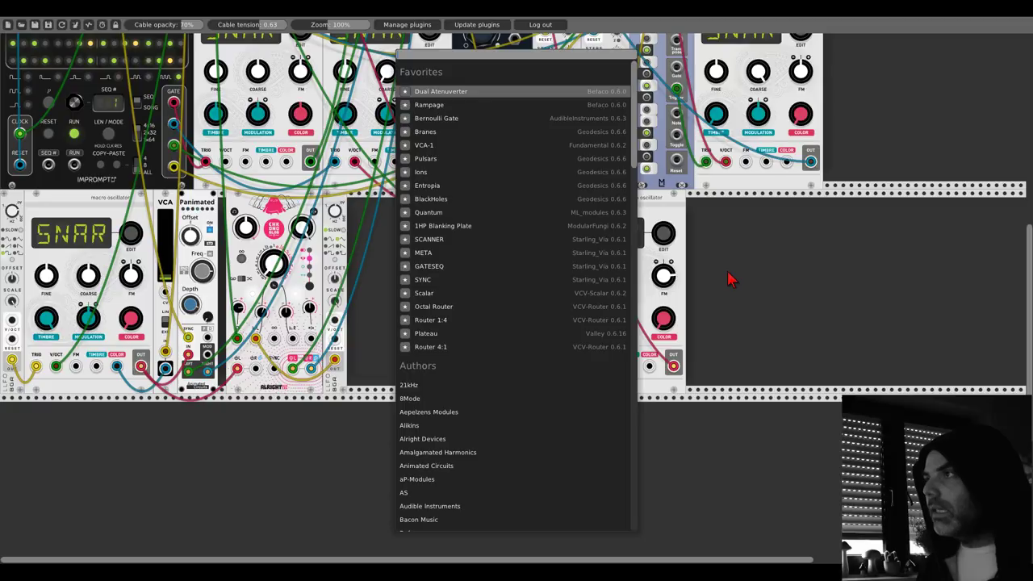
pyautogui.click(729, 280)
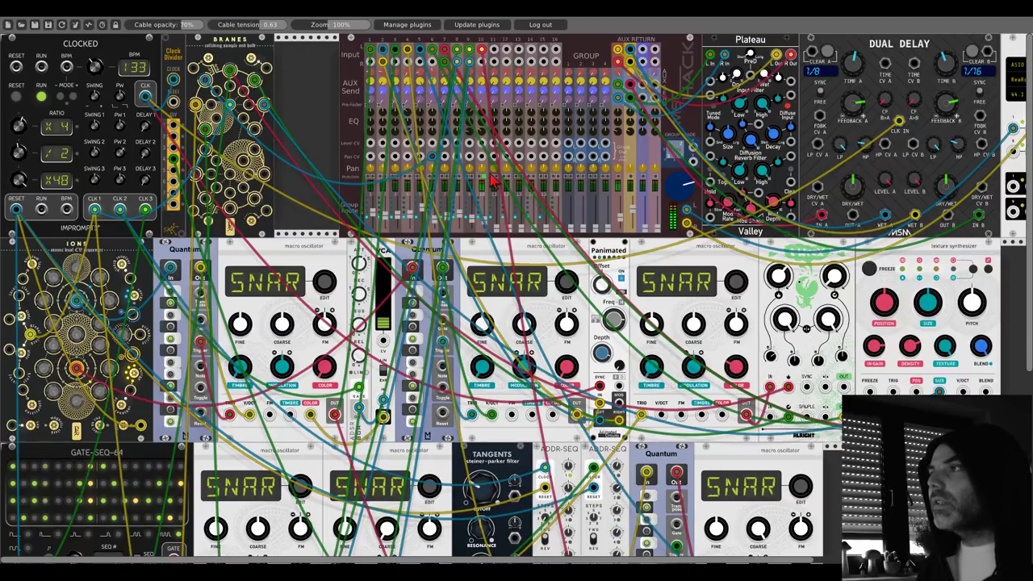
pyautogui.scroll(-10, 613, 434)
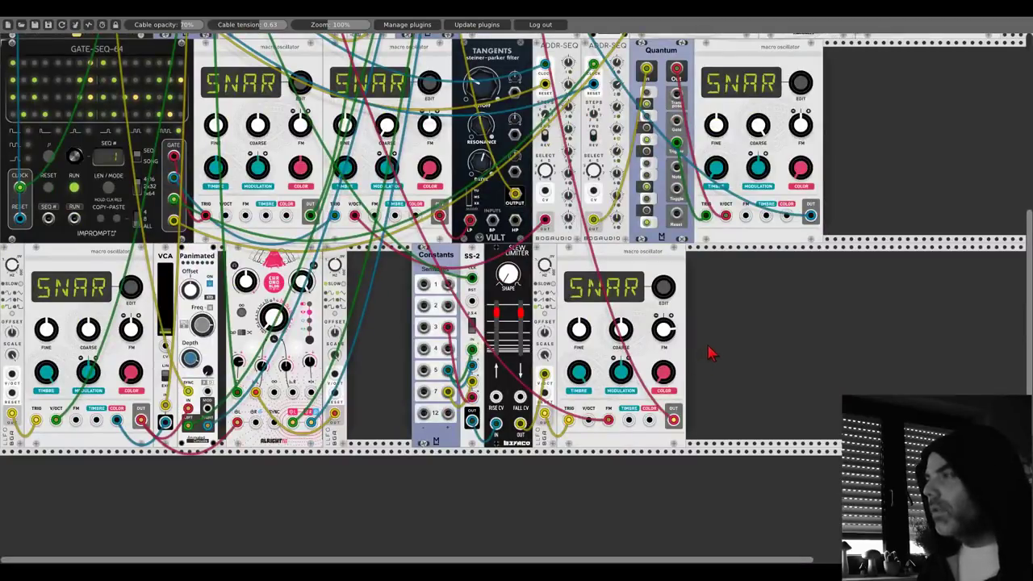
pyautogui.rightClick(710, 353)
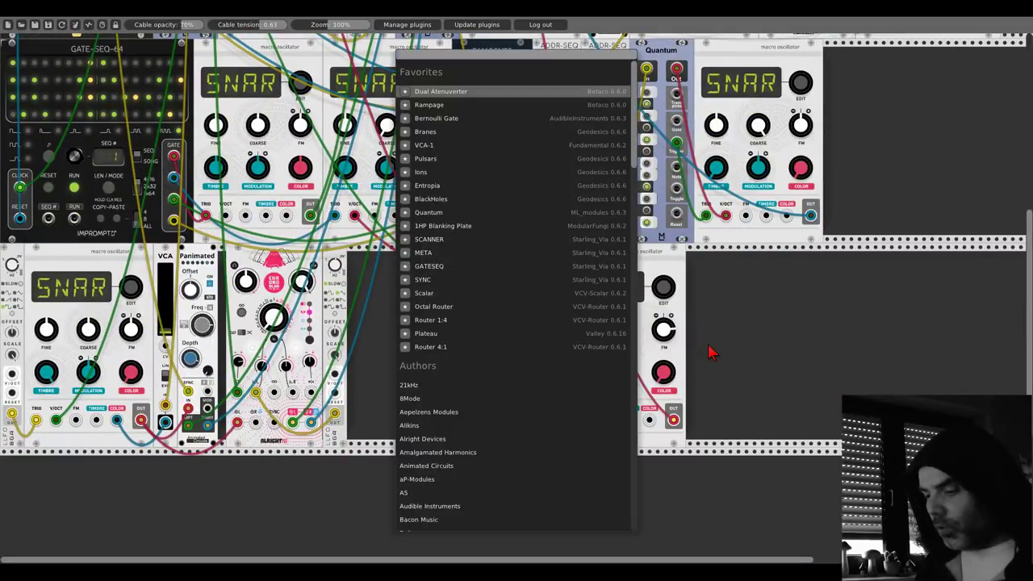
pyautogui.write('west')
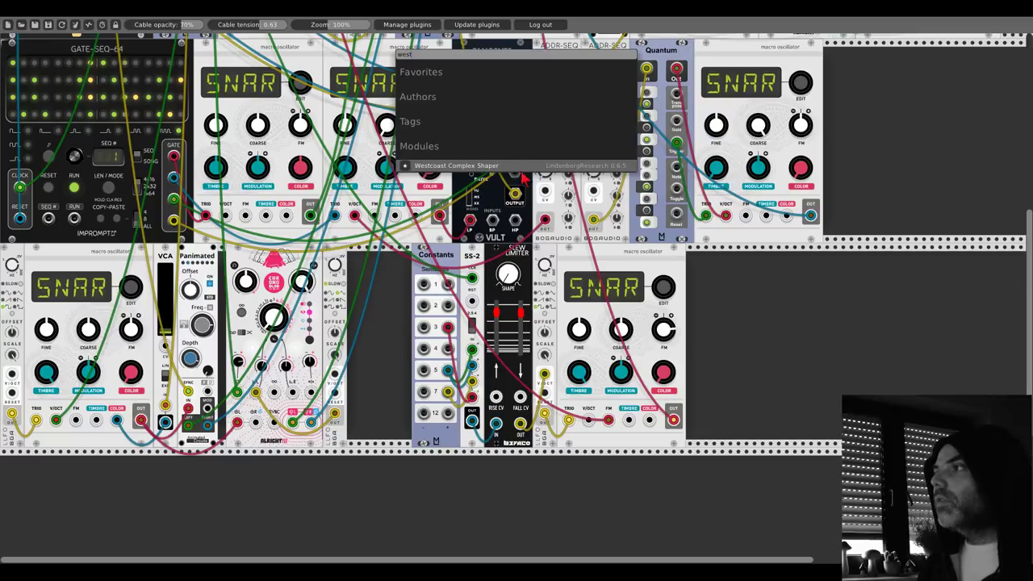
pyautogui.click(511, 167)
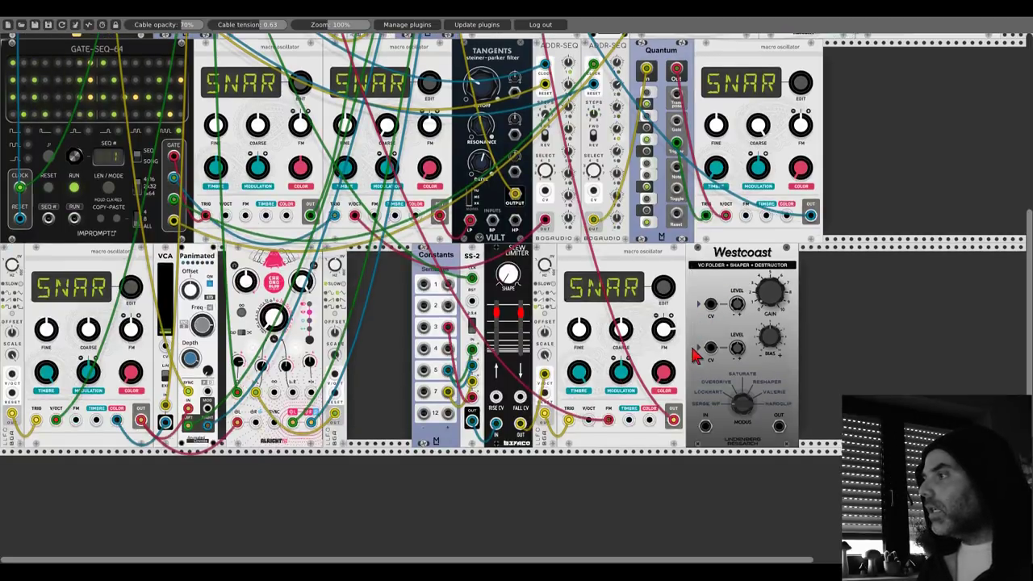
pyautogui.moveTo(674, 420); pyautogui.dragTo(779, 426)
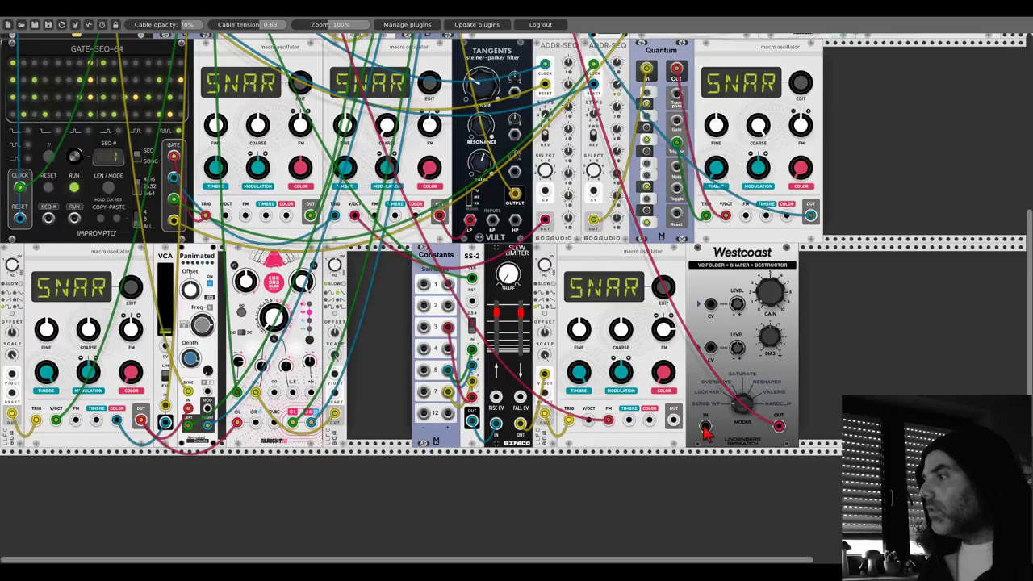
pyautogui.moveTo(704, 426); pyautogui.dragTo(674, 419)
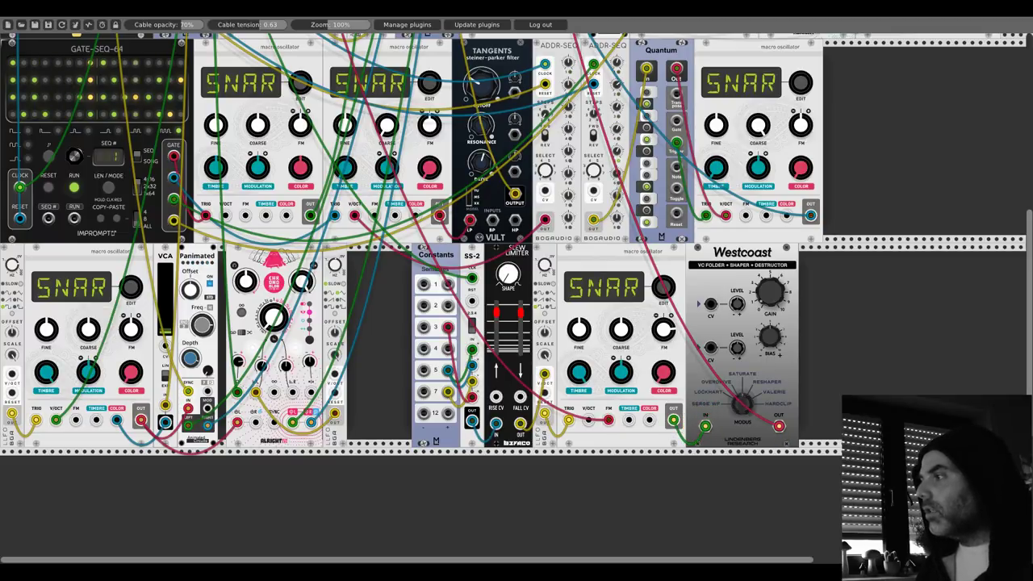
# Step: Duplicate the Plateau reverb and move the original's left and right input and output cables onto the copy
pyautogui.scroll(10, 713, 361)
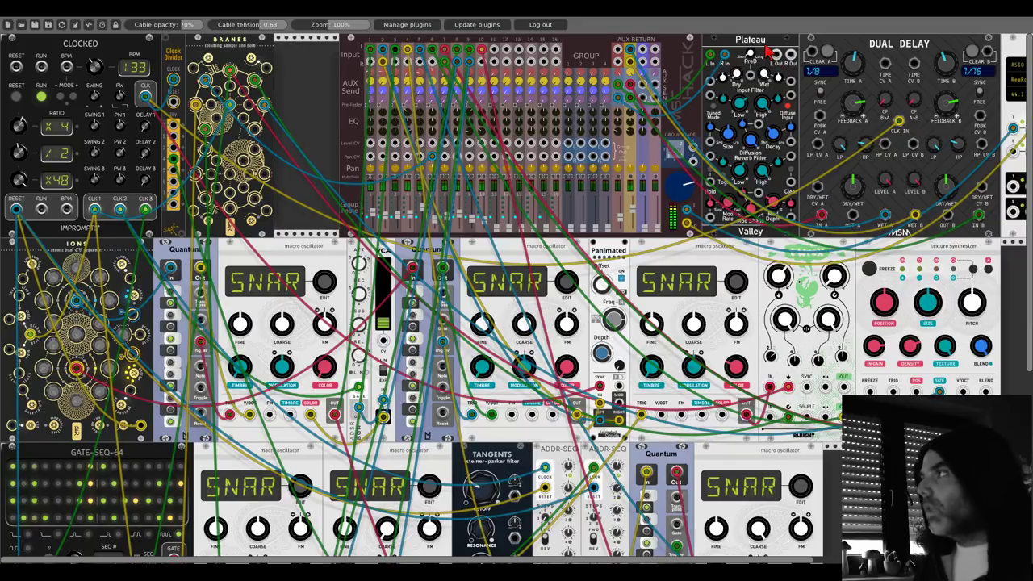
pyautogui.hotkey('ctrl', 'd')
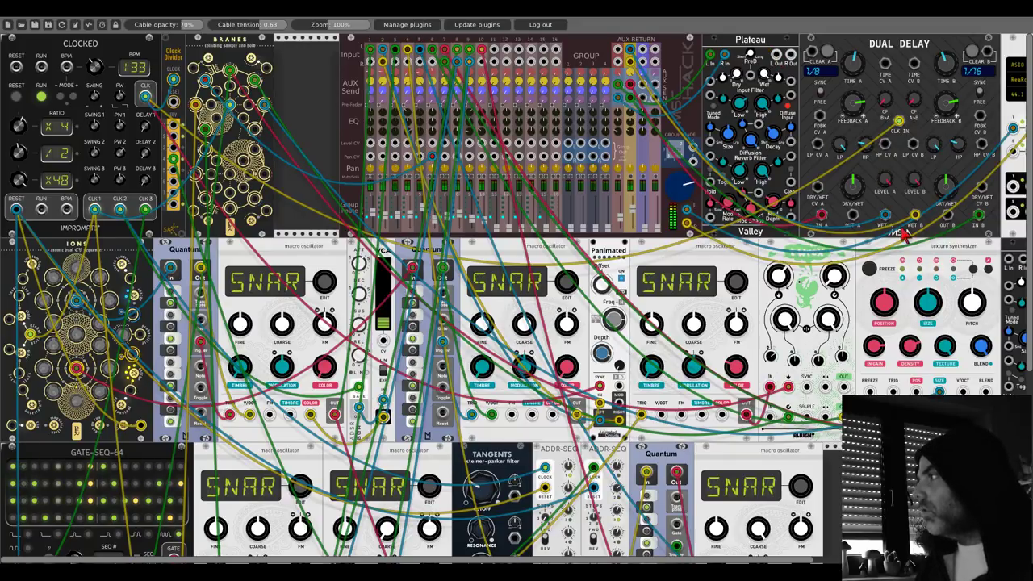
pyautogui.hscroll(3, 746, 230)
pyautogui.hscroll(2, 746, 230)
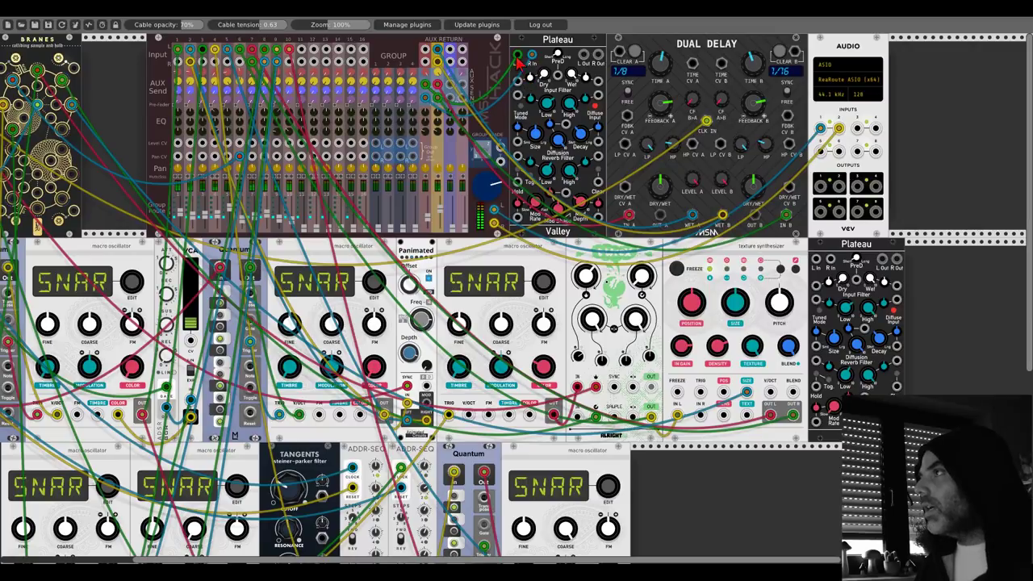
pyautogui.moveTo(823, 257); pyautogui.dragTo(832, 261)
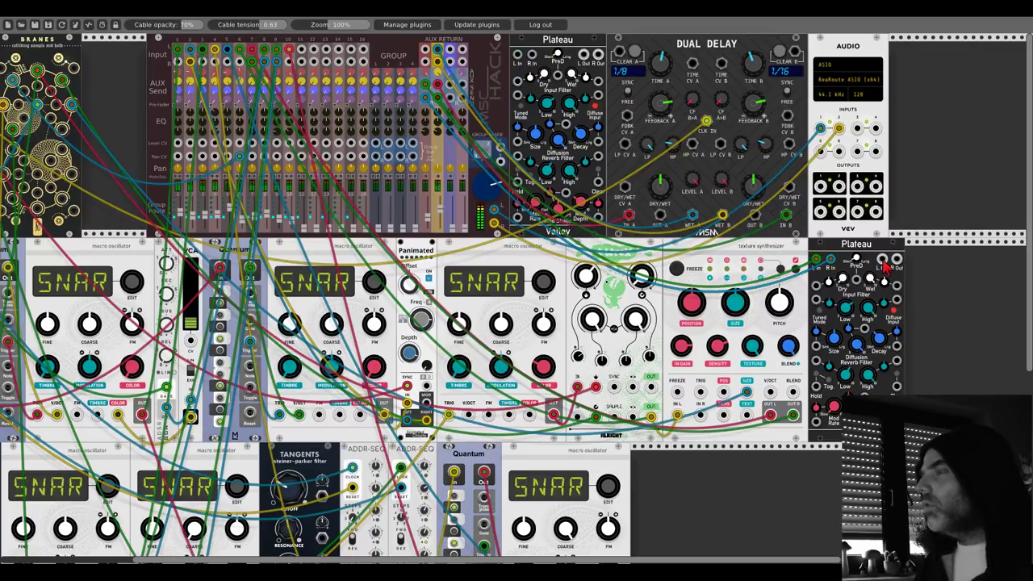
pyautogui.moveTo(882, 259); pyautogui.dragTo(534, 54)
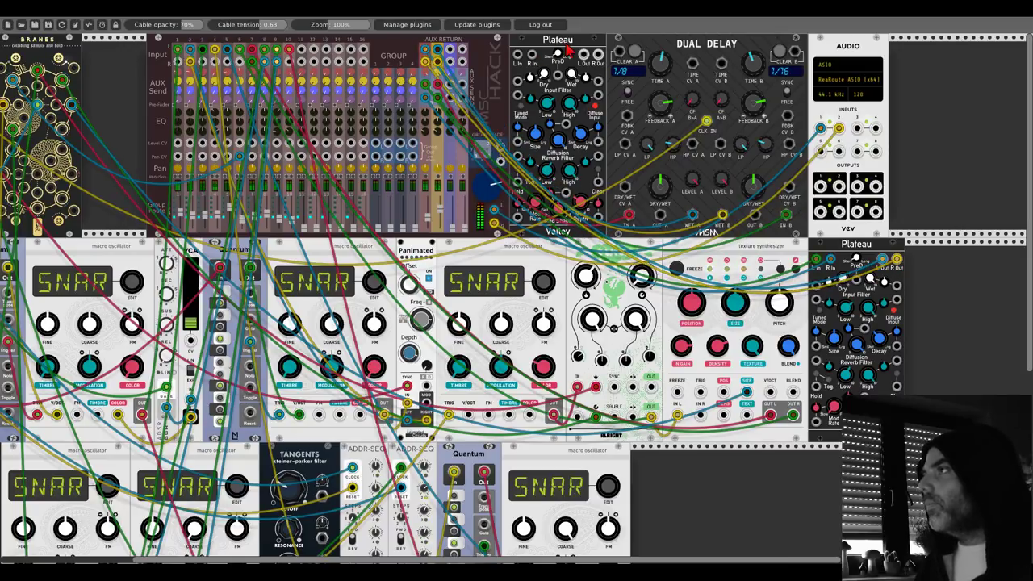
# Step: Delete the original Plateau and move the rewired copy into its place beside the Dual Delay
pyautogui.rightClick(569, 48)
pyautogui.click(597, 151)
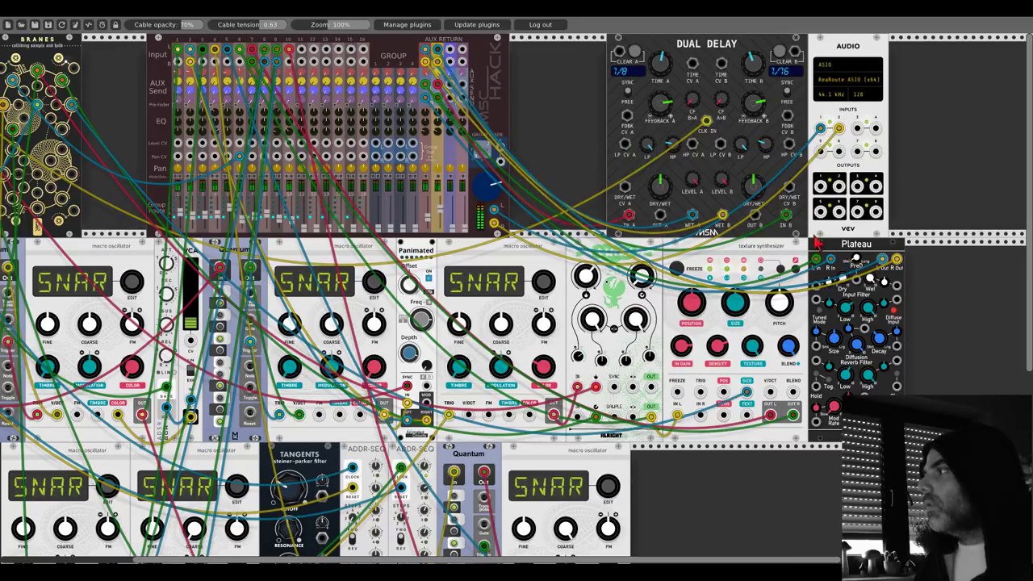
pyautogui.moveTo(817, 242); pyautogui.dragTo(587, 161)
pyautogui.scroll(-5, 599, 346)
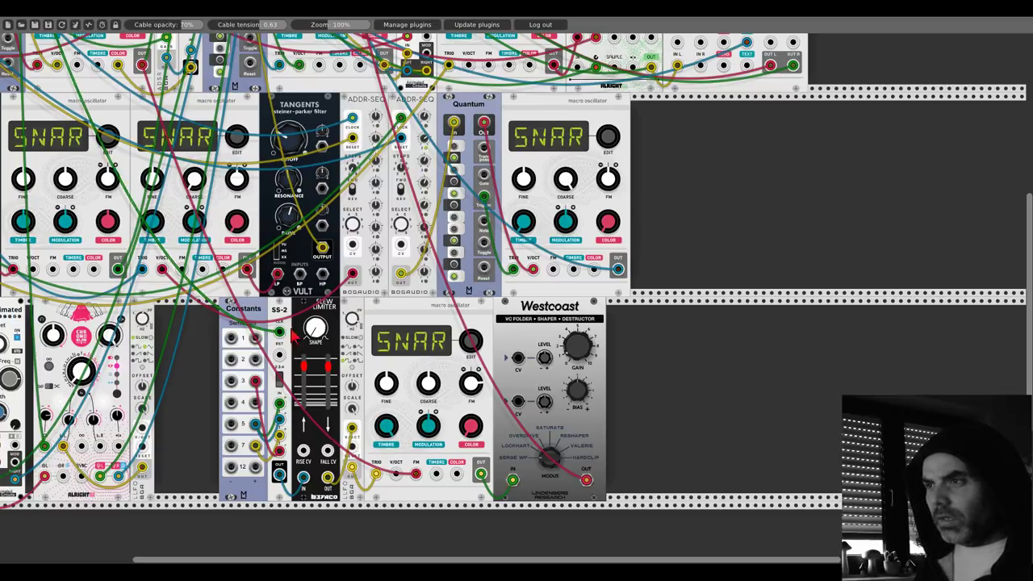
pyautogui.hotkey('ctrl', 'd')
pyautogui.moveTo(282, 314); pyautogui.dragTo(539, 322)
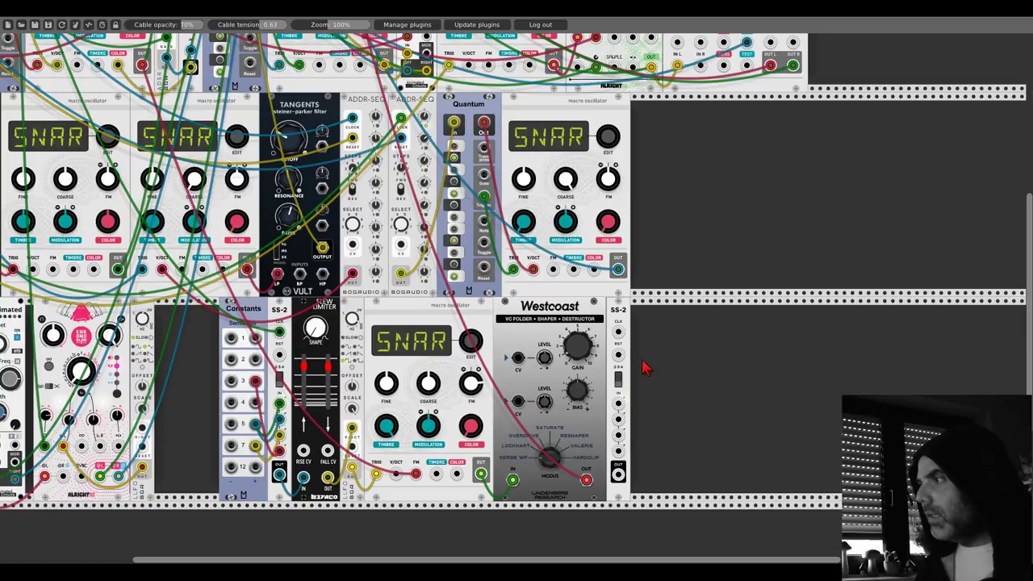
pyautogui.rightClick(620, 319)
pyautogui.click(633, 420)
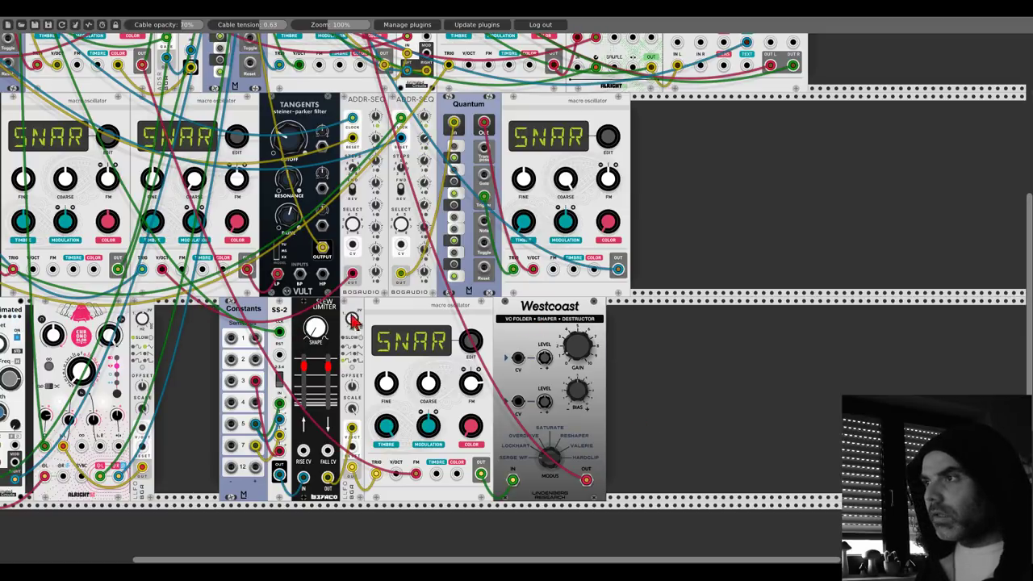
# Step: Duplicate the LLFO, place the copy beside Westcoast, and patch its output into Westcoast's upper CV input
pyautogui.hotkey('ctrl', 'd')
pyautogui.moveTo(217, 310); pyautogui.dragTo(605, 339)
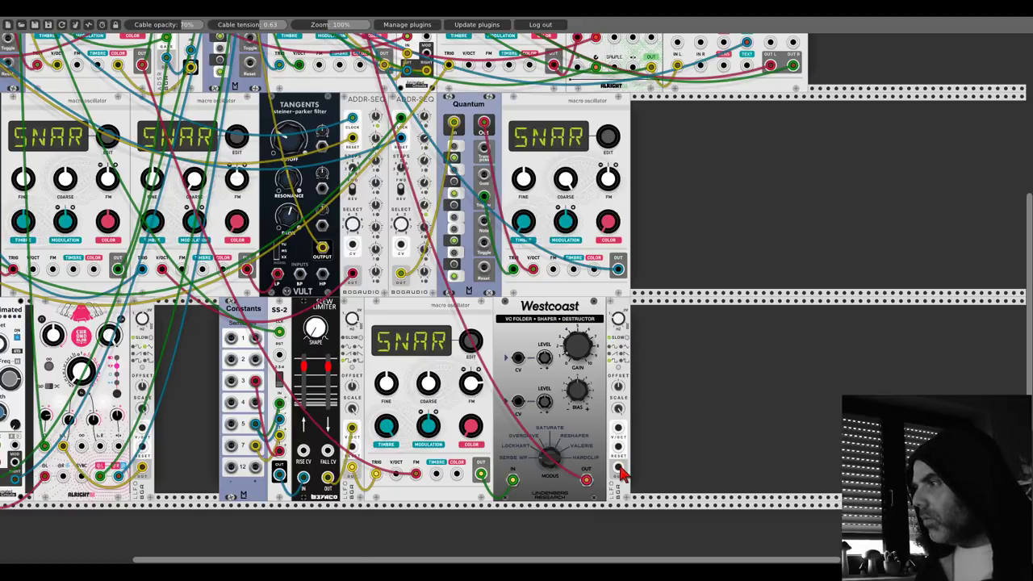
pyautogui.moveTo(619, 471); pyautogui.dragTo(517, 358)
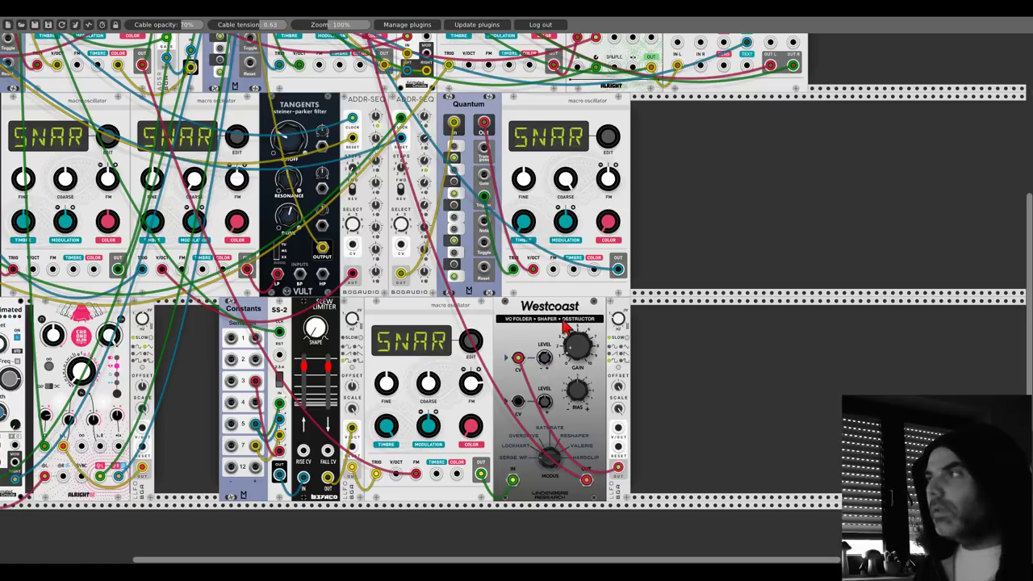
# Step: Search the module library for shades and add the Audible Instruments Mixer near the texture synthesizer
pyautogui.scroll(2, 567, 331)
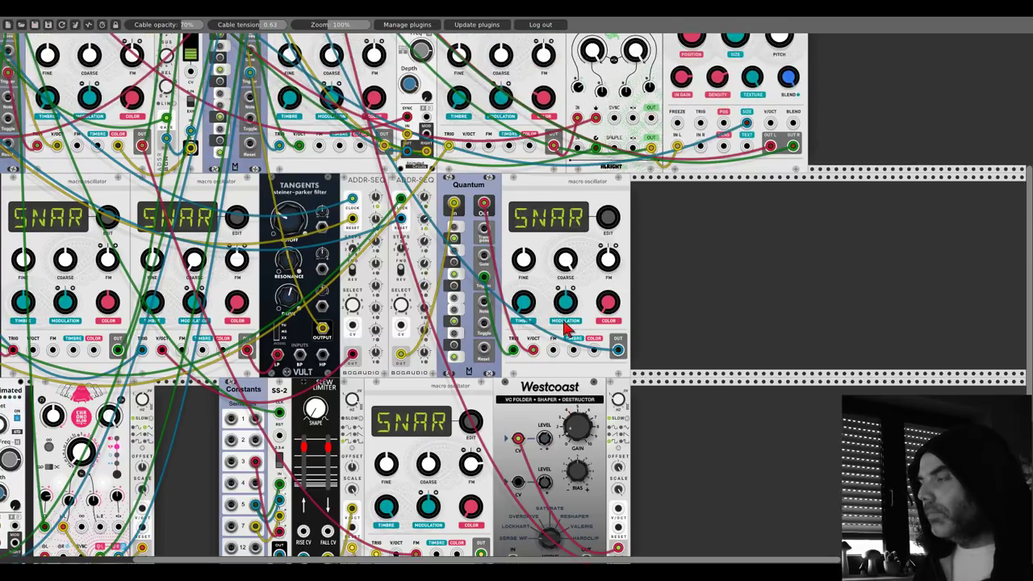
pyautogui.scroll(6, 567, 326)
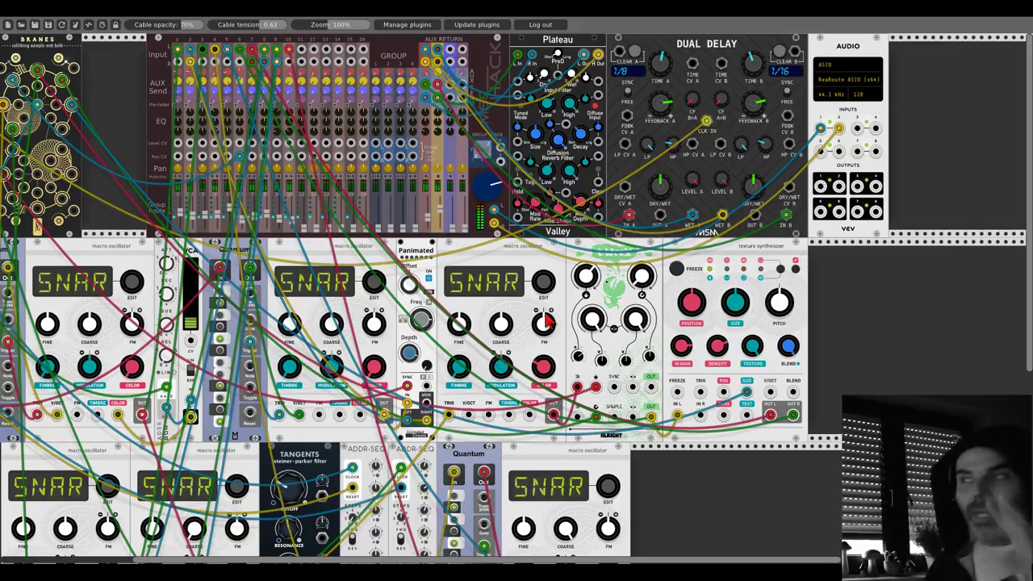
pyautogui.rightClick(894, 343)
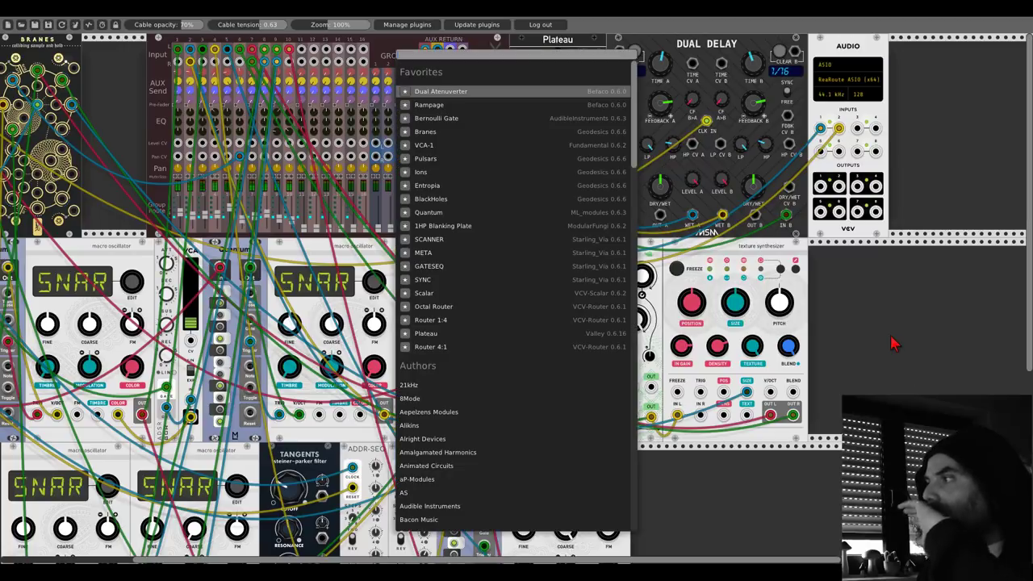
pyautogui.write('shad')
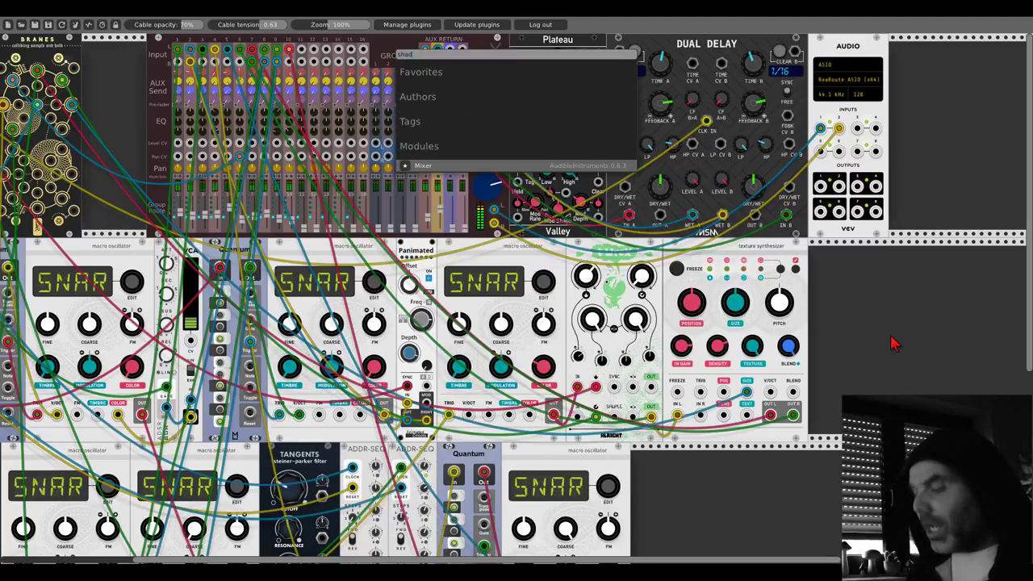
pyautogui.write('es')
pyautogui.click(466, 167)
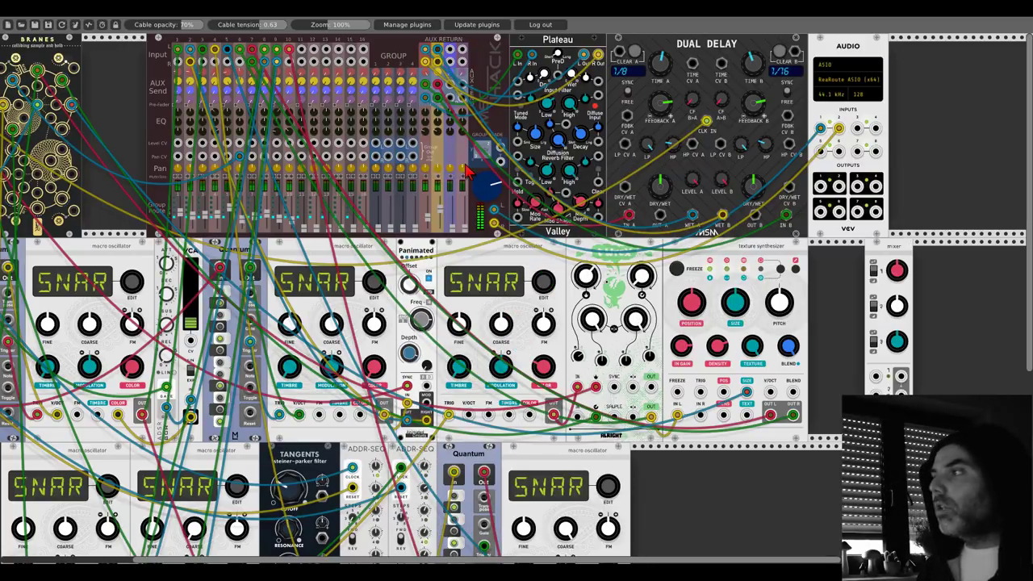
# Step: Patch the outputs of the three macro oscillators in the GATE-SEQ-64 row into inputs 1, 2 and 3 of the new mixer
pyautogui.hscroll(-3, 819, 303)
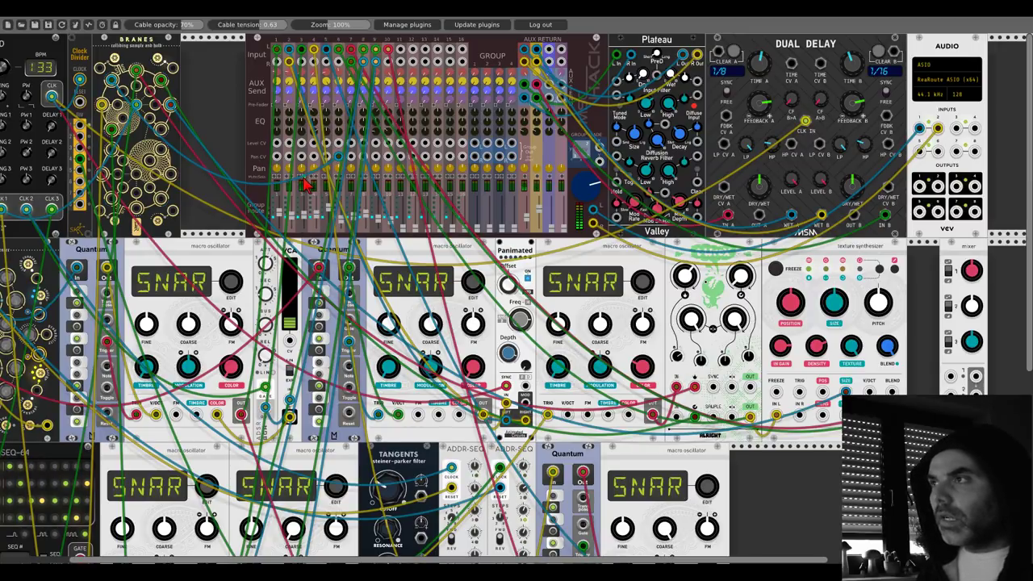
pyautogui.scroll(-5, 305, 184)
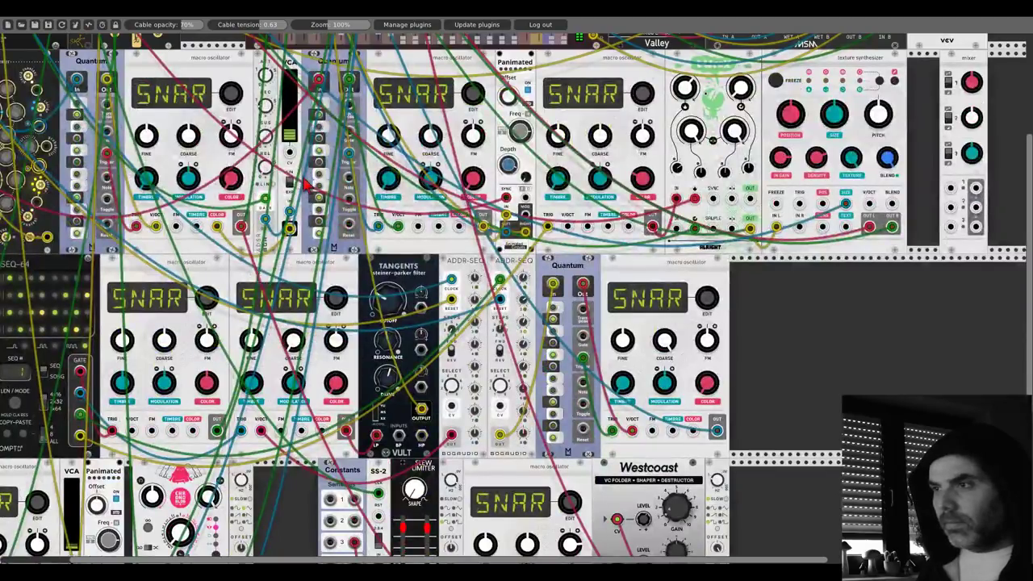
pyautogui.click(950, 189)
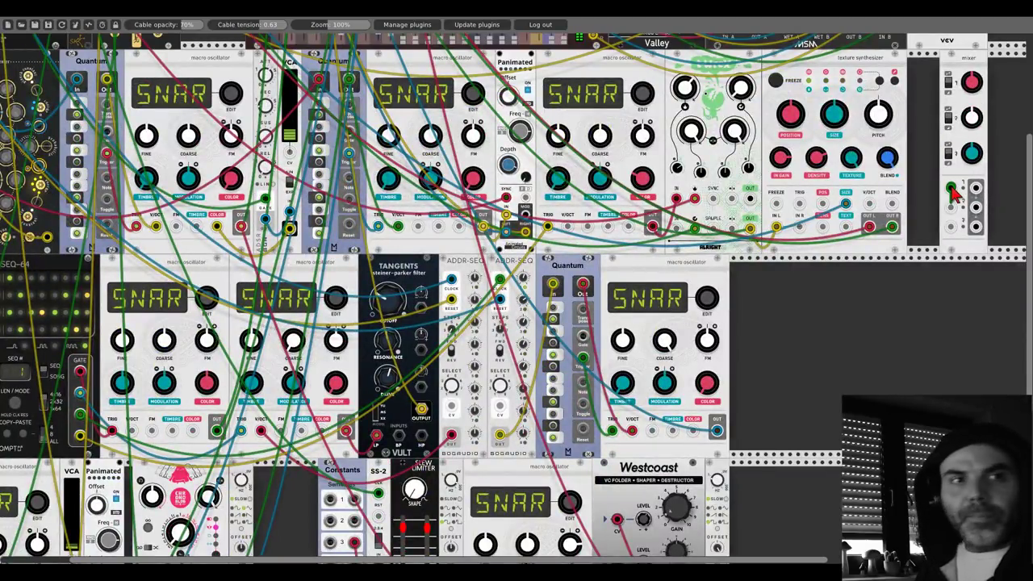
pyautogui.moveTo(954, 194); pyautogui.dragTo(221, 433)
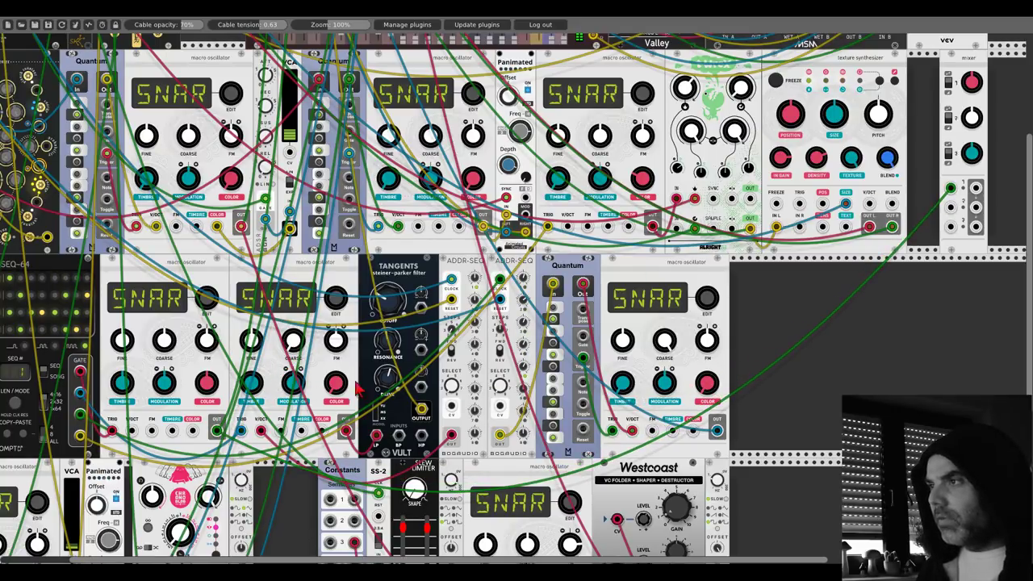
pyautogui.moveTo(953, 207); pyautogui.dragTo(347, 431)
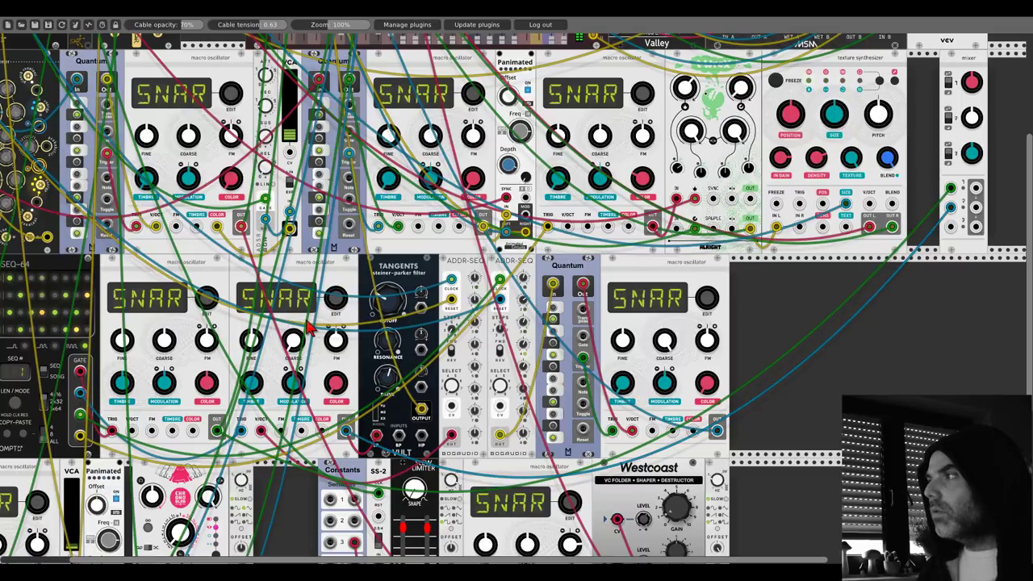
pyautogui.scroll(5, 310, 327)
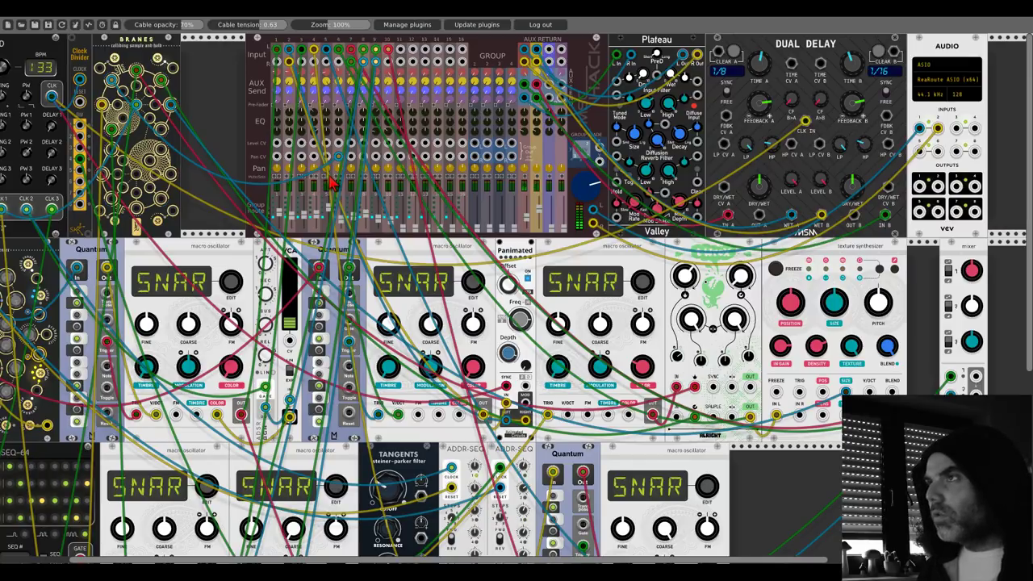
pyautogui.scroll(-5, 335, 186)
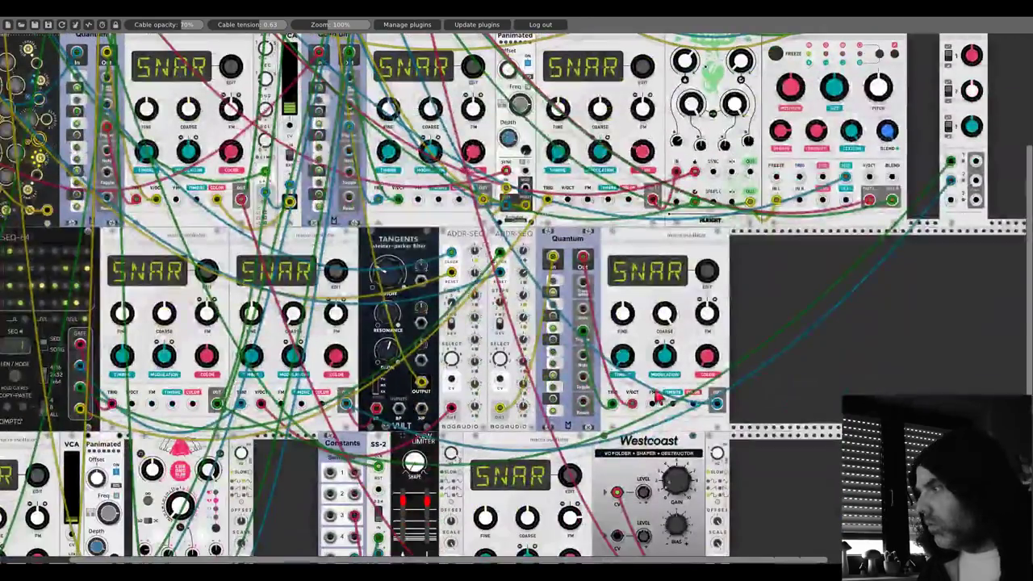
pyautogui.moveTo(950, 202); pyautogui.dragTo(717, 403)
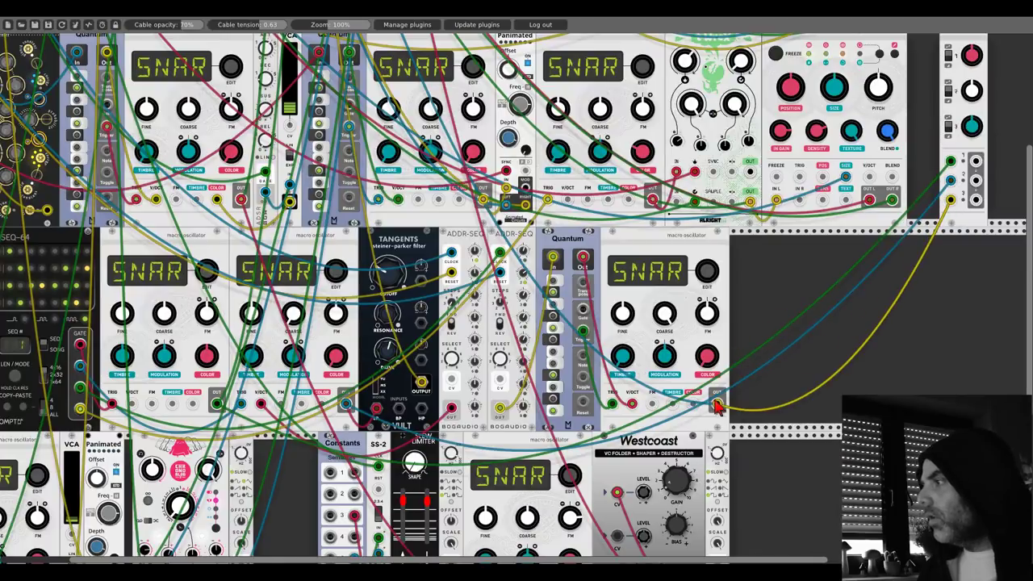
# Step: Add a Befaco Rampage directly beside the three-channel mixer
pyautogui.hscroll(10, 920, 196)
pyautogui.scroll(2, 920, 196)
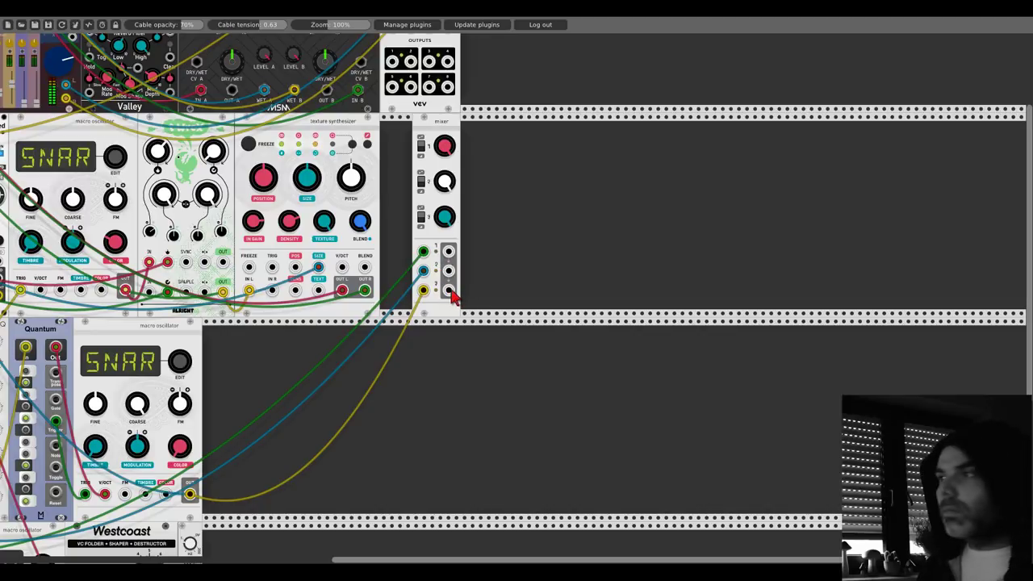
pyautogui.rightClick(496, 242)
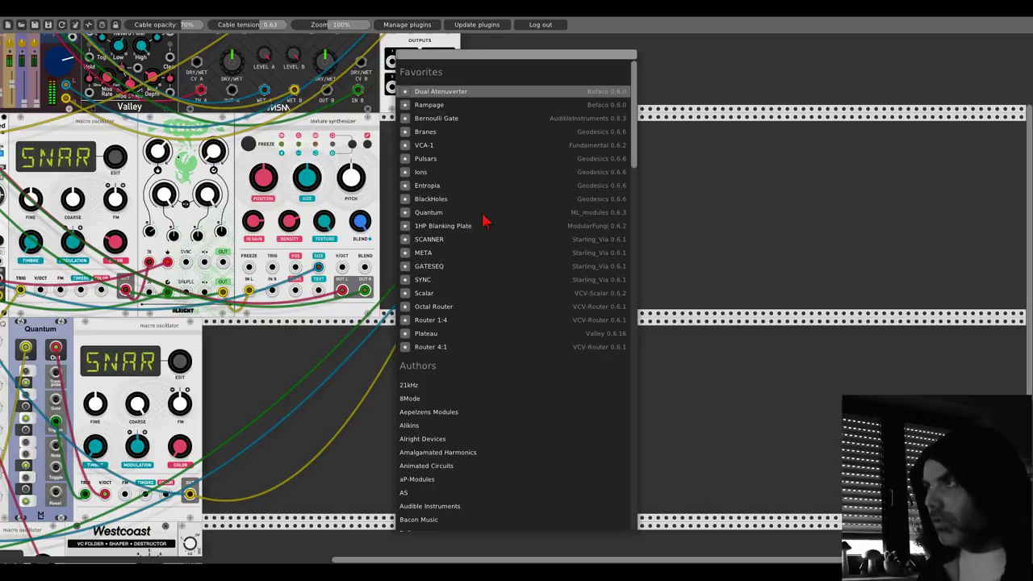
pyautogui.click(428, 105)
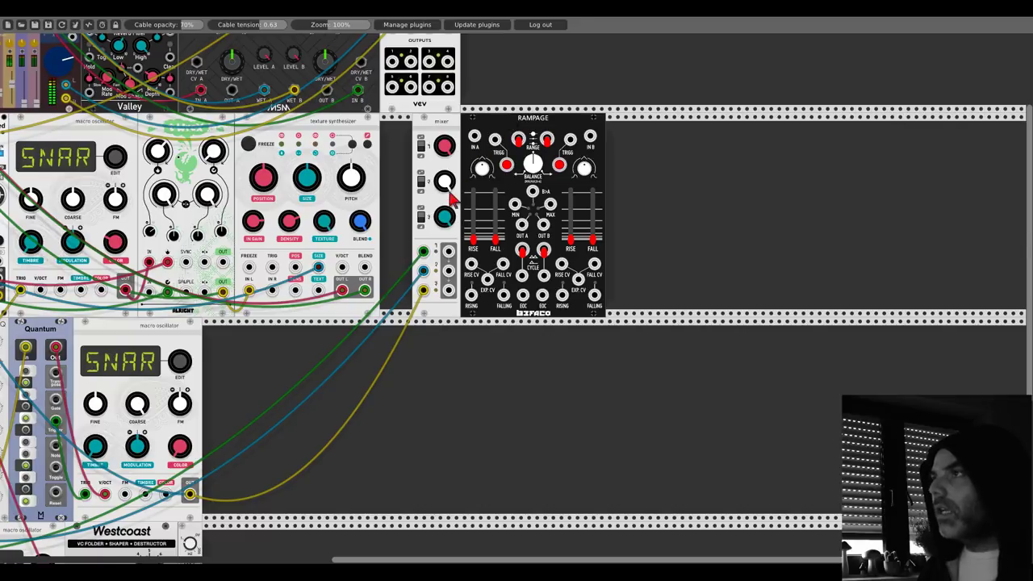
pyautogui.scroll(3, 452, 197)
pyautogui.moveTo(484, 143); pyautogui.dragTo(623, 153)
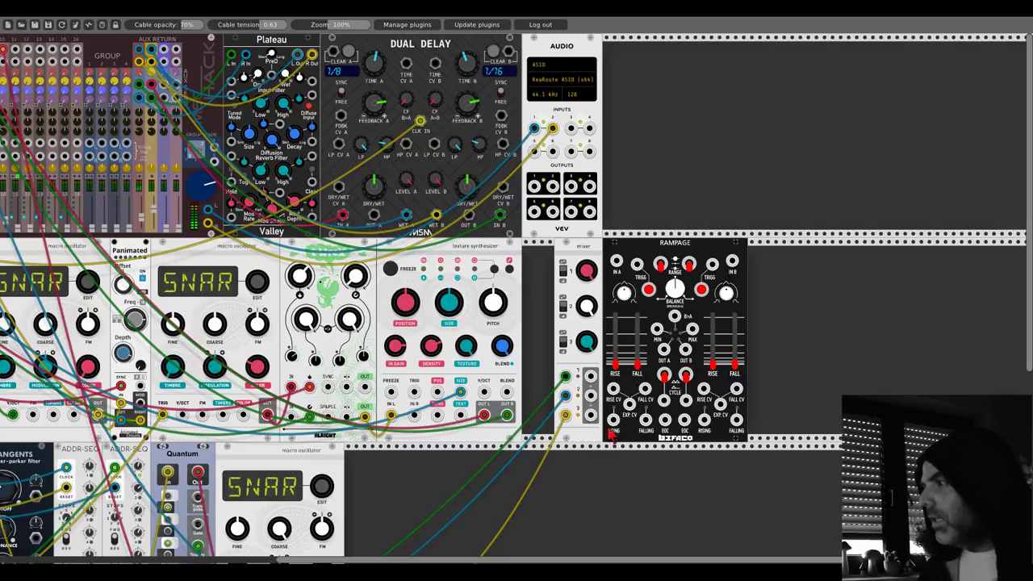
pyautogui.moveTo(612, 426); pyautogui.dragTo(562, 385)
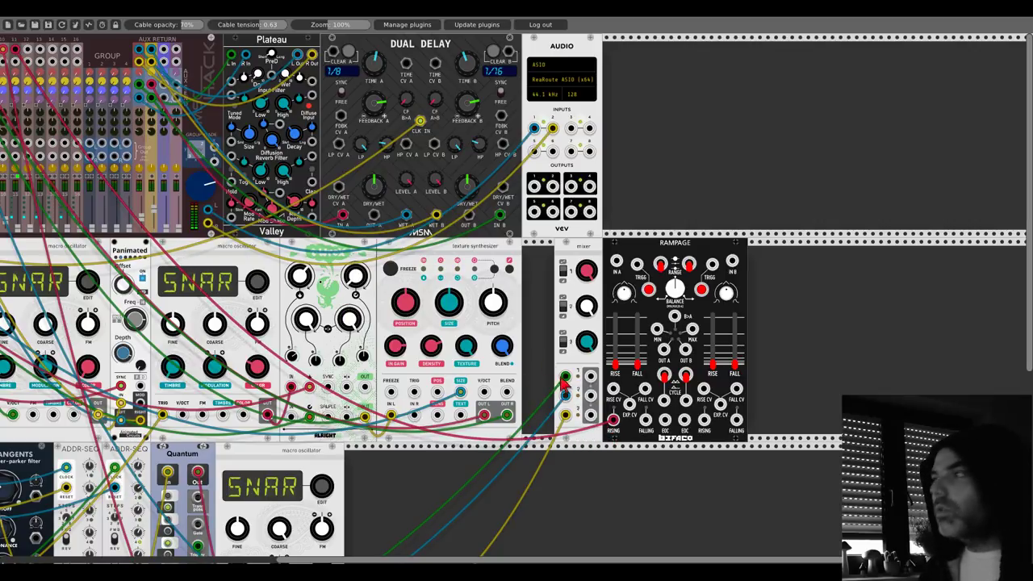
pyautogui.moveTo(591, 418); pyautogui.dragTo(616, 262)
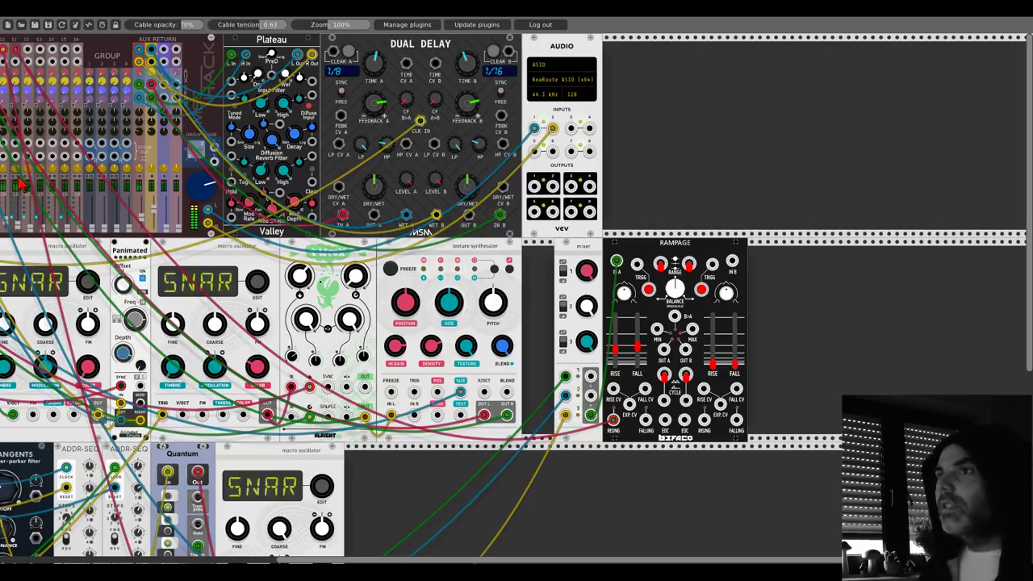
# Step: Move the three-channel mixer and Rampage flush against the texture synthesizer to close the gap in the row
pyautogui.hscroll(-5, 660, 209)
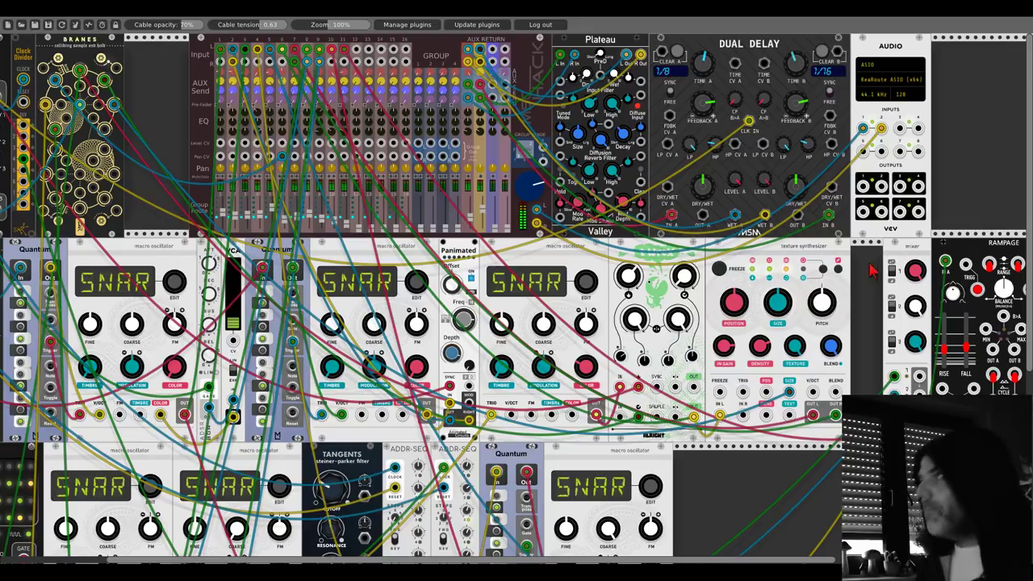
pyautogui.moveTo(902, 250); pyautogui.dragTo(878, 251)
pyautogui.moveTo(942, 250); pyautogui.dragTo(918, 248)
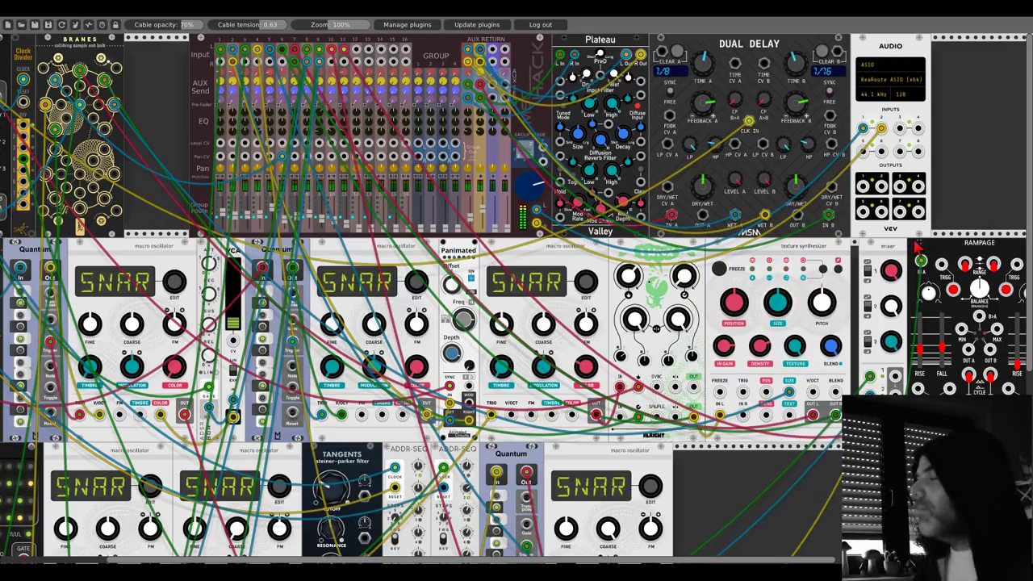
# Step: Look over the patch row by row, from the clock and 16-track mixer down to the Constants and Westcoast modules
pyautogui.moveTo(710, 456); pyautogui.dragTo(902, 337)
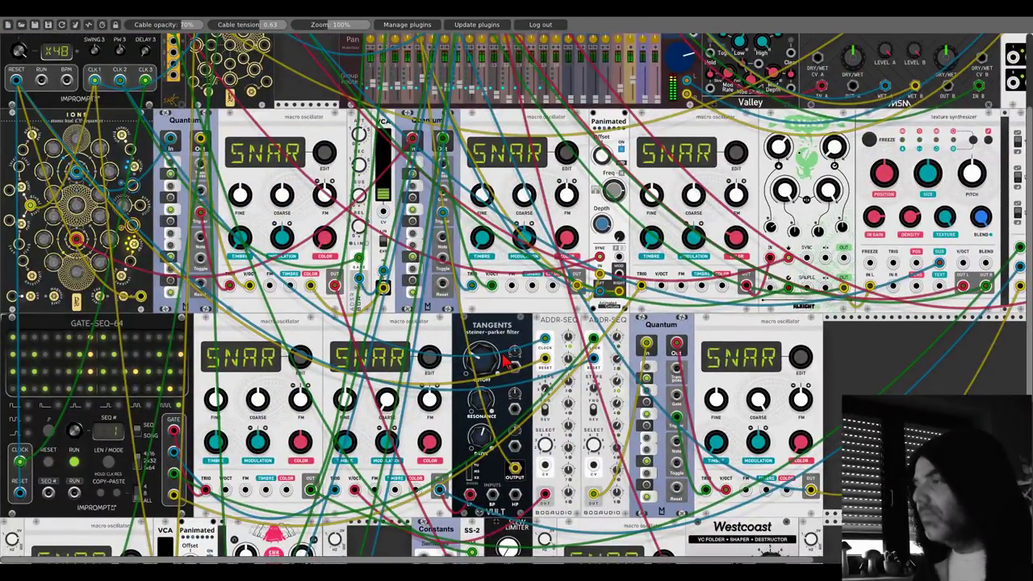
pyautogui.scroll(3, 246, 327)
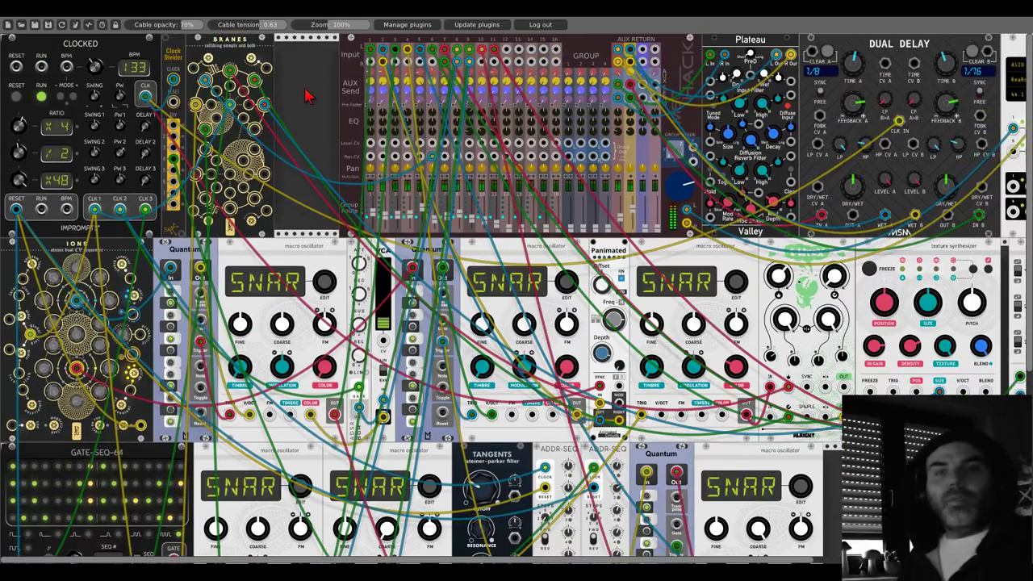
pyautogui.scroll(-1, 305, 95)
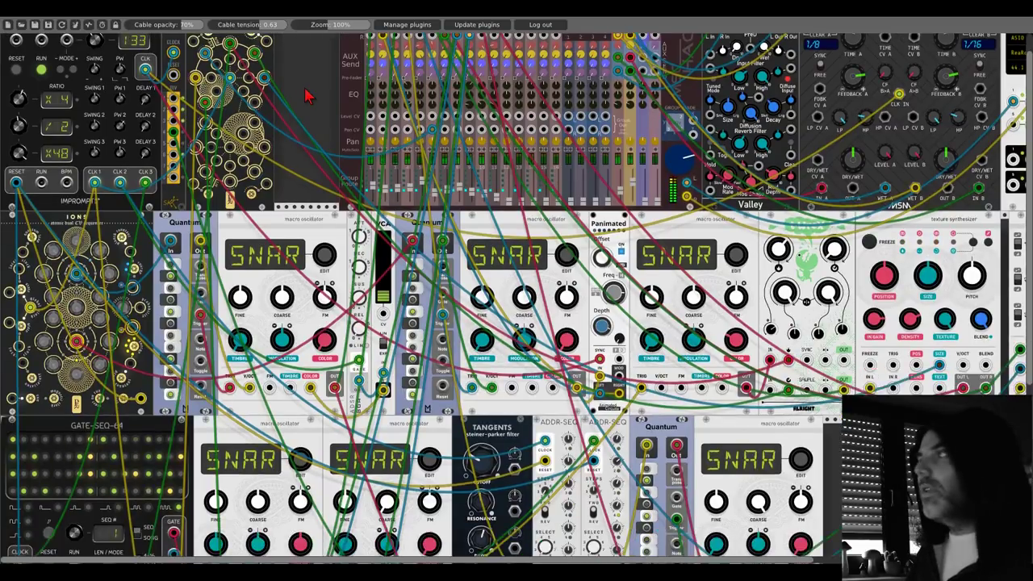
pyautogui.scroll(1, 305, 95)
pyautogui.scroll(-10, 305, 96)
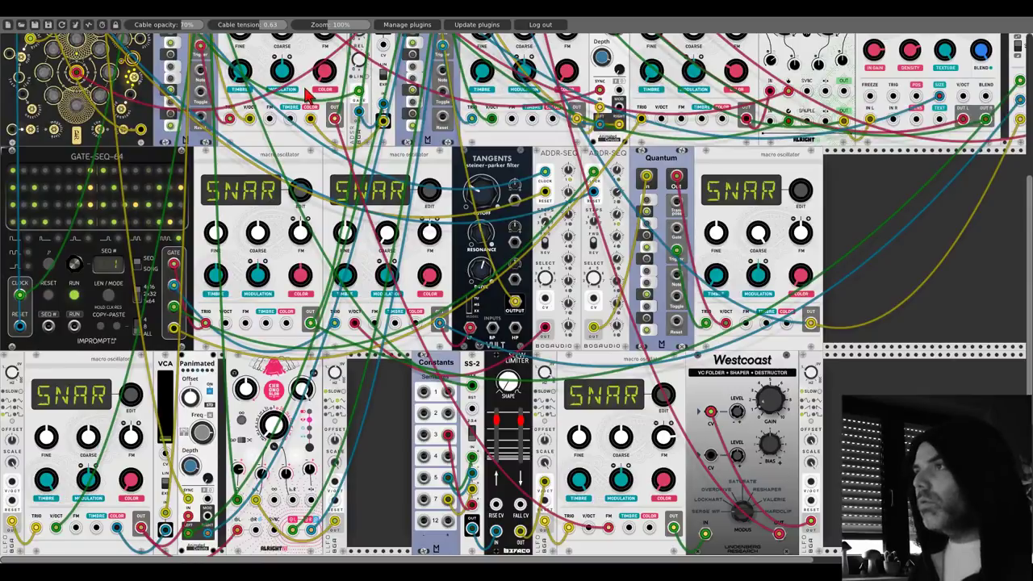
pyautogui.scroll(7, 306, 96)
pyautogui.scroll(4, 307, 95)
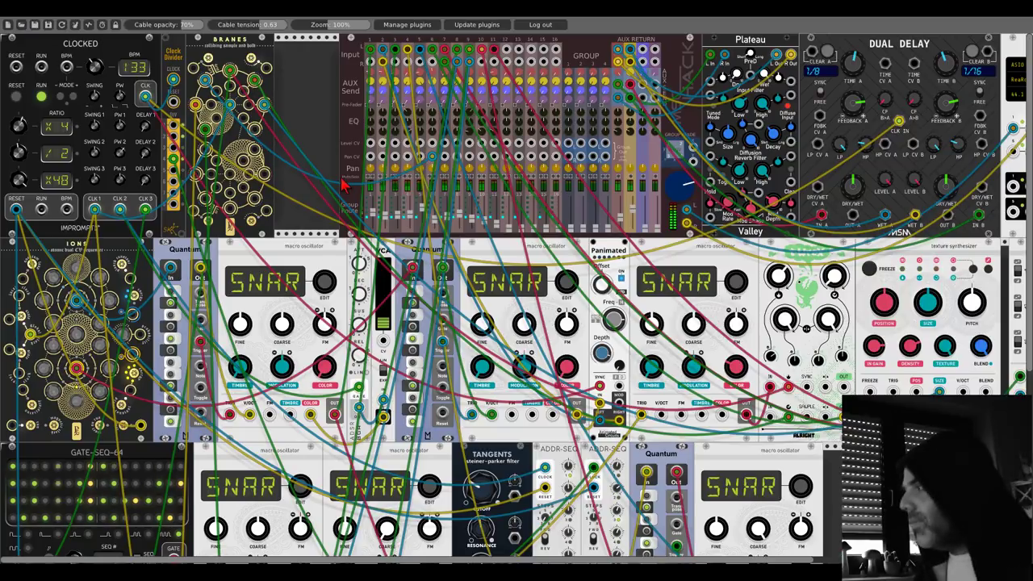
pyautogui.scroll(-3, 331, 177)
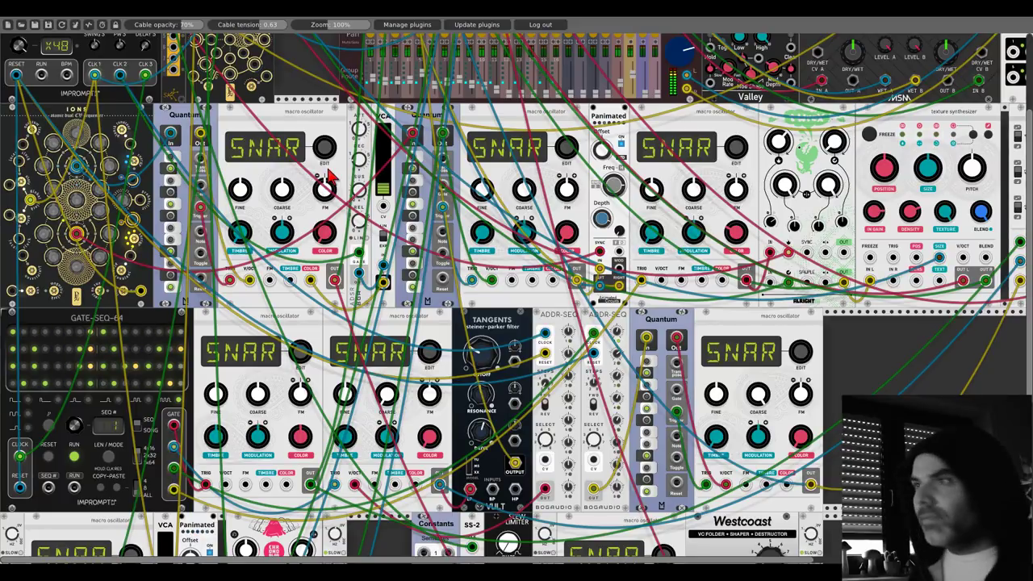
pyautogui.scroll(-1, 329, 176)
pyautogui.scroll(-3, 329, 176)
pyautogui.scroll(-4, 331, 176)
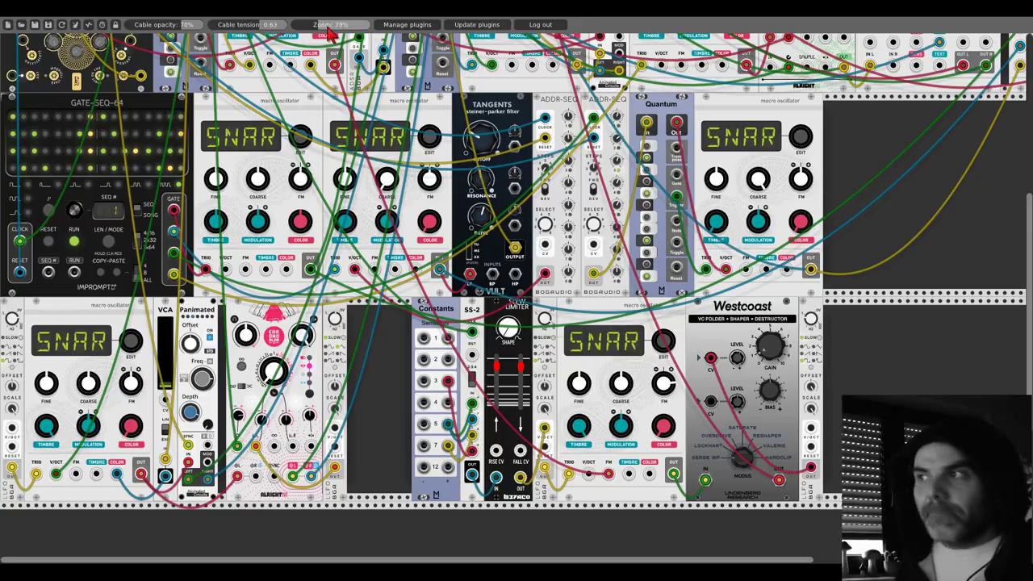
# Step: Zoom the rack out to 78% and examine the cabling across all four rows
pyautogui.scroll(-5, 355, 165)
pyautogui.scroll(4, 355, 166)
pyautogui.scroll(-1, 346, 184)
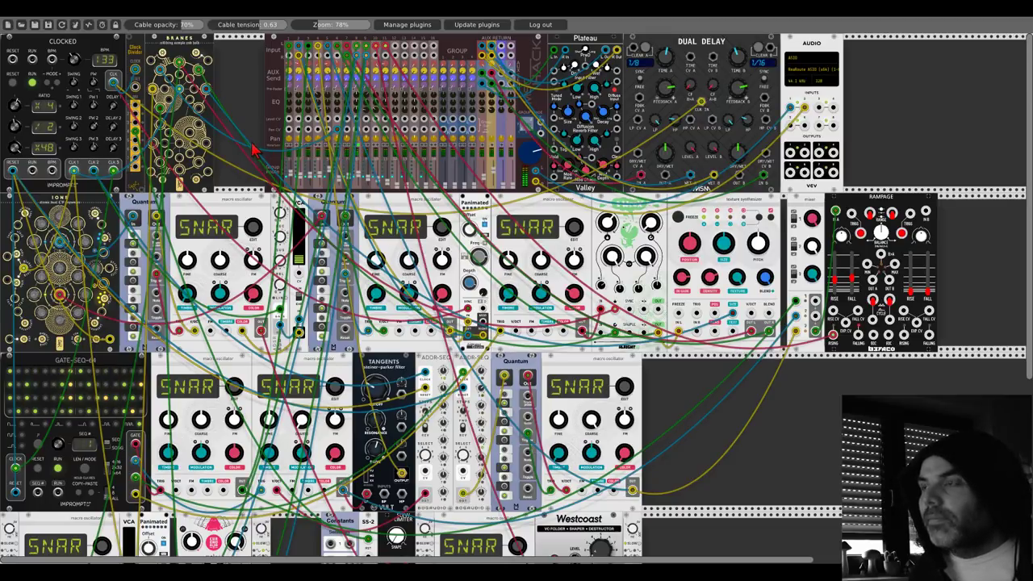
pyautogui.scroll(-5, 256, 153)
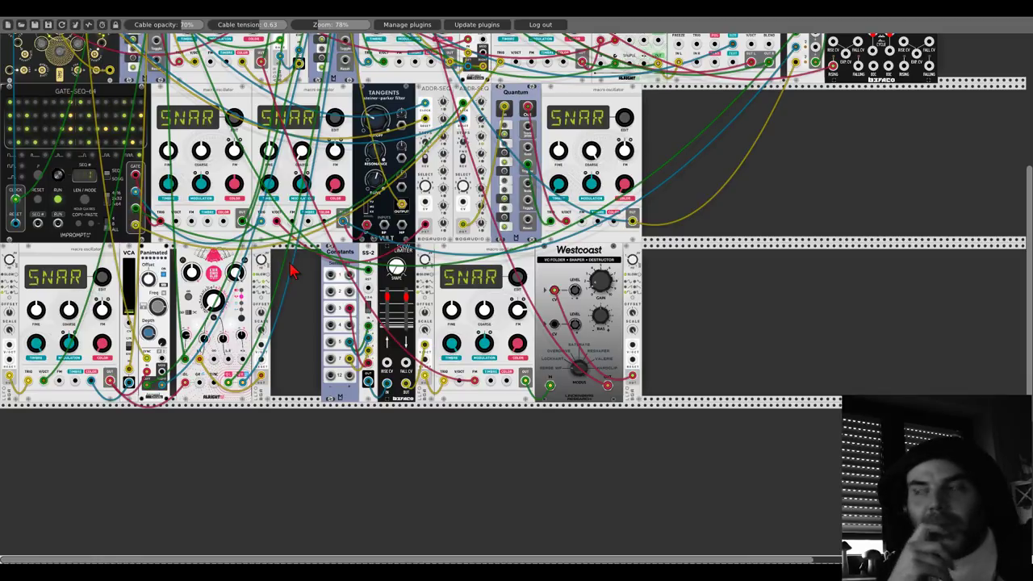
pyautogui.scroll(4, 292, 272)
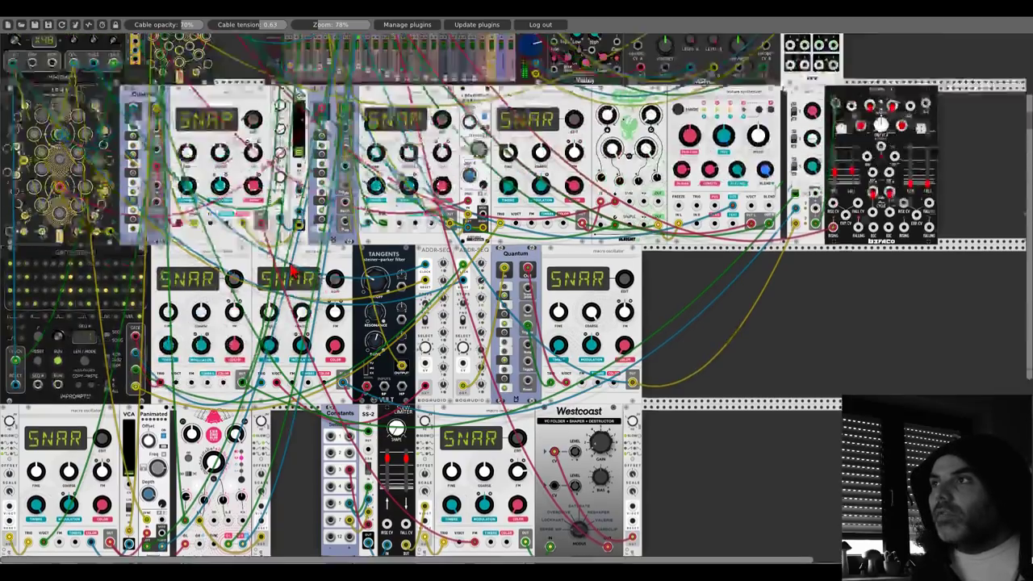
pyautogui.scroll(3, 292, 272)
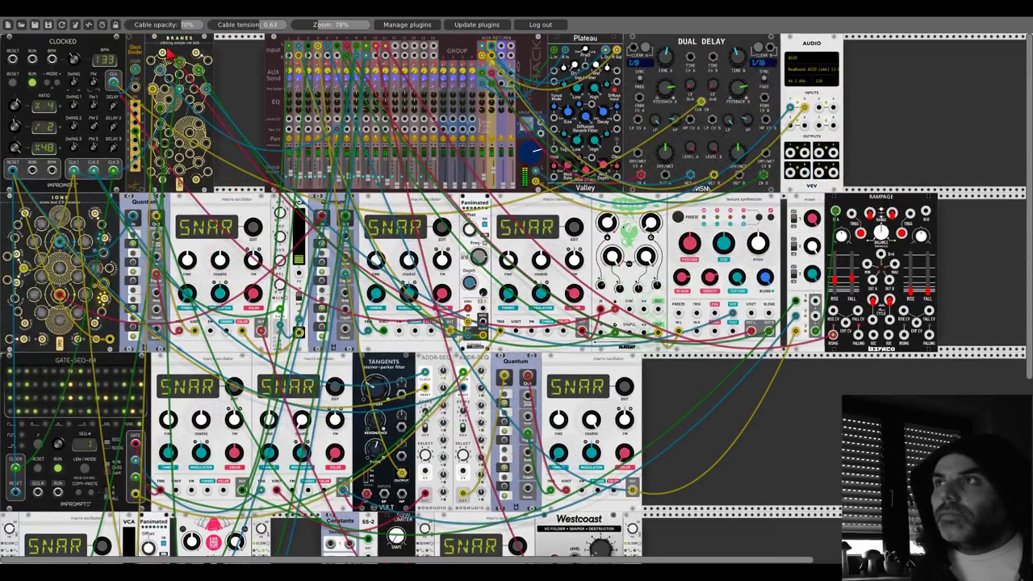
pyautogui.scroll(-1, 241, 77)
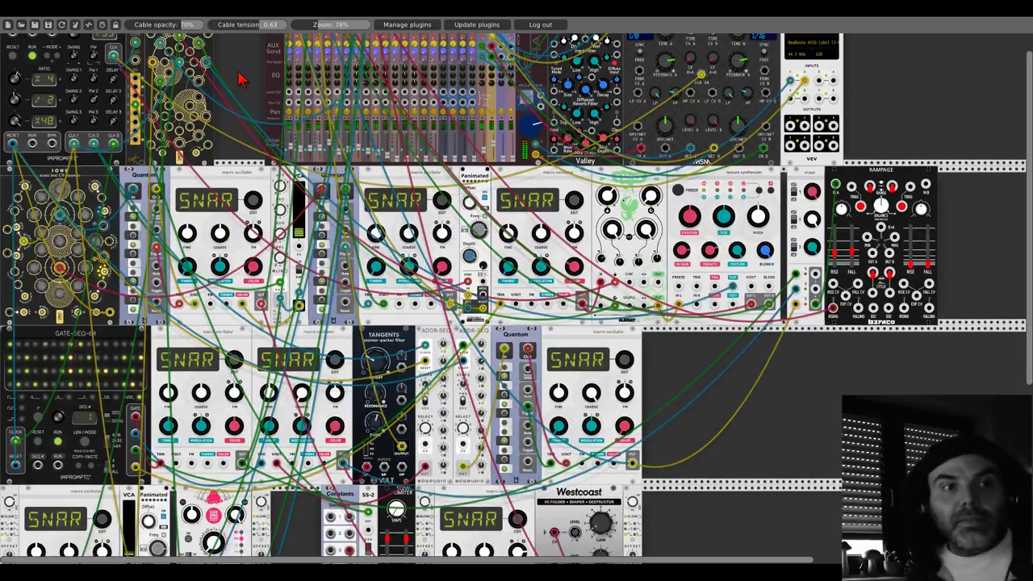